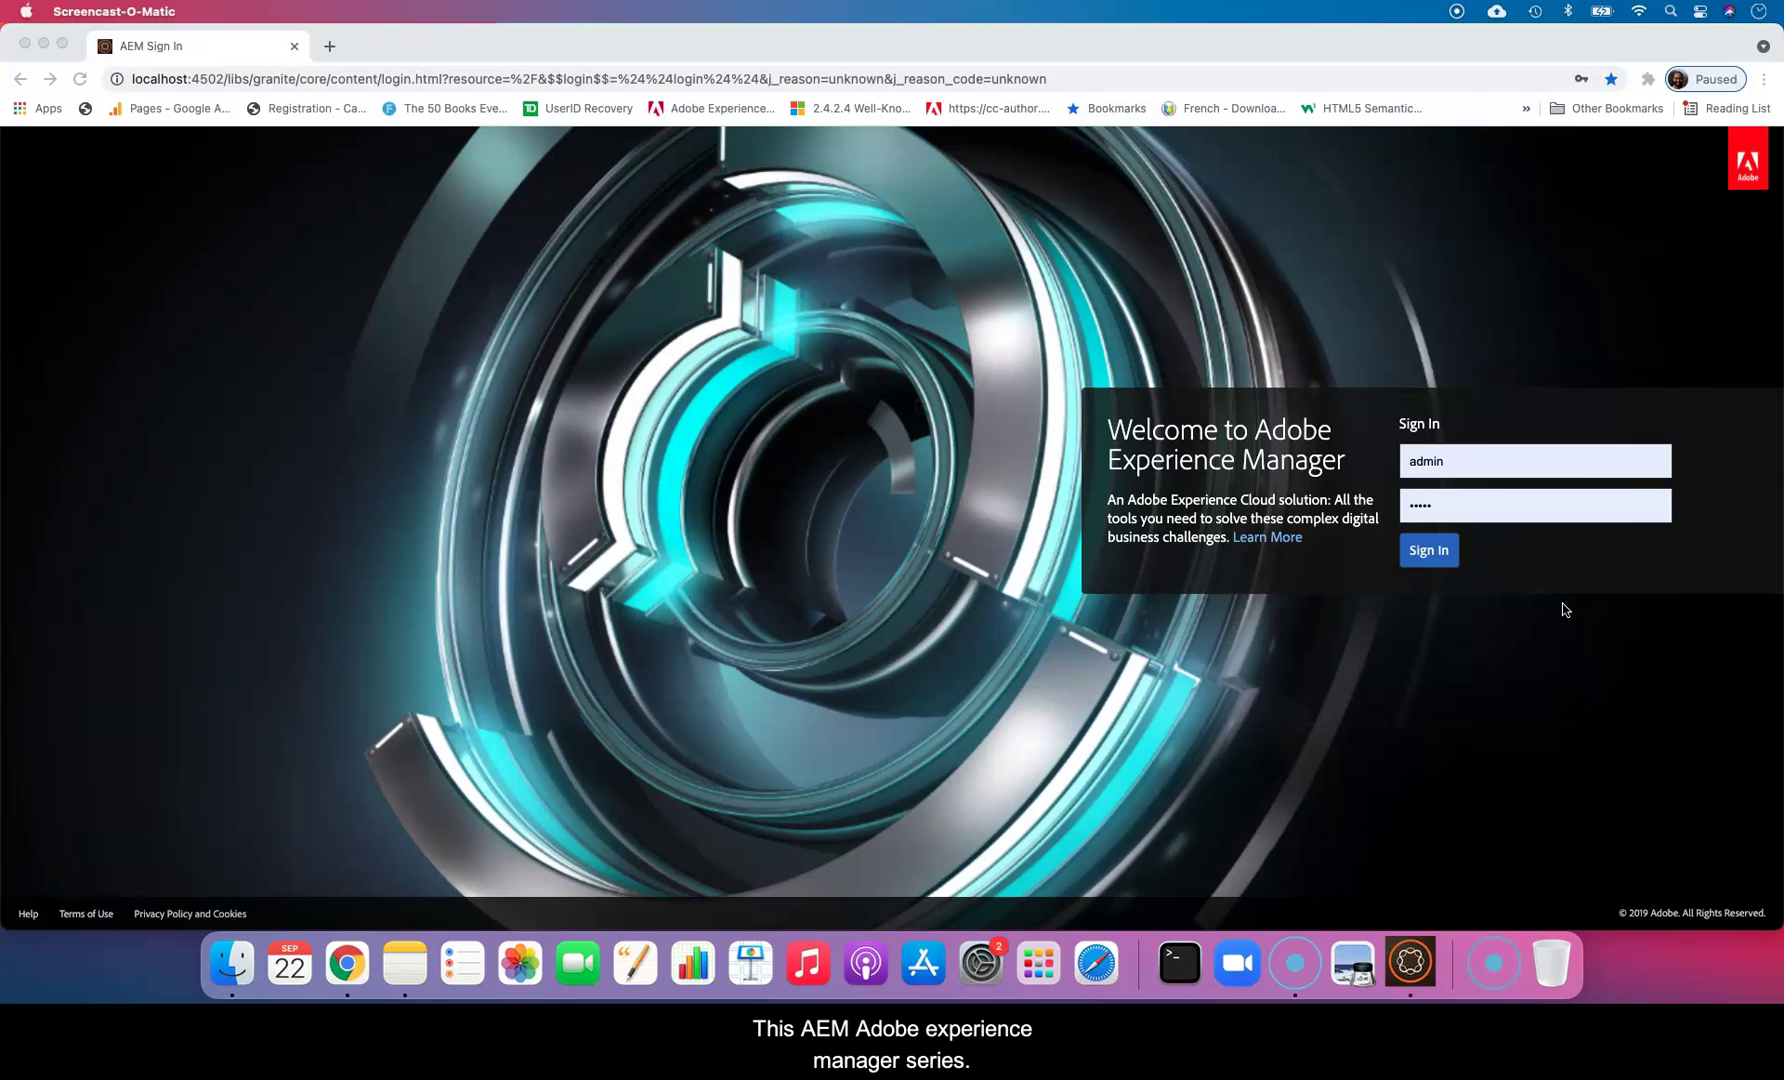
Sign in to Adobe Experience Manager and open the Experience Fragments console.
{"action": "left_click", "coordinate": [1556, 614]}
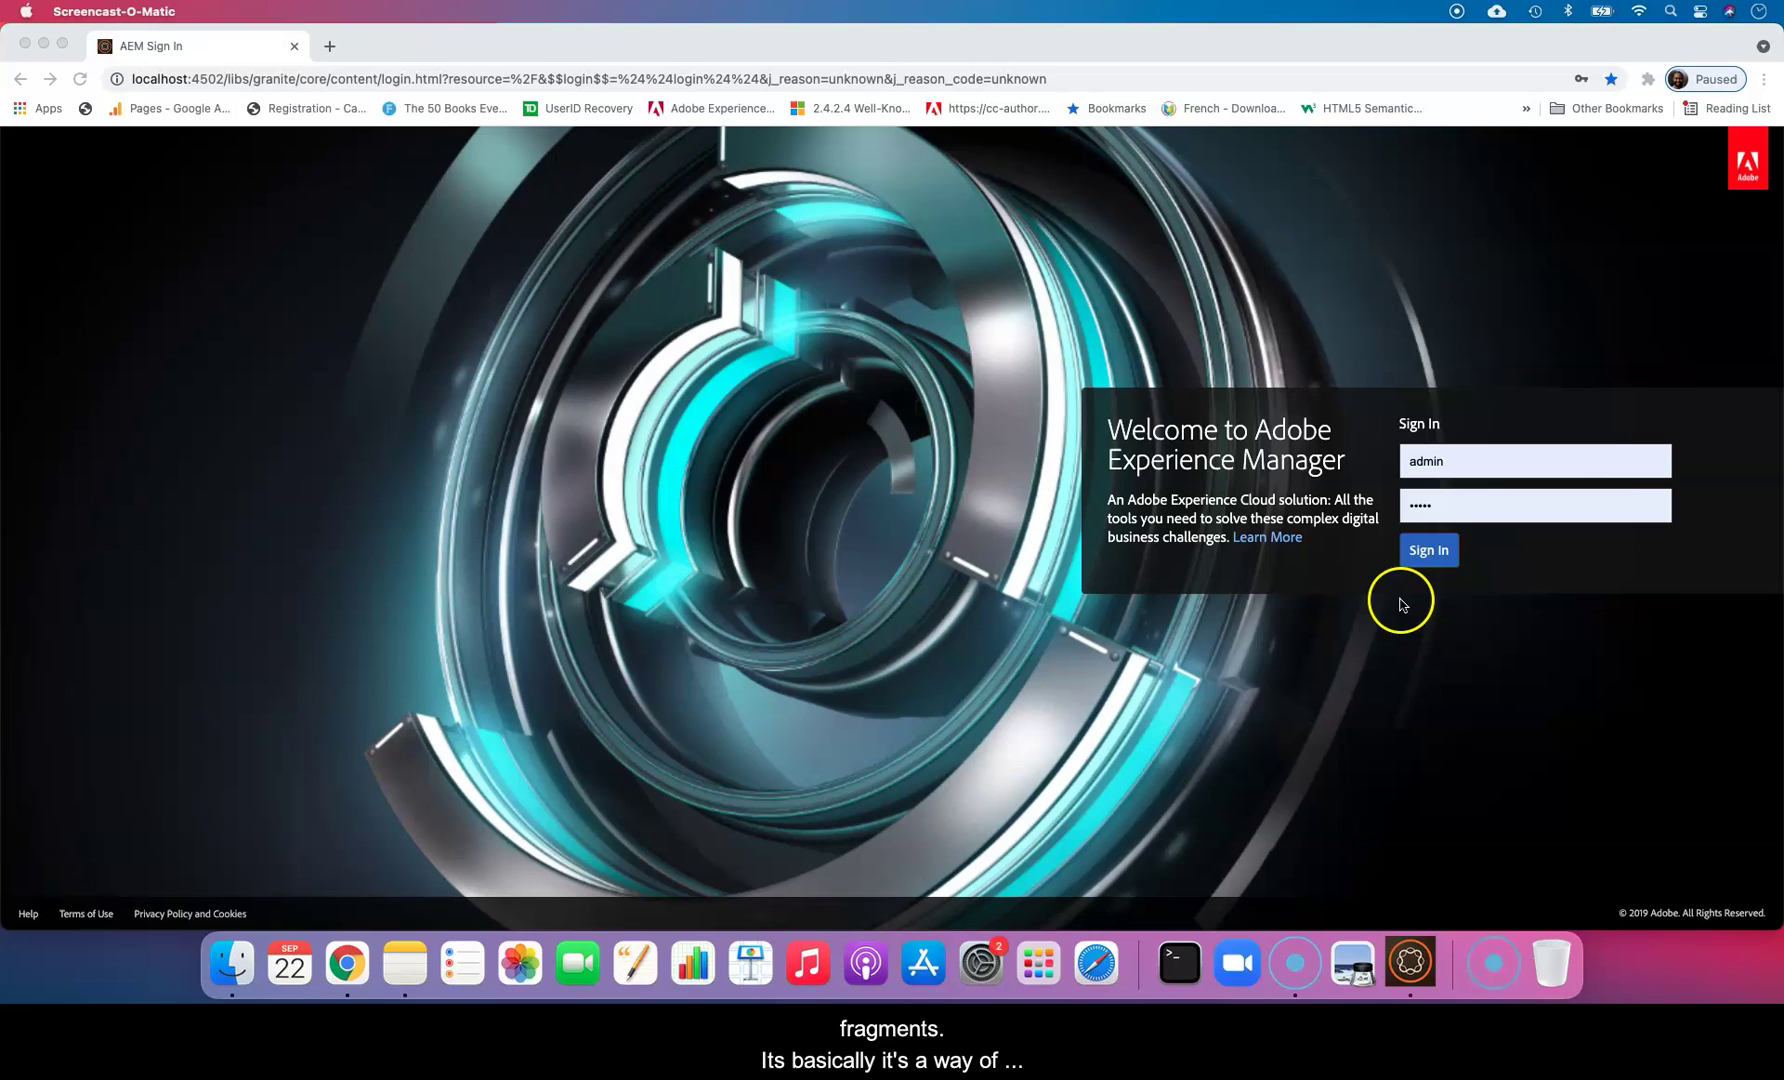
{"action": "left_click", "coordinate": [1428, 552]}
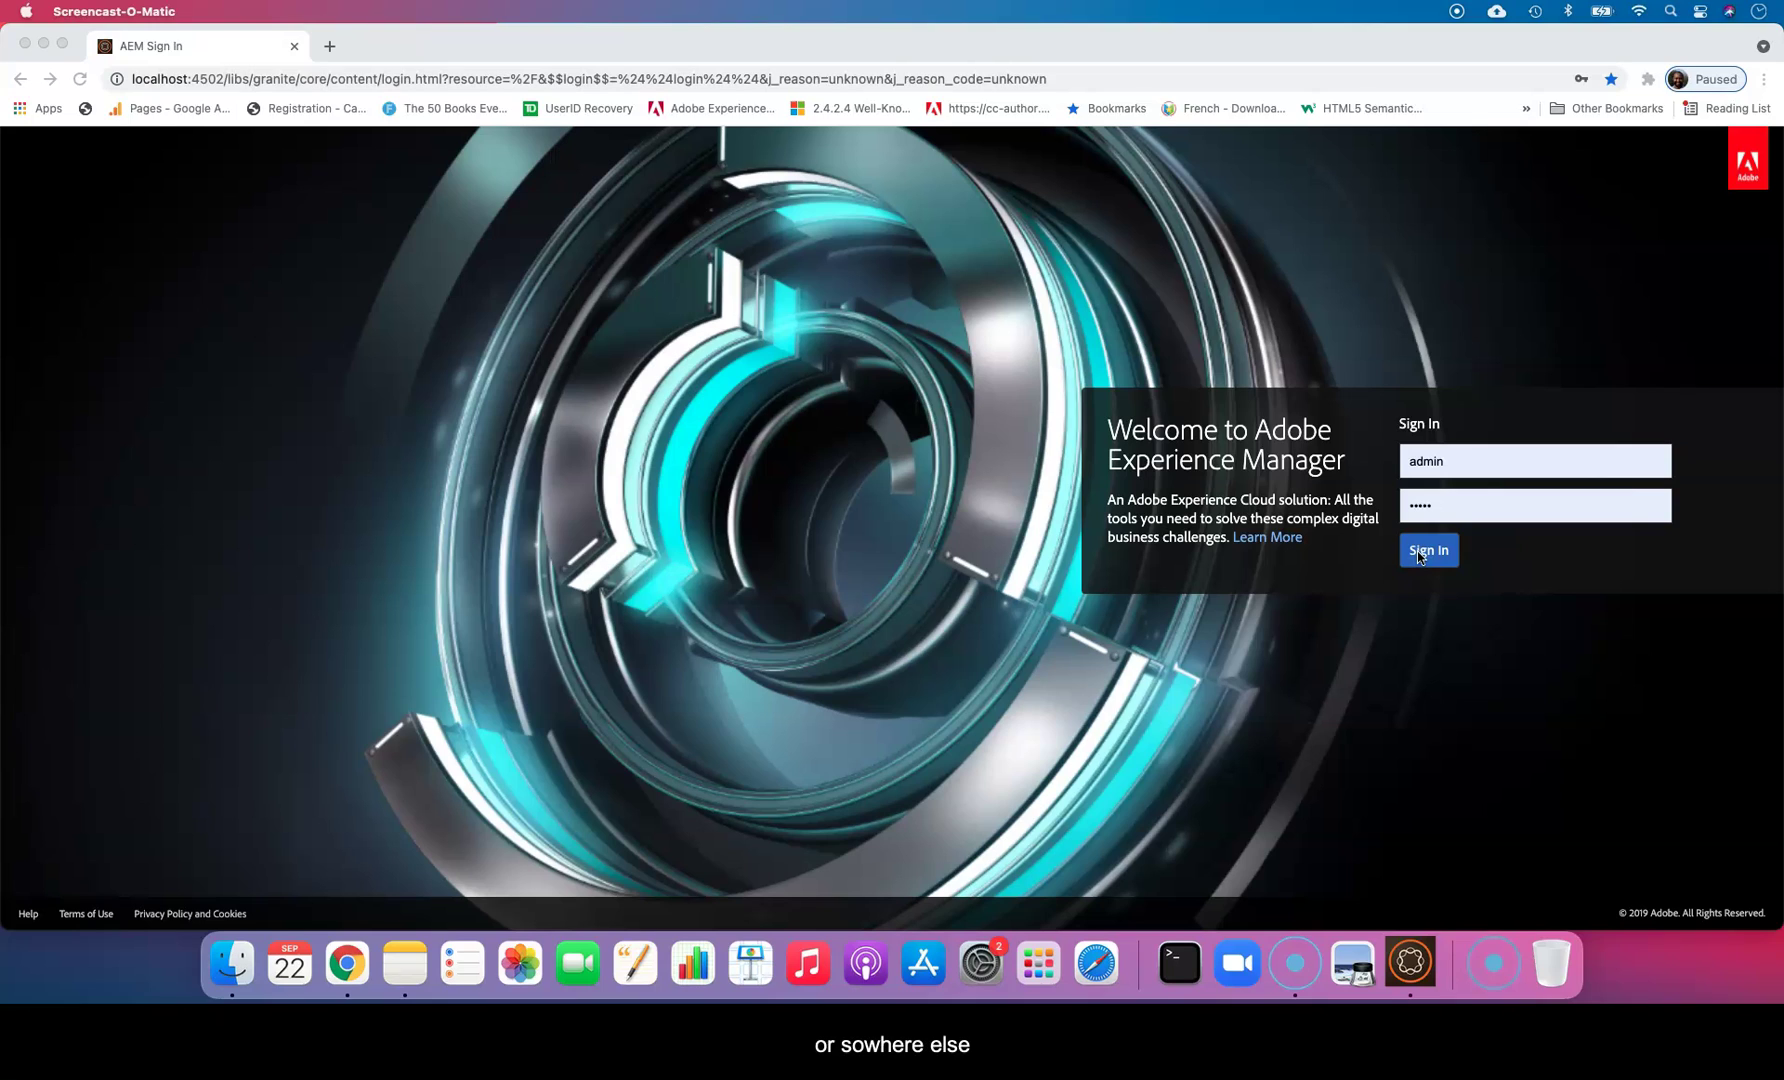
{"action": "left_click", "coordinate": [1418, 556]}
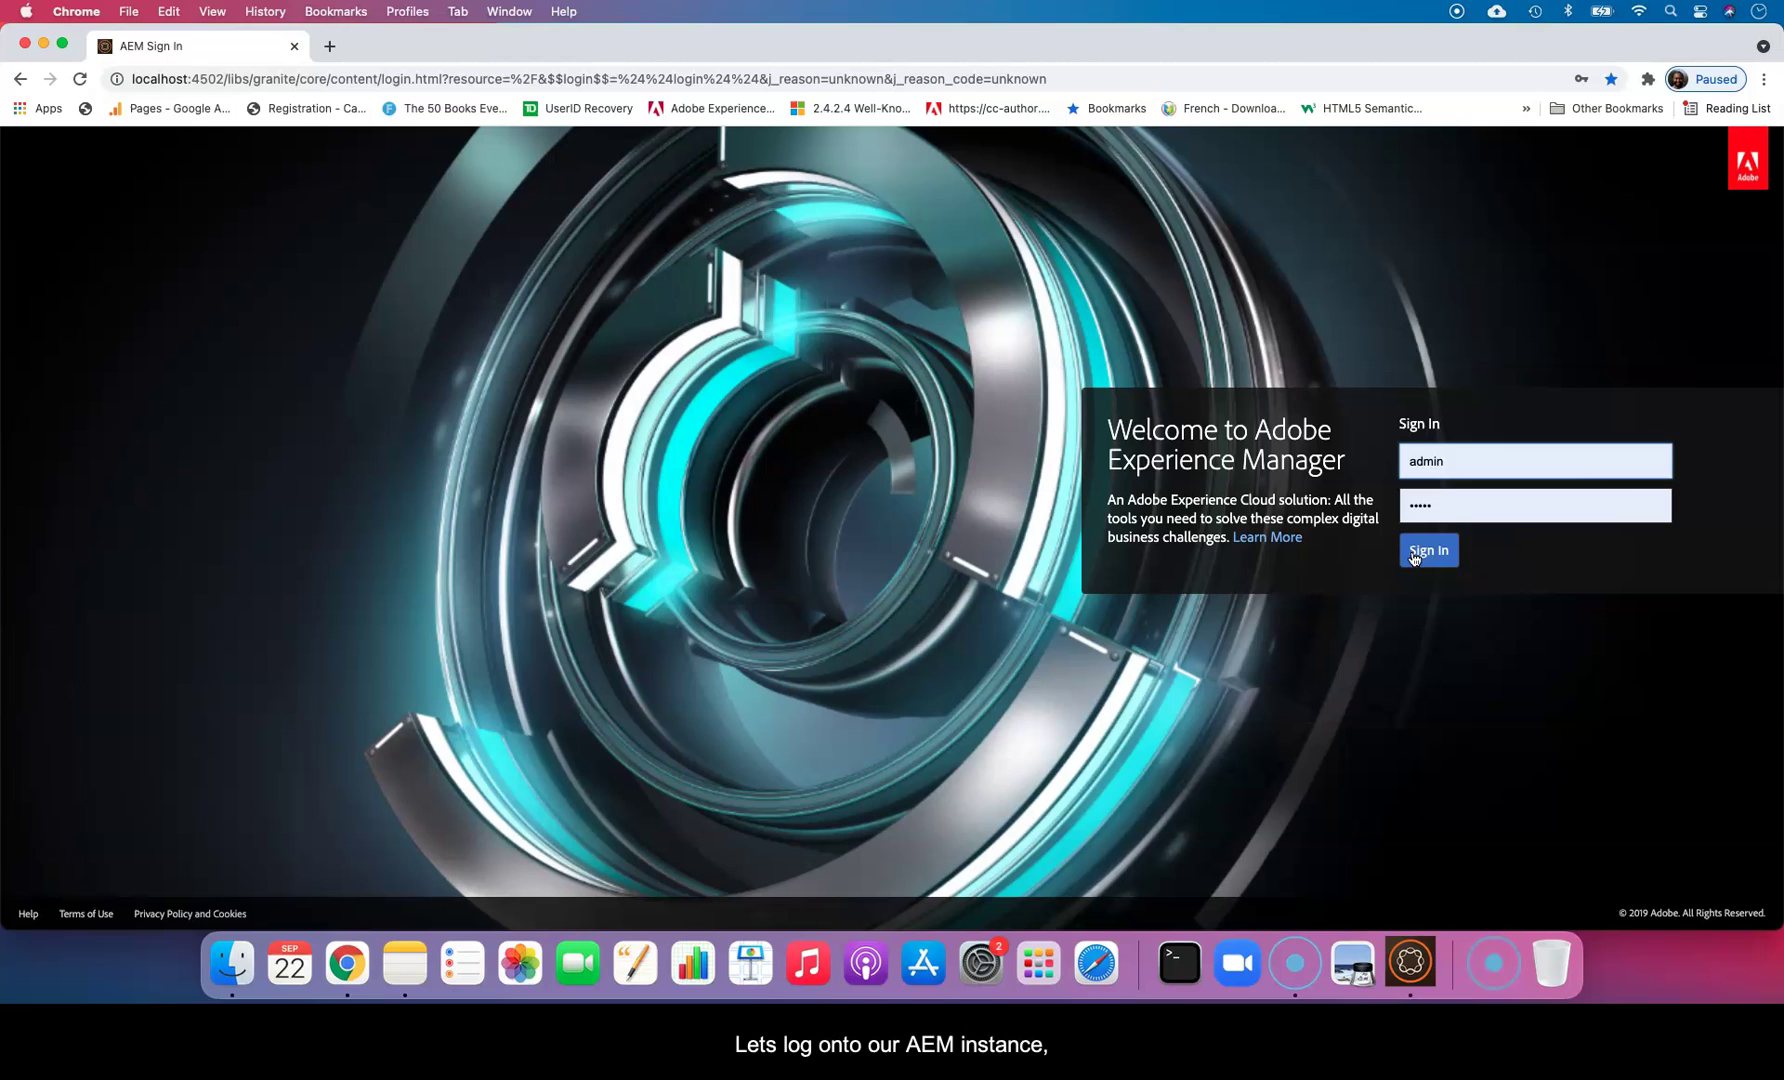
{"action": "left_click", "coordinate": [1416, 557]}
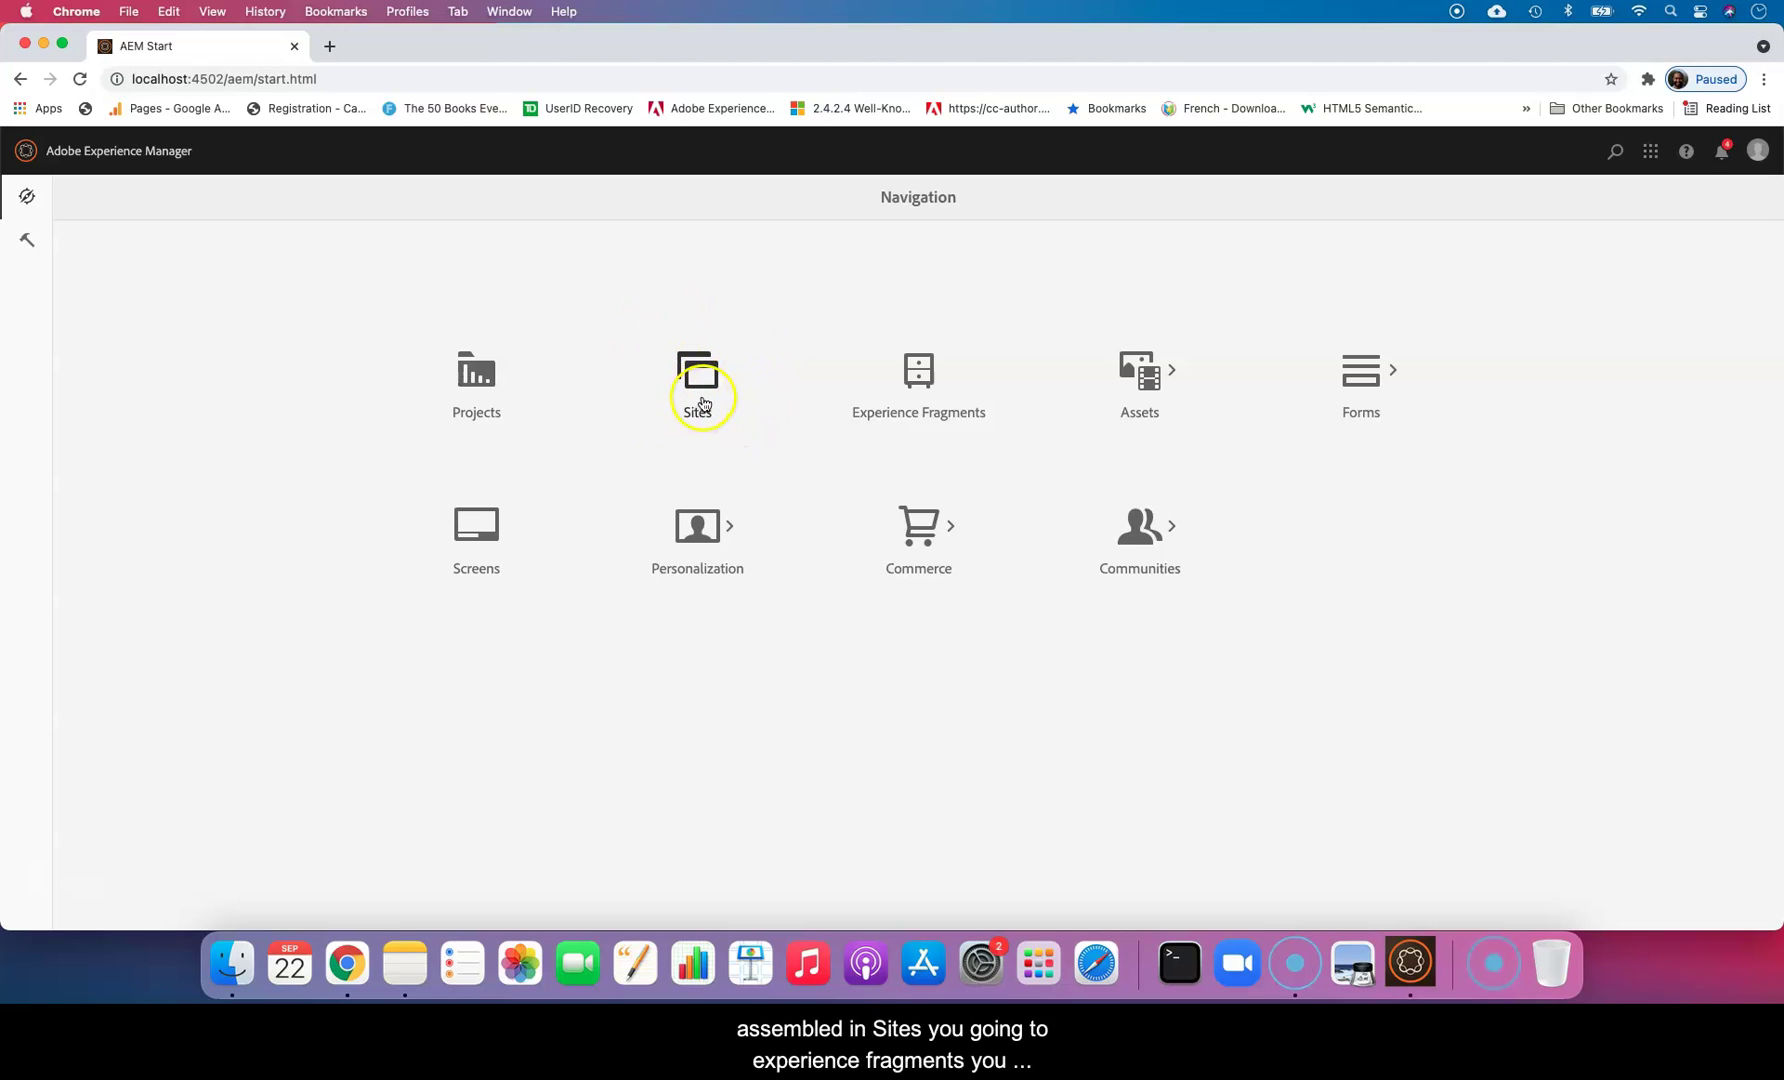
{"action": "left_click", "coordinate": [929, 398]}
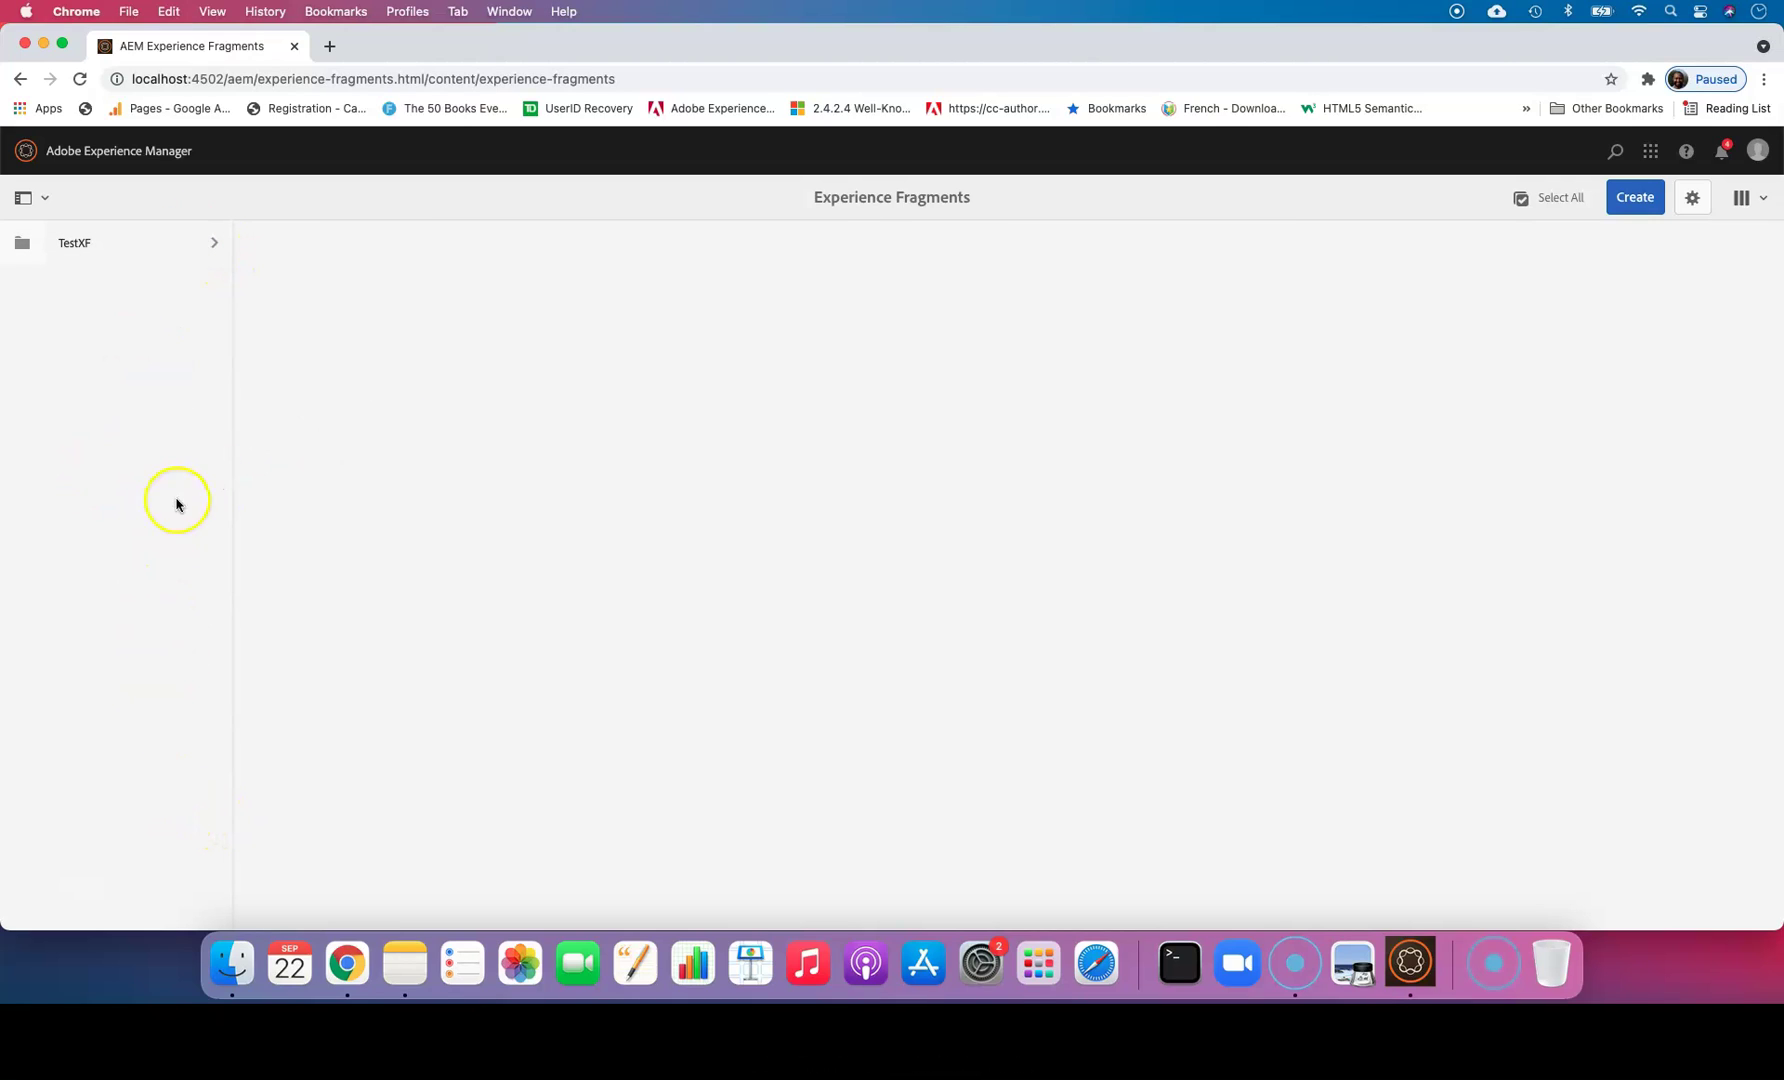
Open the TestXF folder and bring up the Create menu for new items.
{"action": "left_click", "coordinate": [200, 246]}
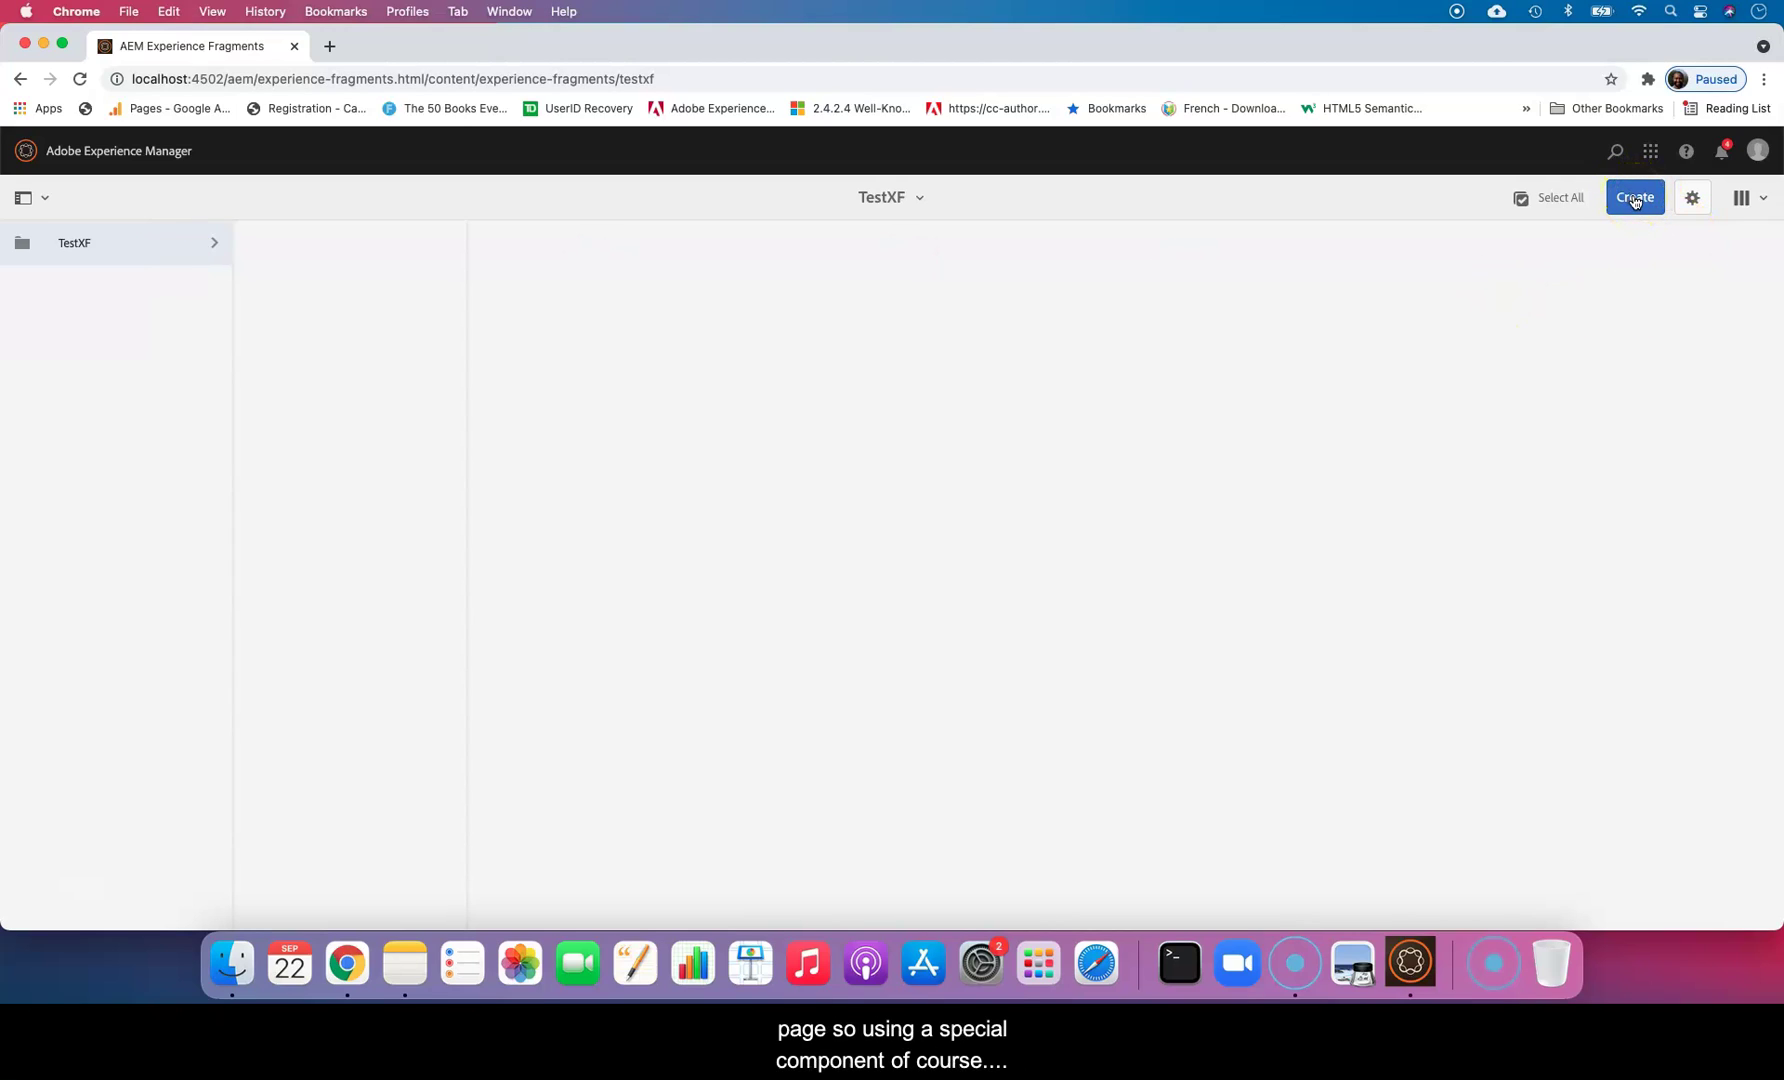
{"action": "left_click", "coordinate": [1637, 203]}
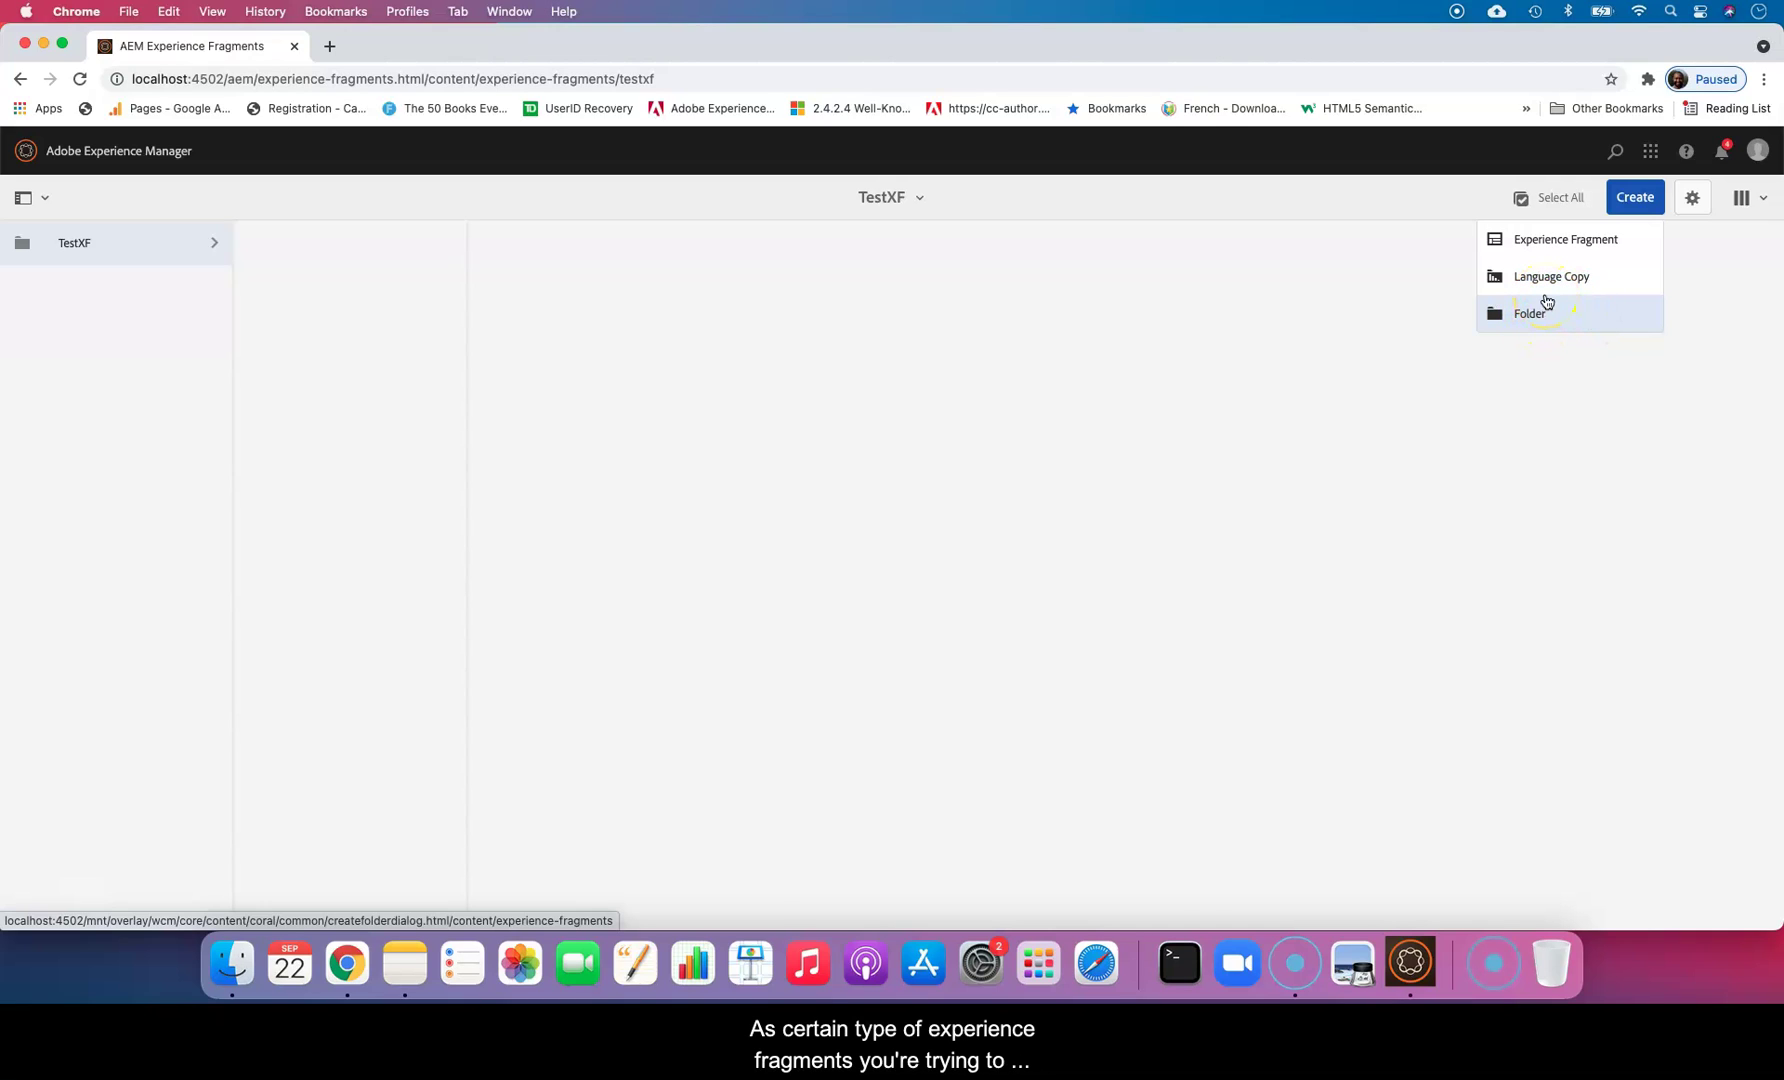
Create an Experience Fragment Web Variation titled TESTXF in the TestXF folder.
{"action": "left_click", "coordinate": [1524, 239]}
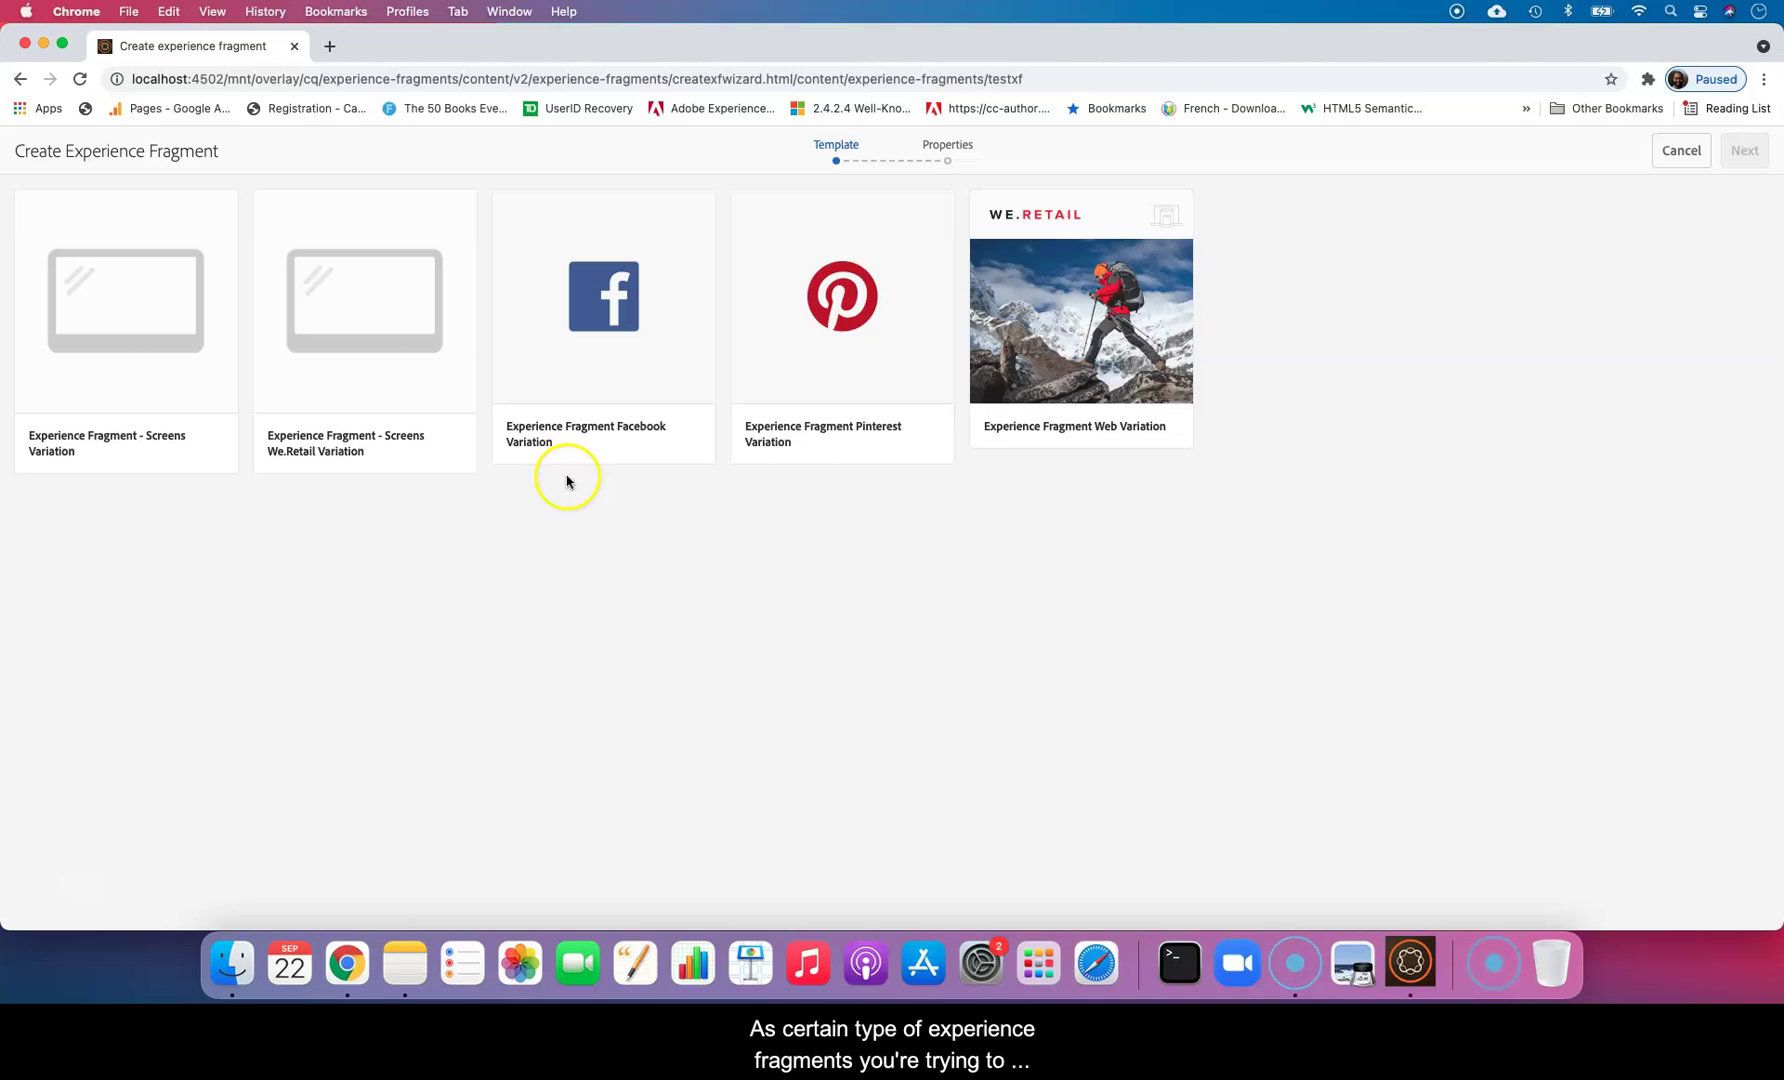
{"action": "left_click", "coordinate": [1050, 330]}
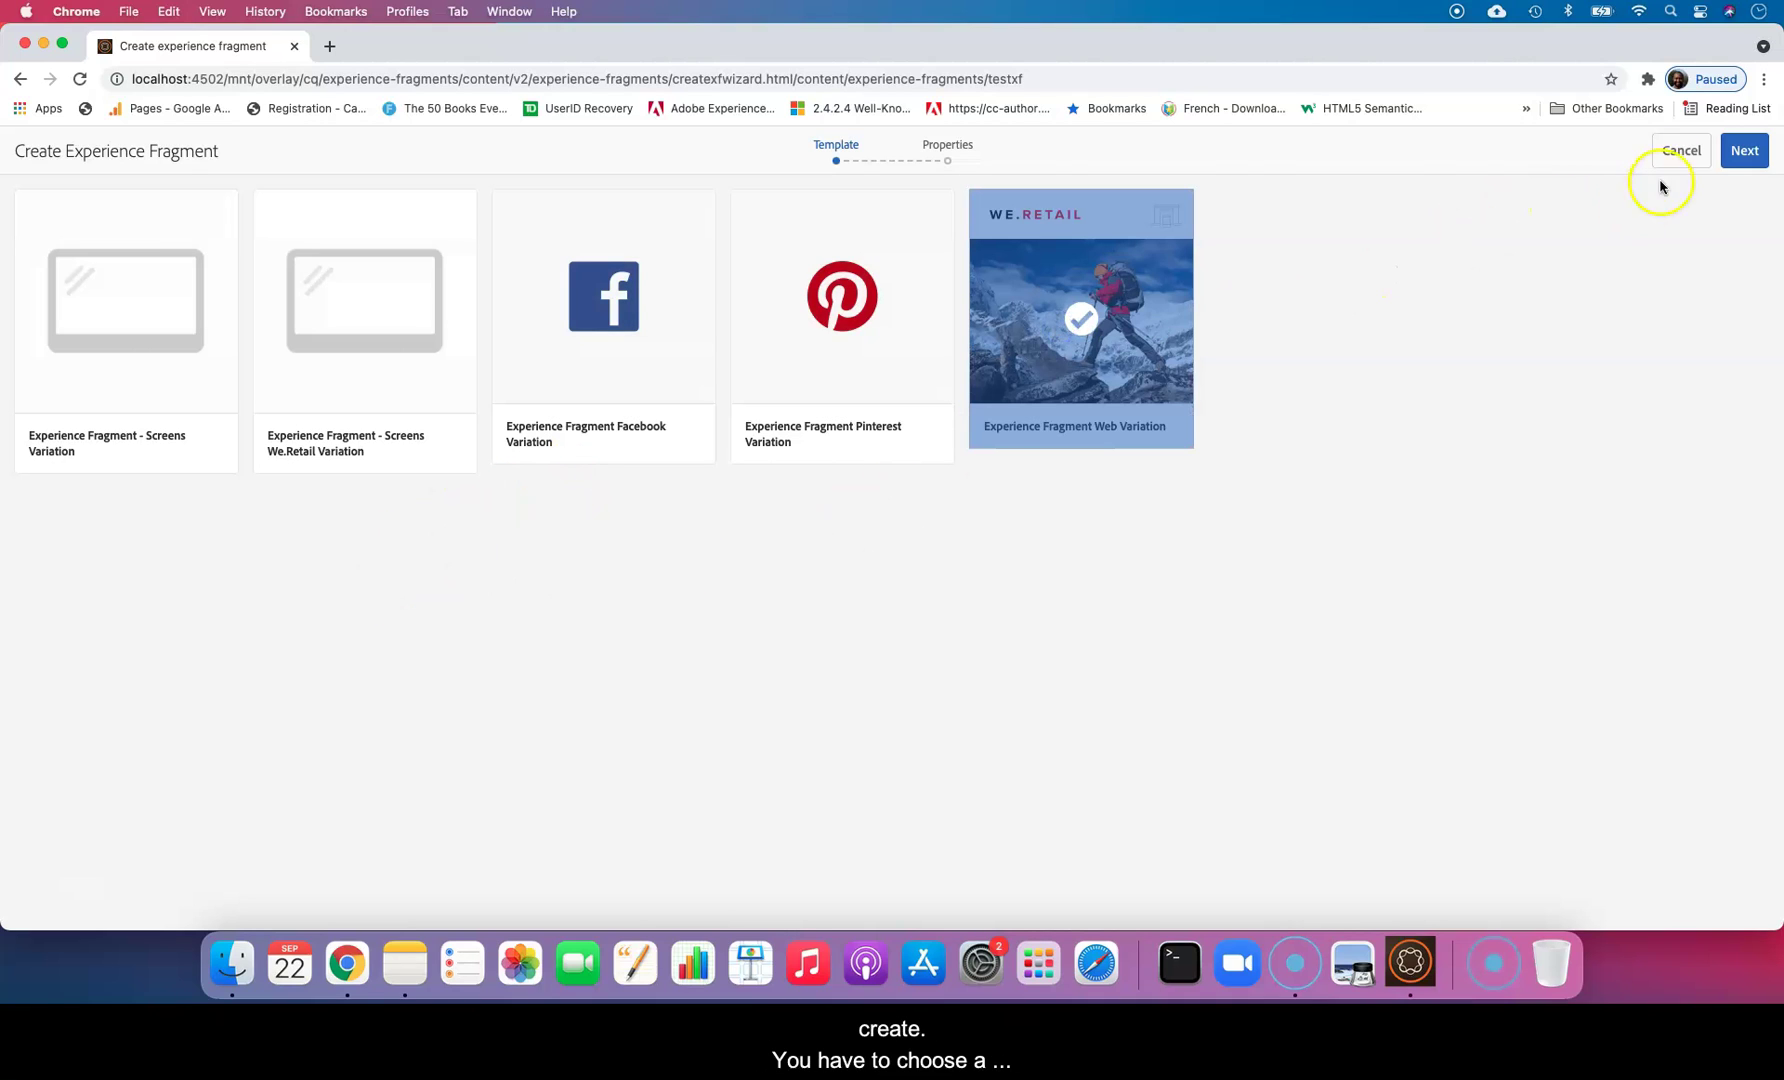
{"action": "left_click", "coordinate": [1744, 150]}
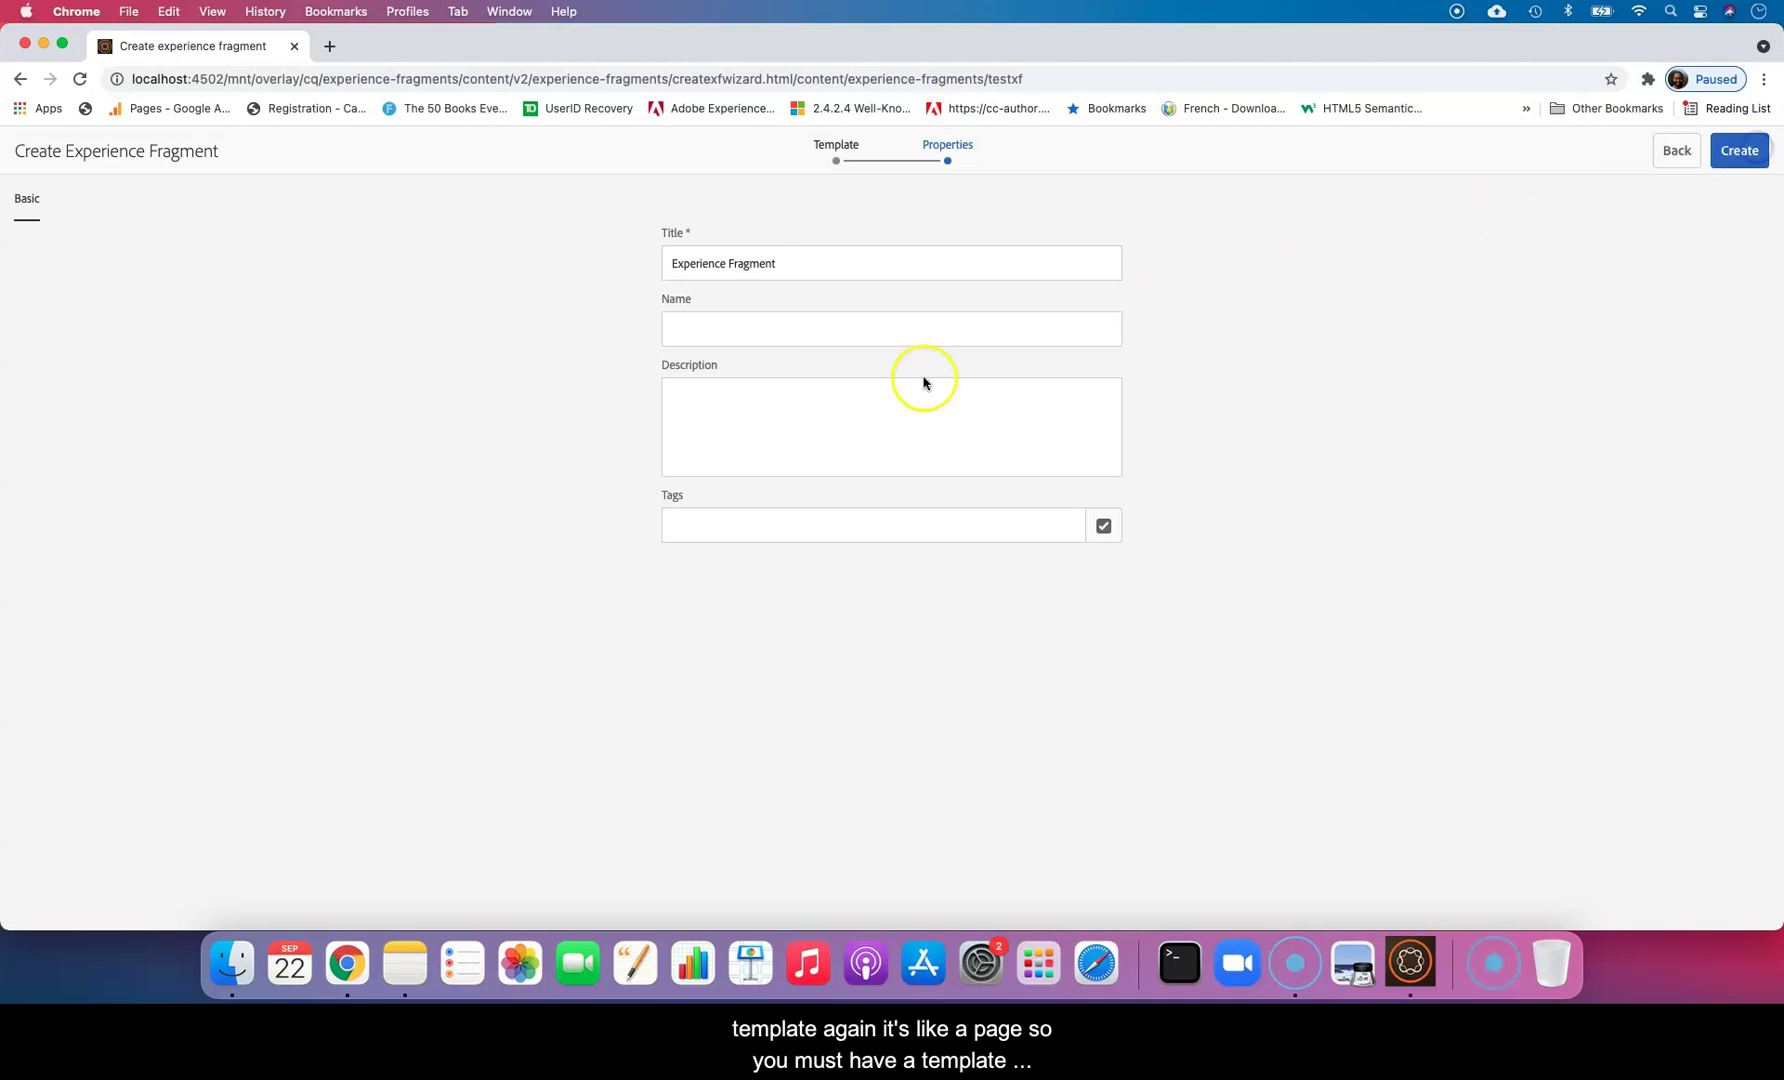
{"action": "left_click_drag", "start_coordinate": [820, 263], "coordinate": [537, 273]}
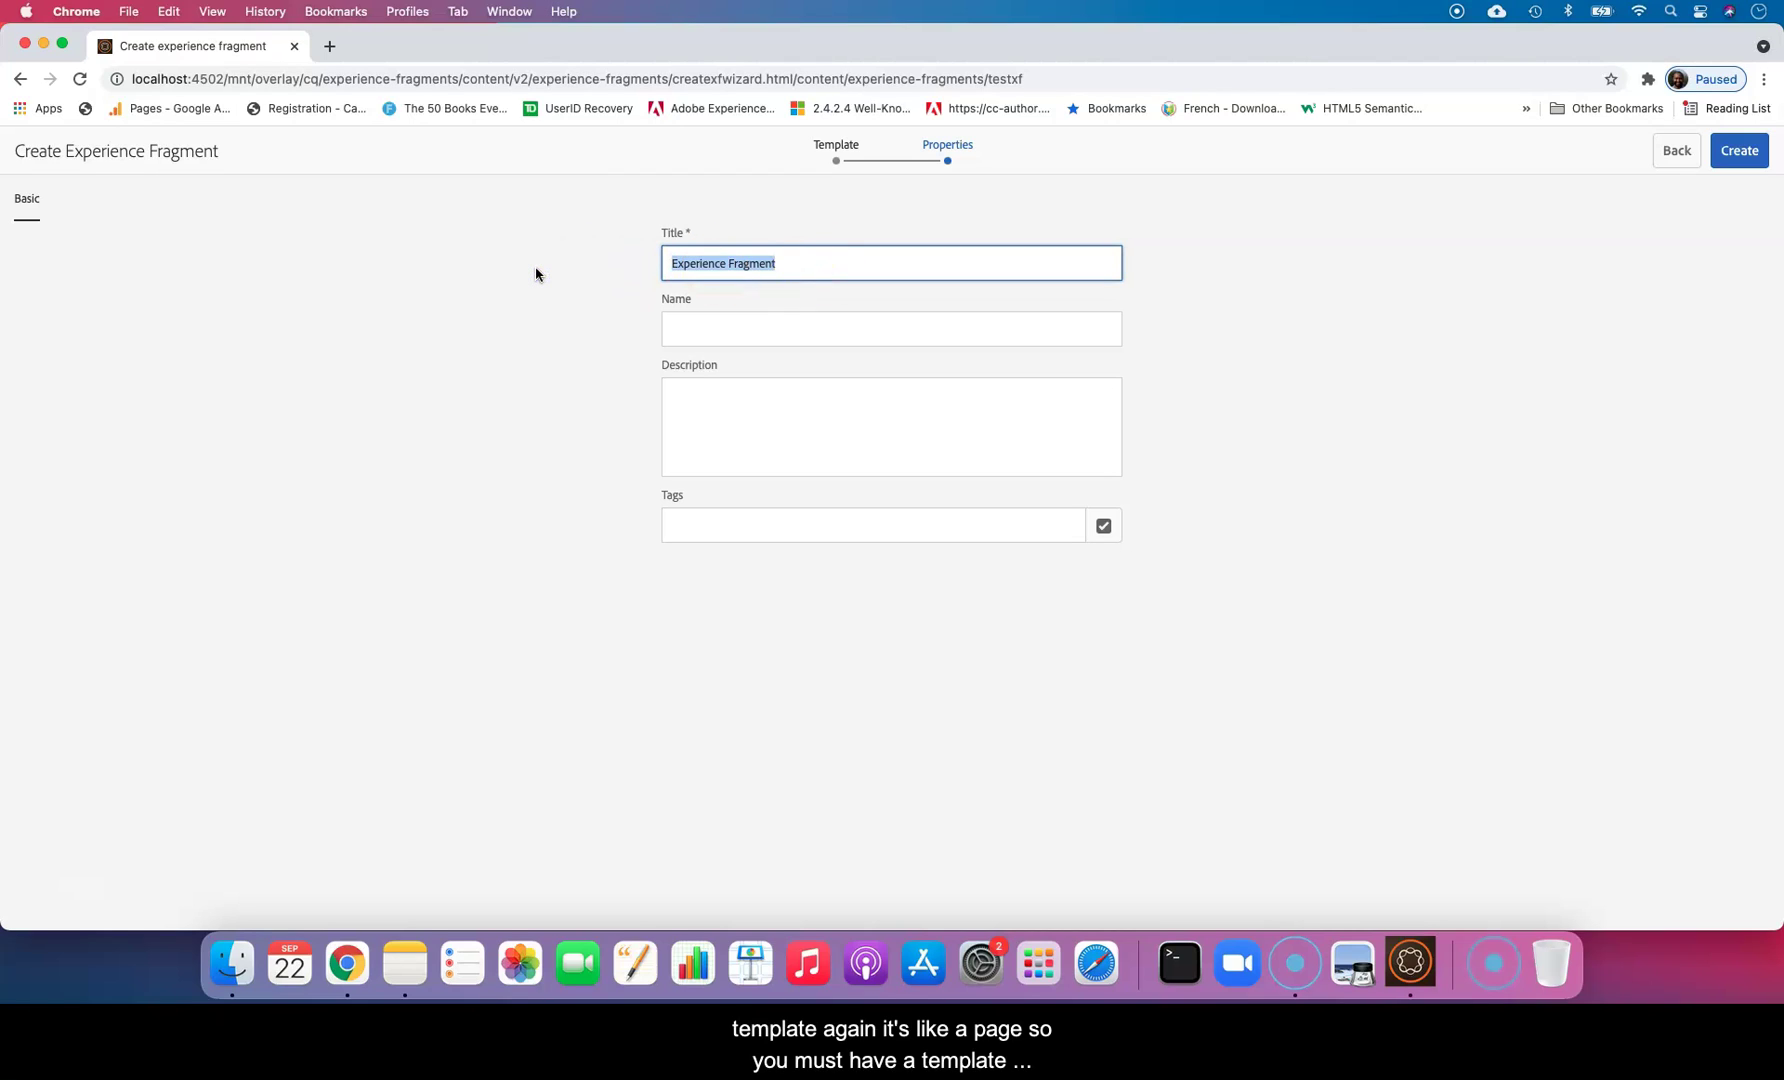
{"action": "type", "text": "Te"}
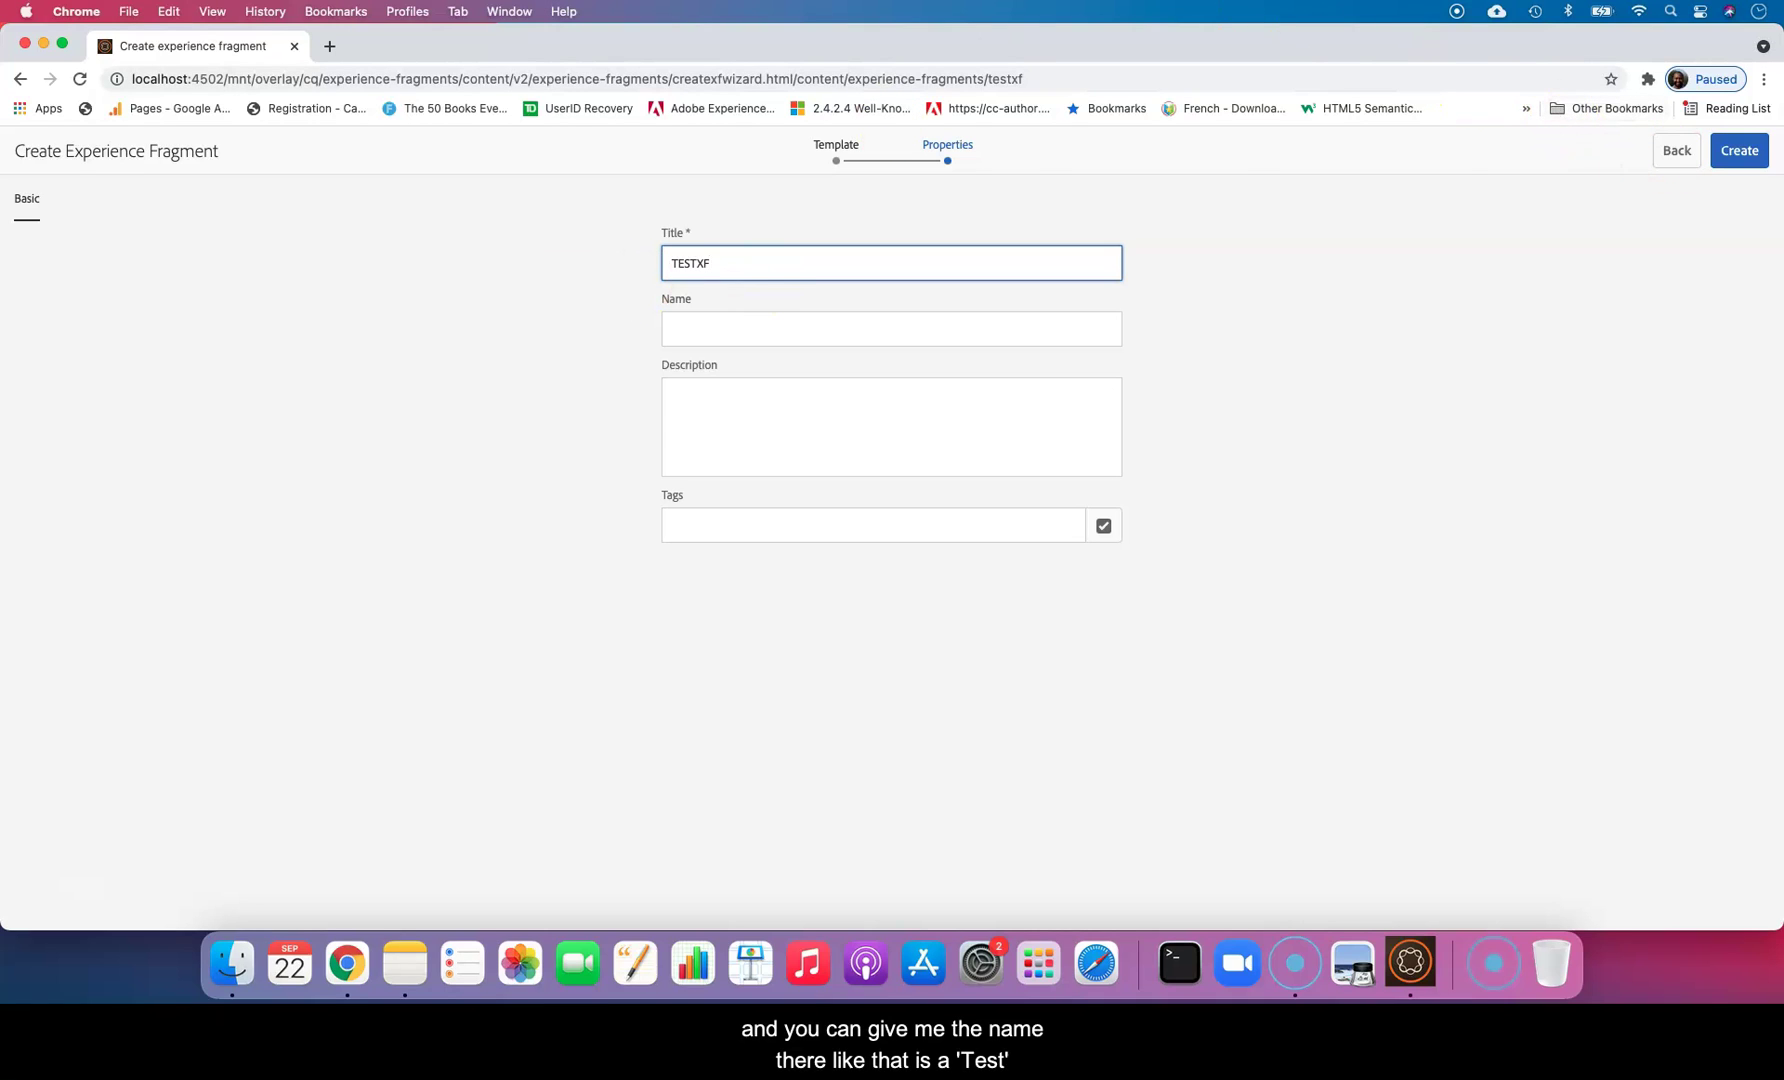
{"action": "left_click", "coordinate": [1735, 150]}
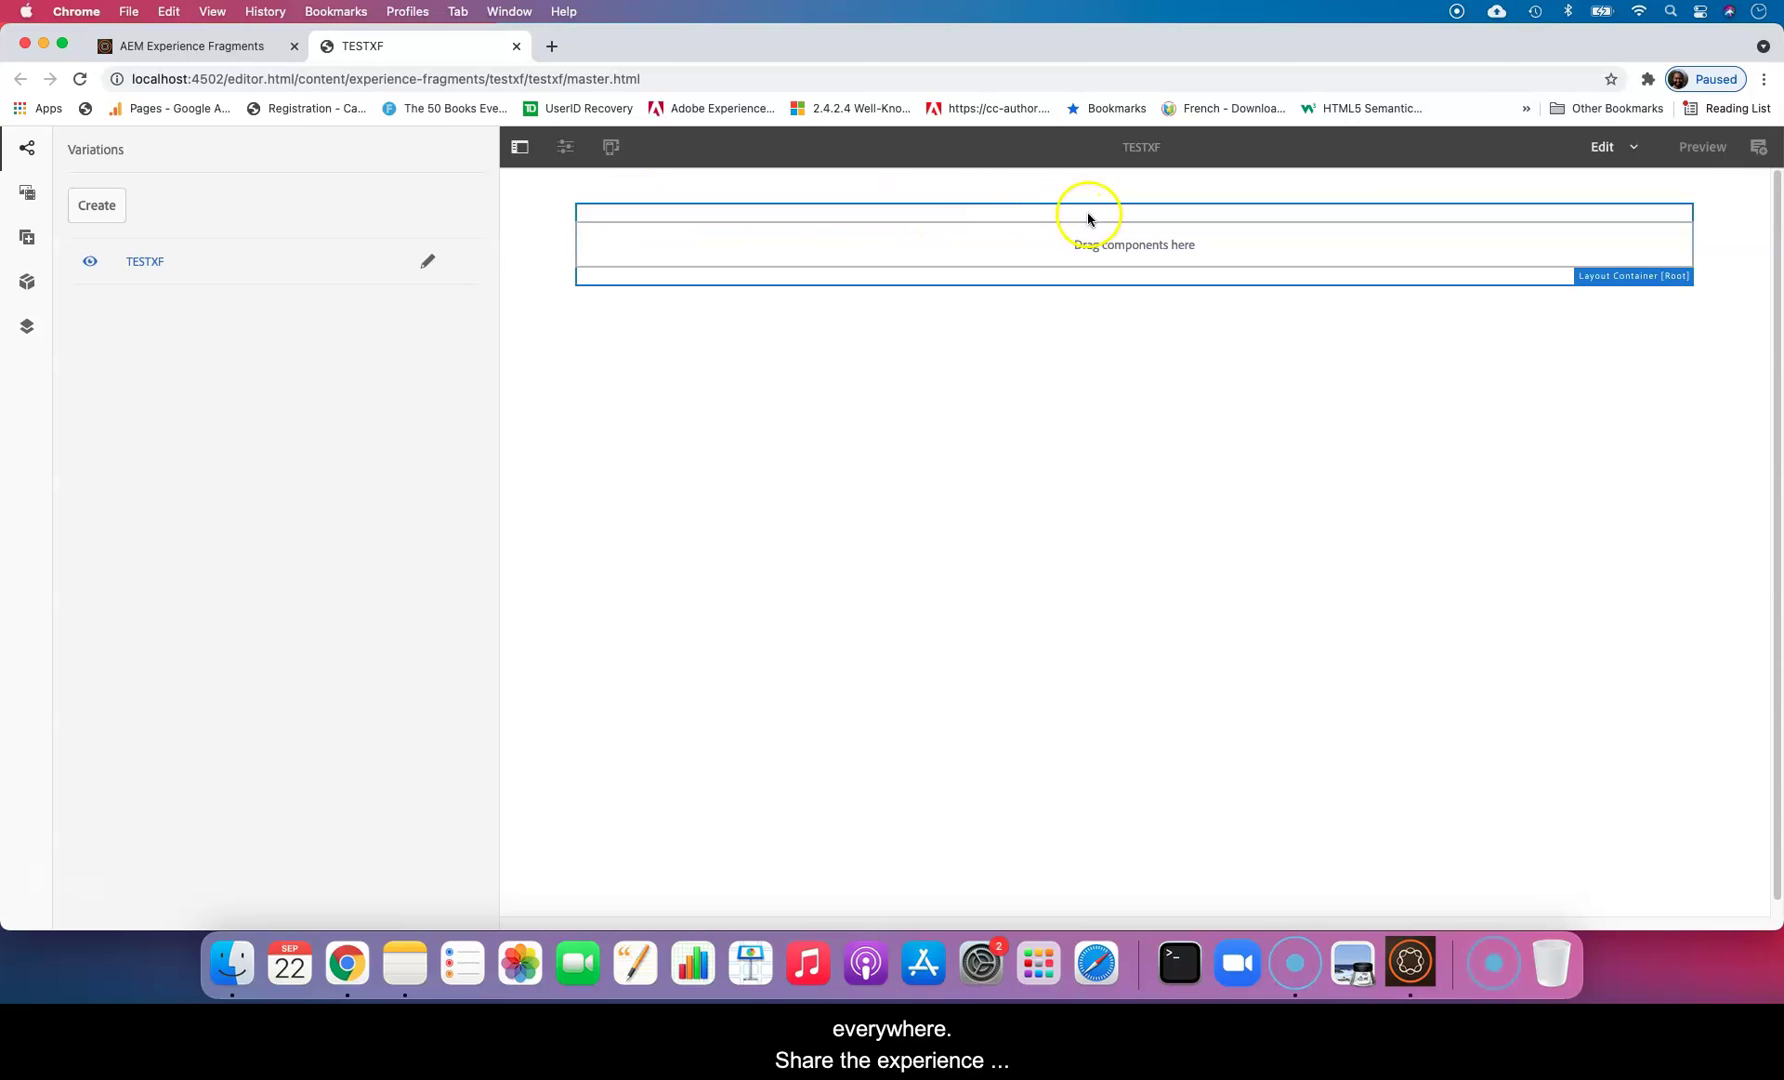
Show the Assets side panel and scroll to the Fleet Shoe Bottom.jpg and Marin.jpg images.
{"action": "left_click", "coordinate": [793, 244]}
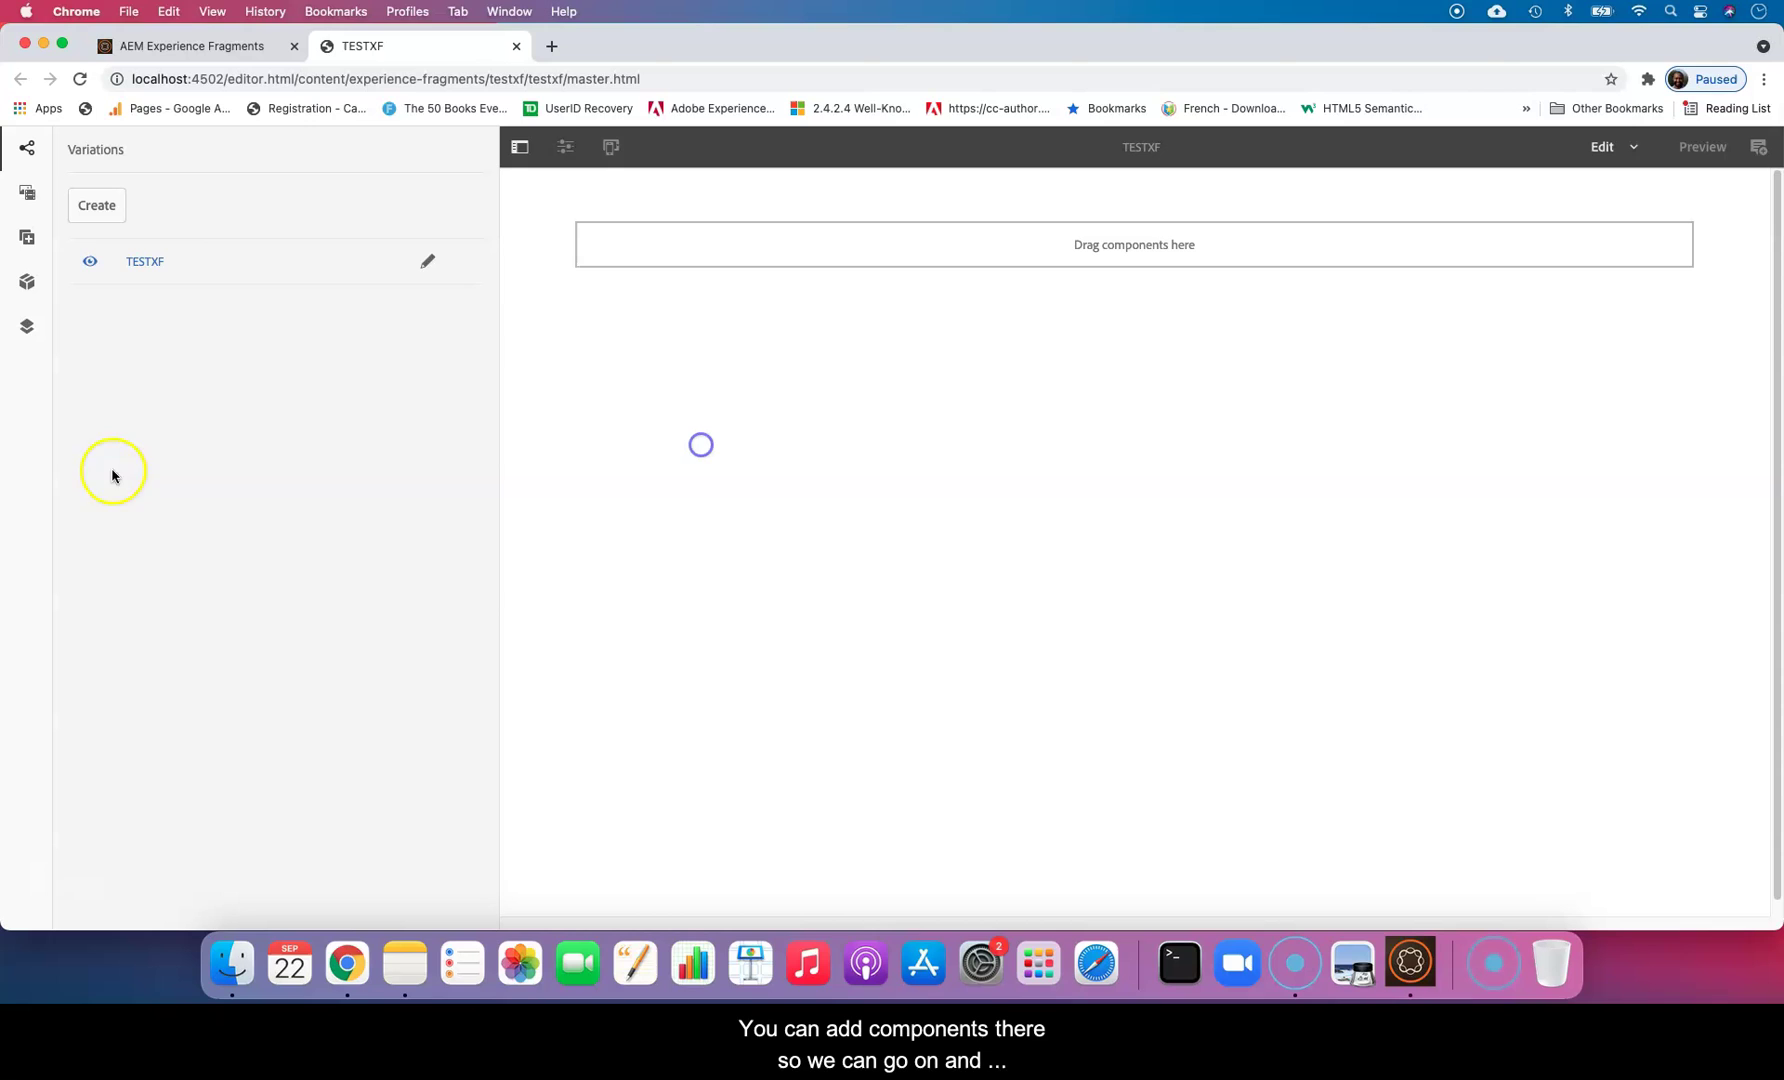
{"action": "left_click", "coordinate": [27, 235]}
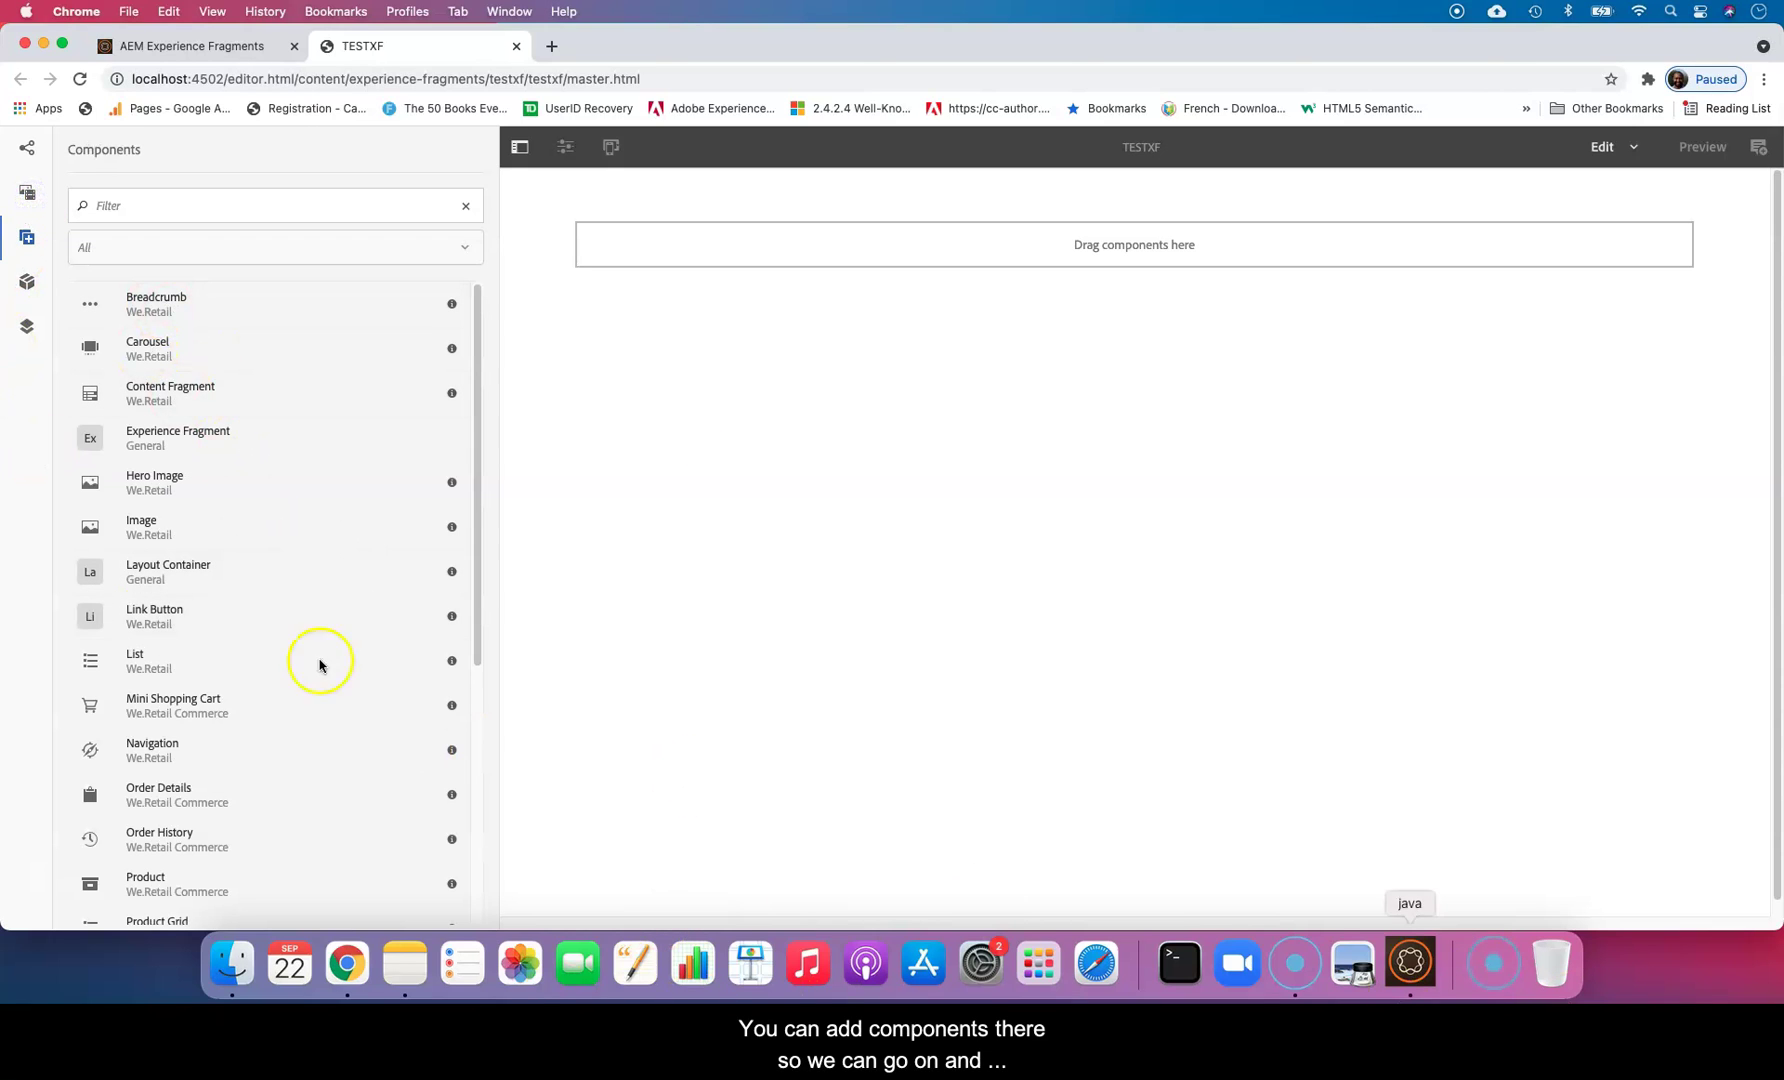
{"action": "scroll", "coordinate": [180, 480], "scroll_direction": "down", "scroll_amount": 1}
{"action": "left_click", "coordinate": [27, 192]}
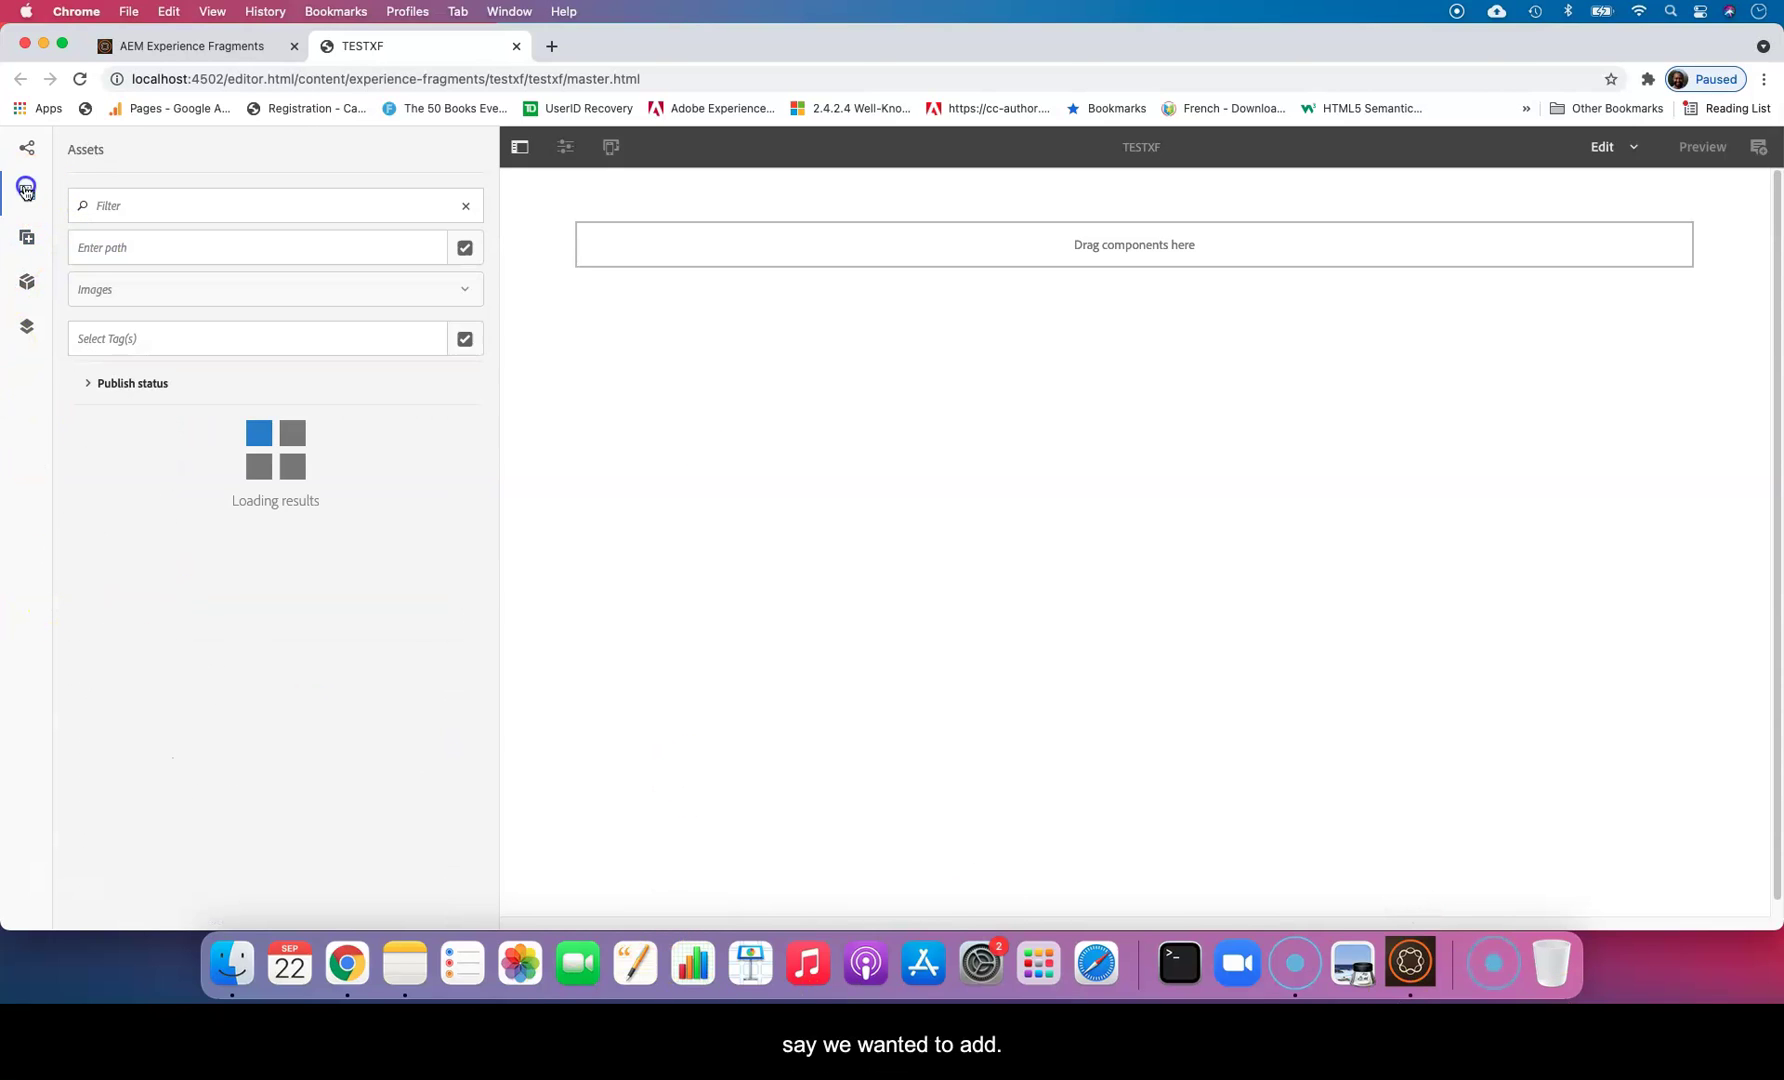
{"action": "scroll", "coordinate": [359, 685], "scroll_direction": "down", "scroll_amount": 10}
{"action": "scroll", "coordinate": [359, 685], "scroll_direction": "down", "scroll_amount": 5}
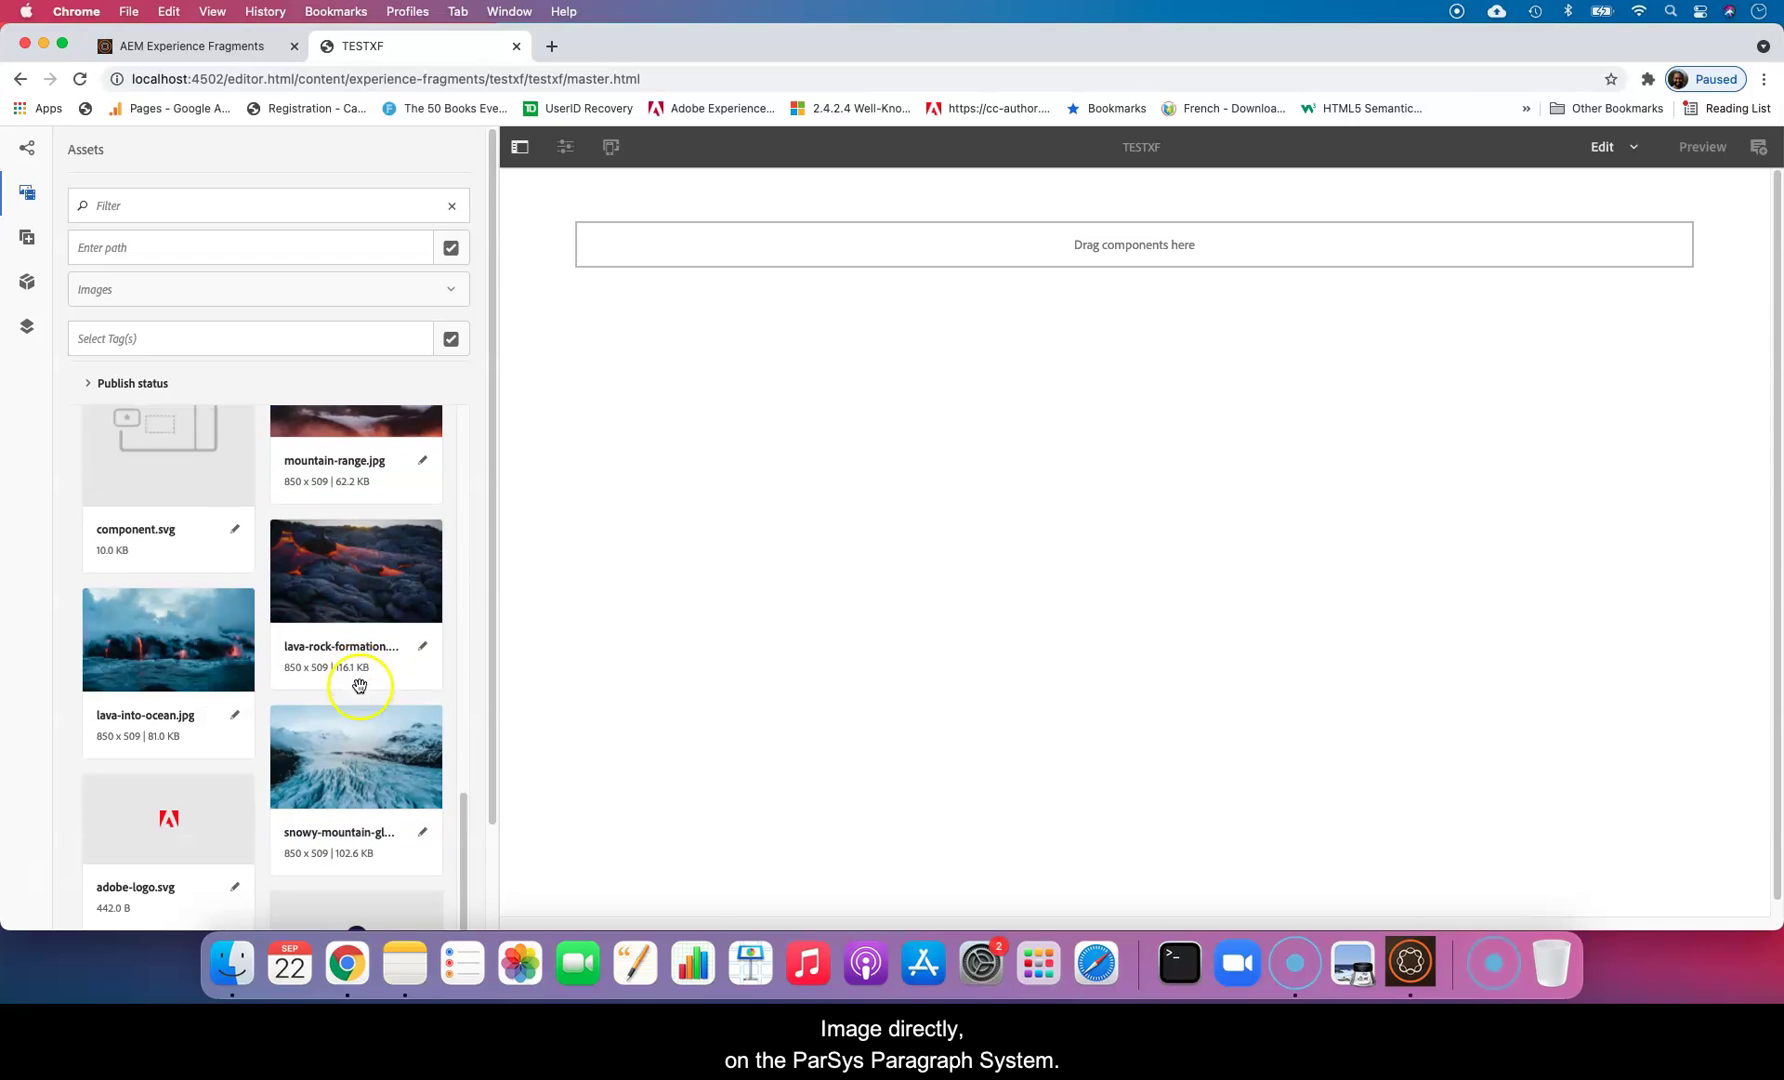
{"action": "scroll", "coordinate": [381, 694], "scroll_direction": "down", "scroll_amount": 15}
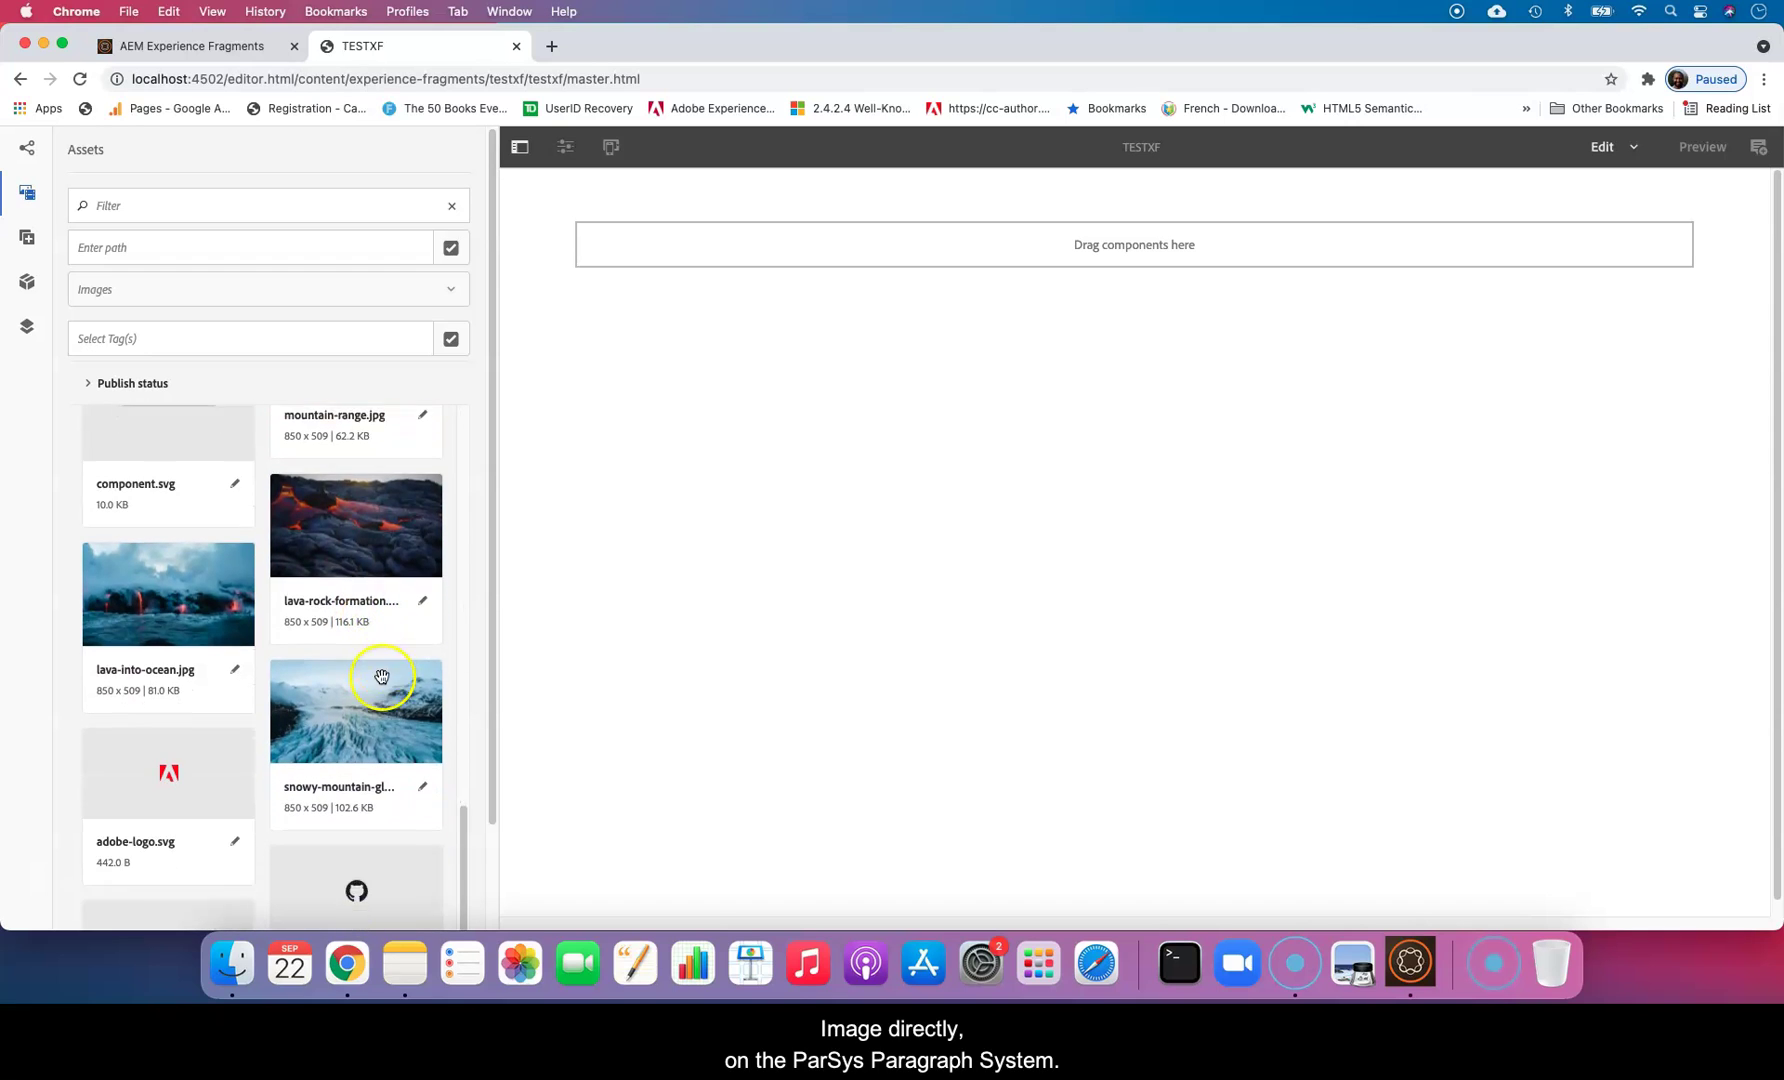
{"action": "scroll", "coordinate": [381, 664], "scroll_direction": "up", "scroll_amount": 7}
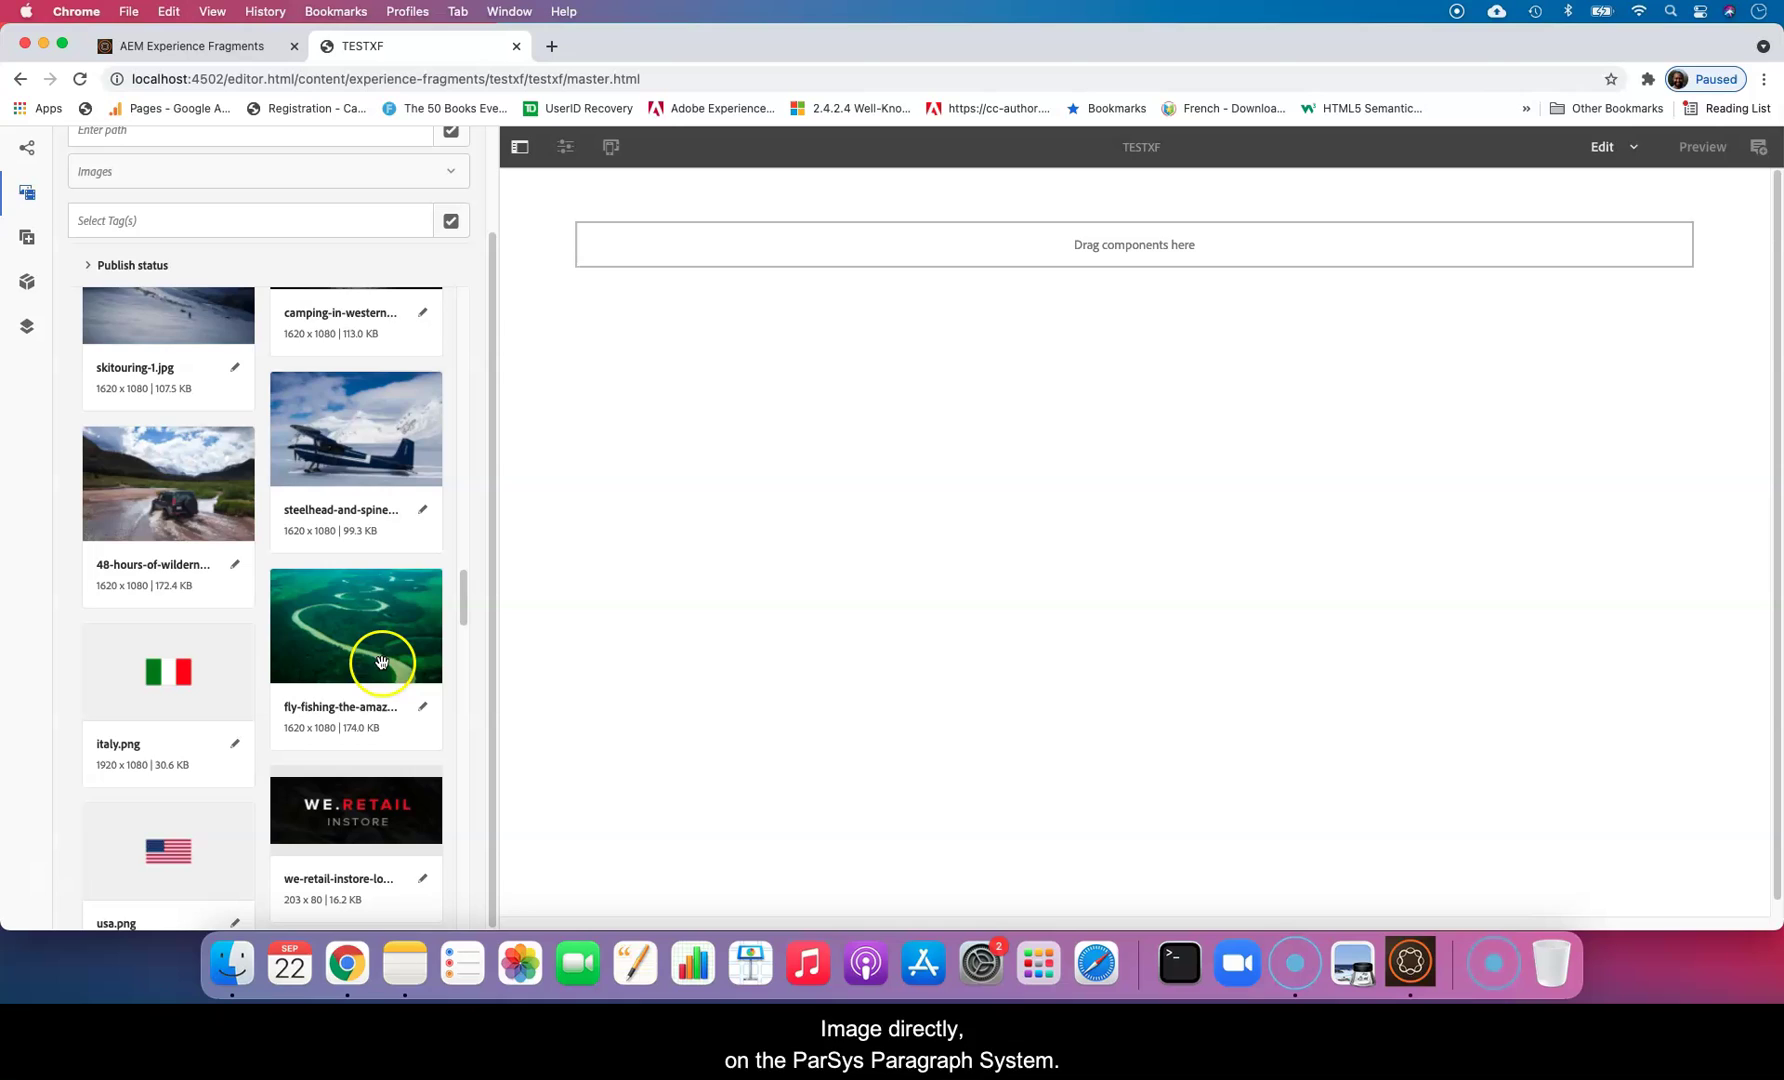
{"action": "scroll", "coordinate": [390, 660], "scroll_direction": "down", "scroll_amount": 3}
{"action": "scroll", "coordinate": [392, 657], "scroll_direction": "down", "scroll_amount": 4}
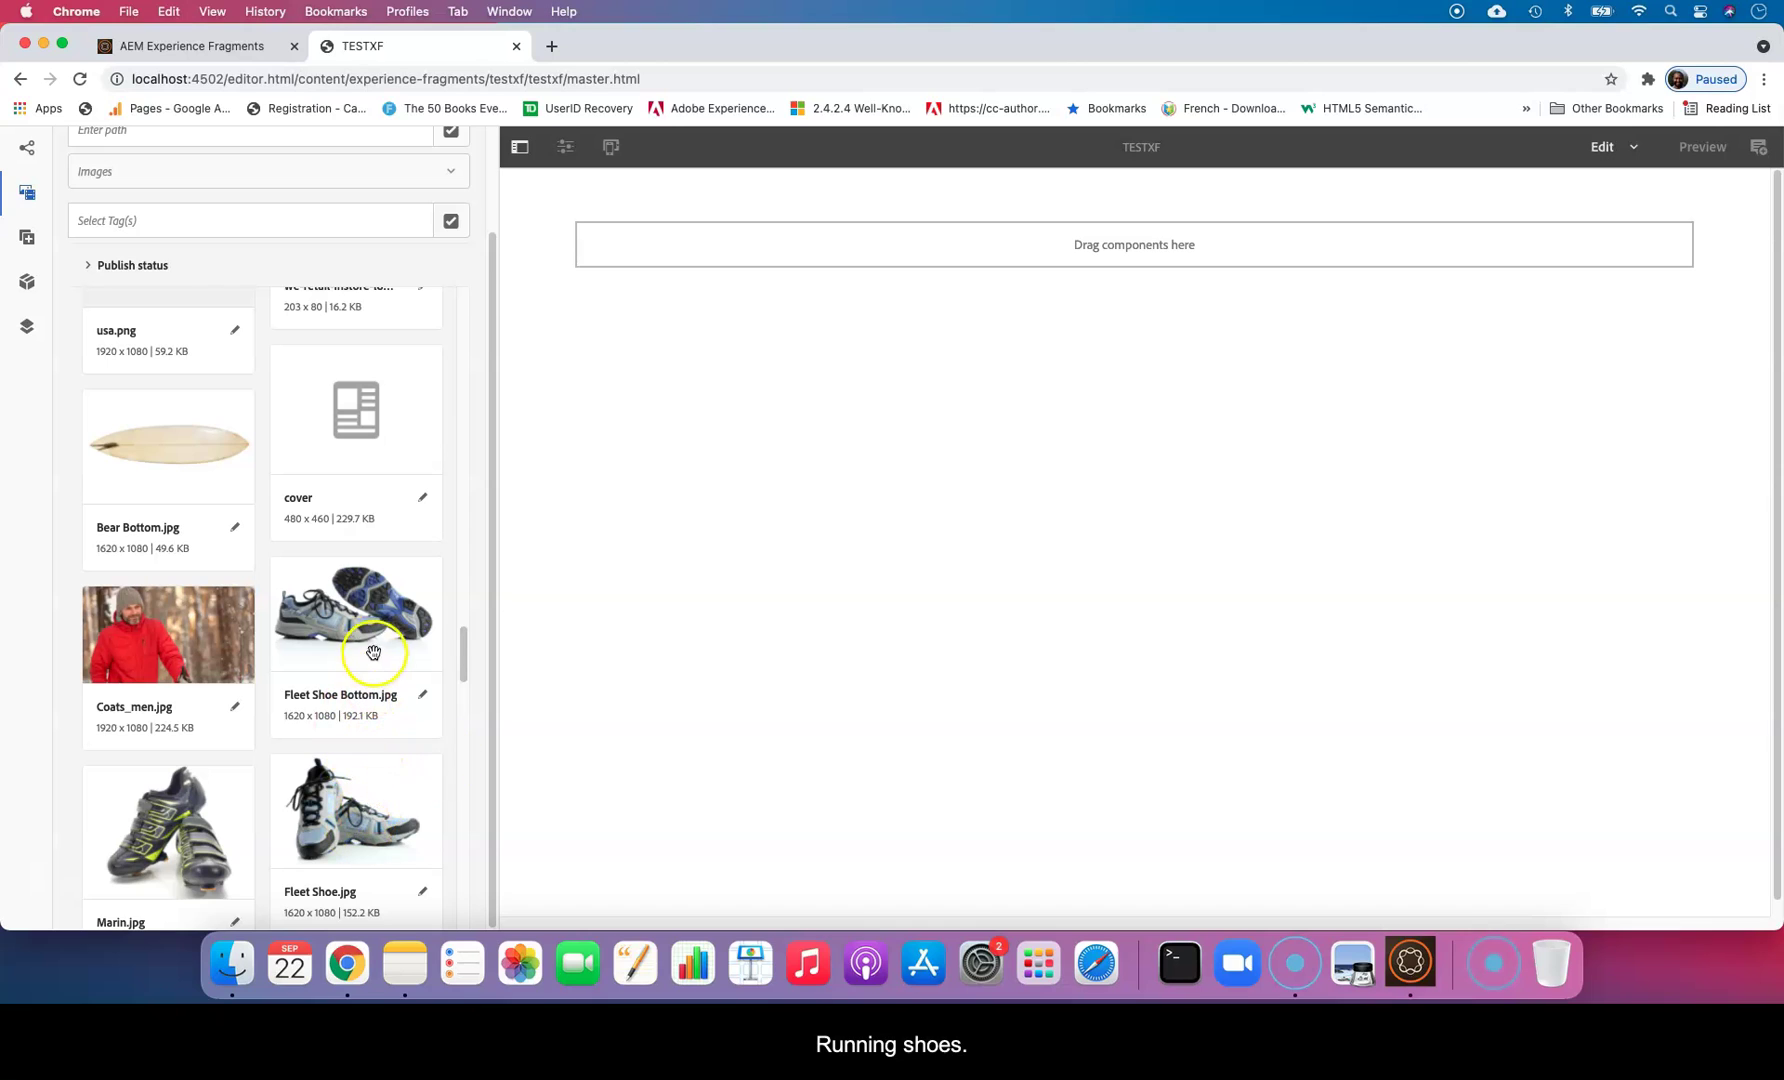
Drag Fleet Shoe Bottom.jpg, then Marin.jpg below it, into the TESTXF layout container.
{"action": "left_click_drag", "start_coordinate": [370, 645], "coordinate": [1035, 258]}
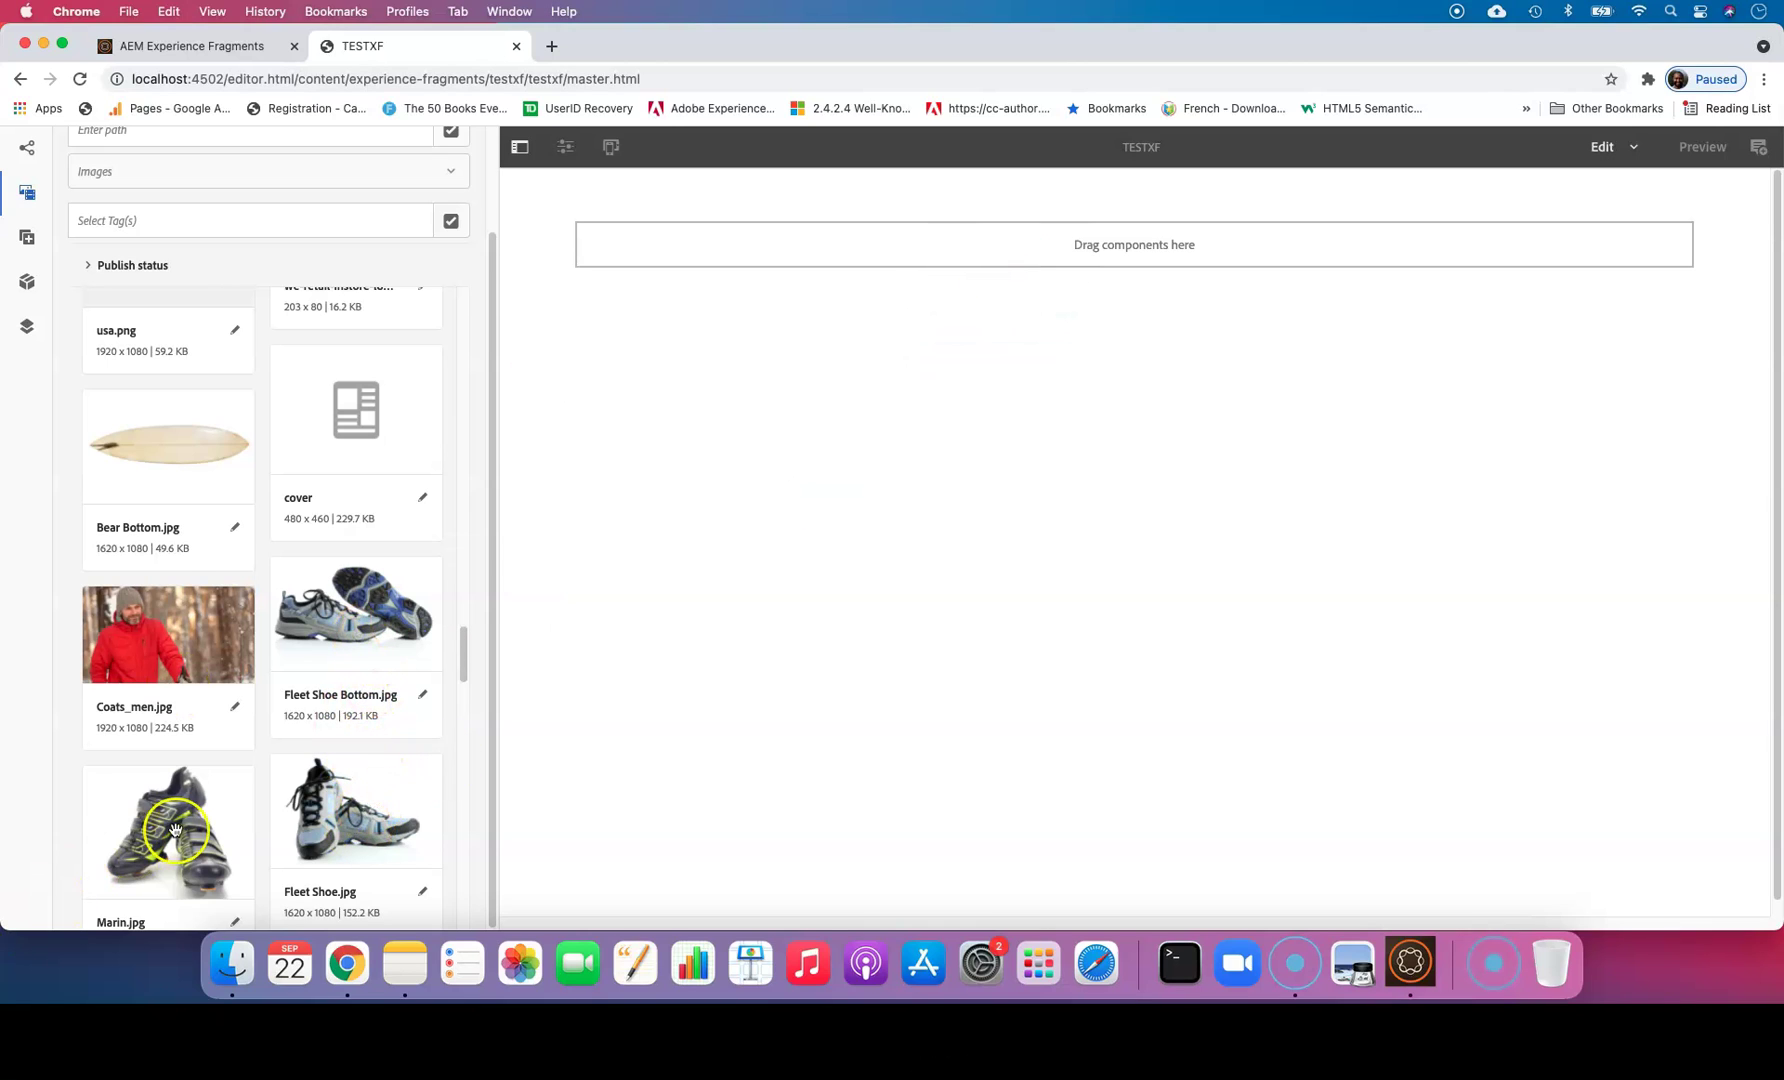
{"action": "left_click_drag", "start_coordinate": [330, 625], "coordinate": [1025, 240]}
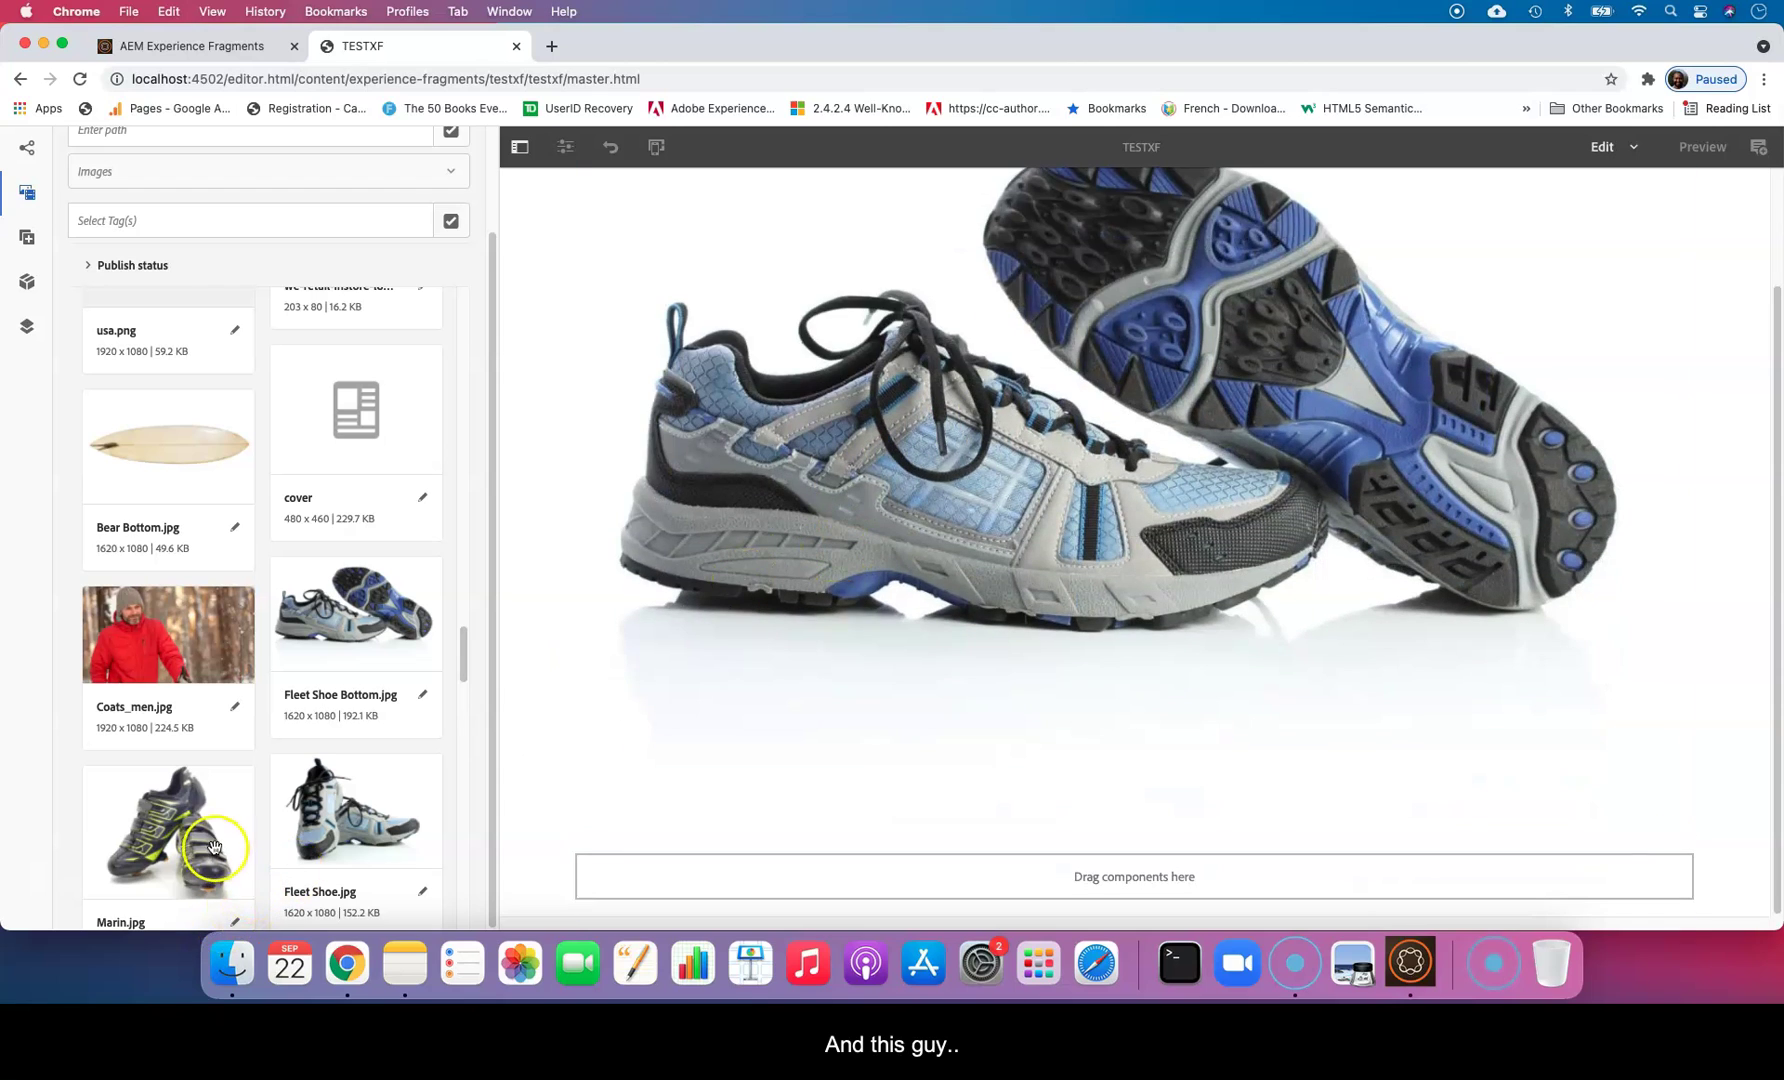
{"action": "left_click_drag", "start_coordinate": [219, 844], "coordinate": [987, 872]}
{"action": "scroll", "coordinate": [1155, 685], "scroll_direction": "down", "scroll_amount": 8}
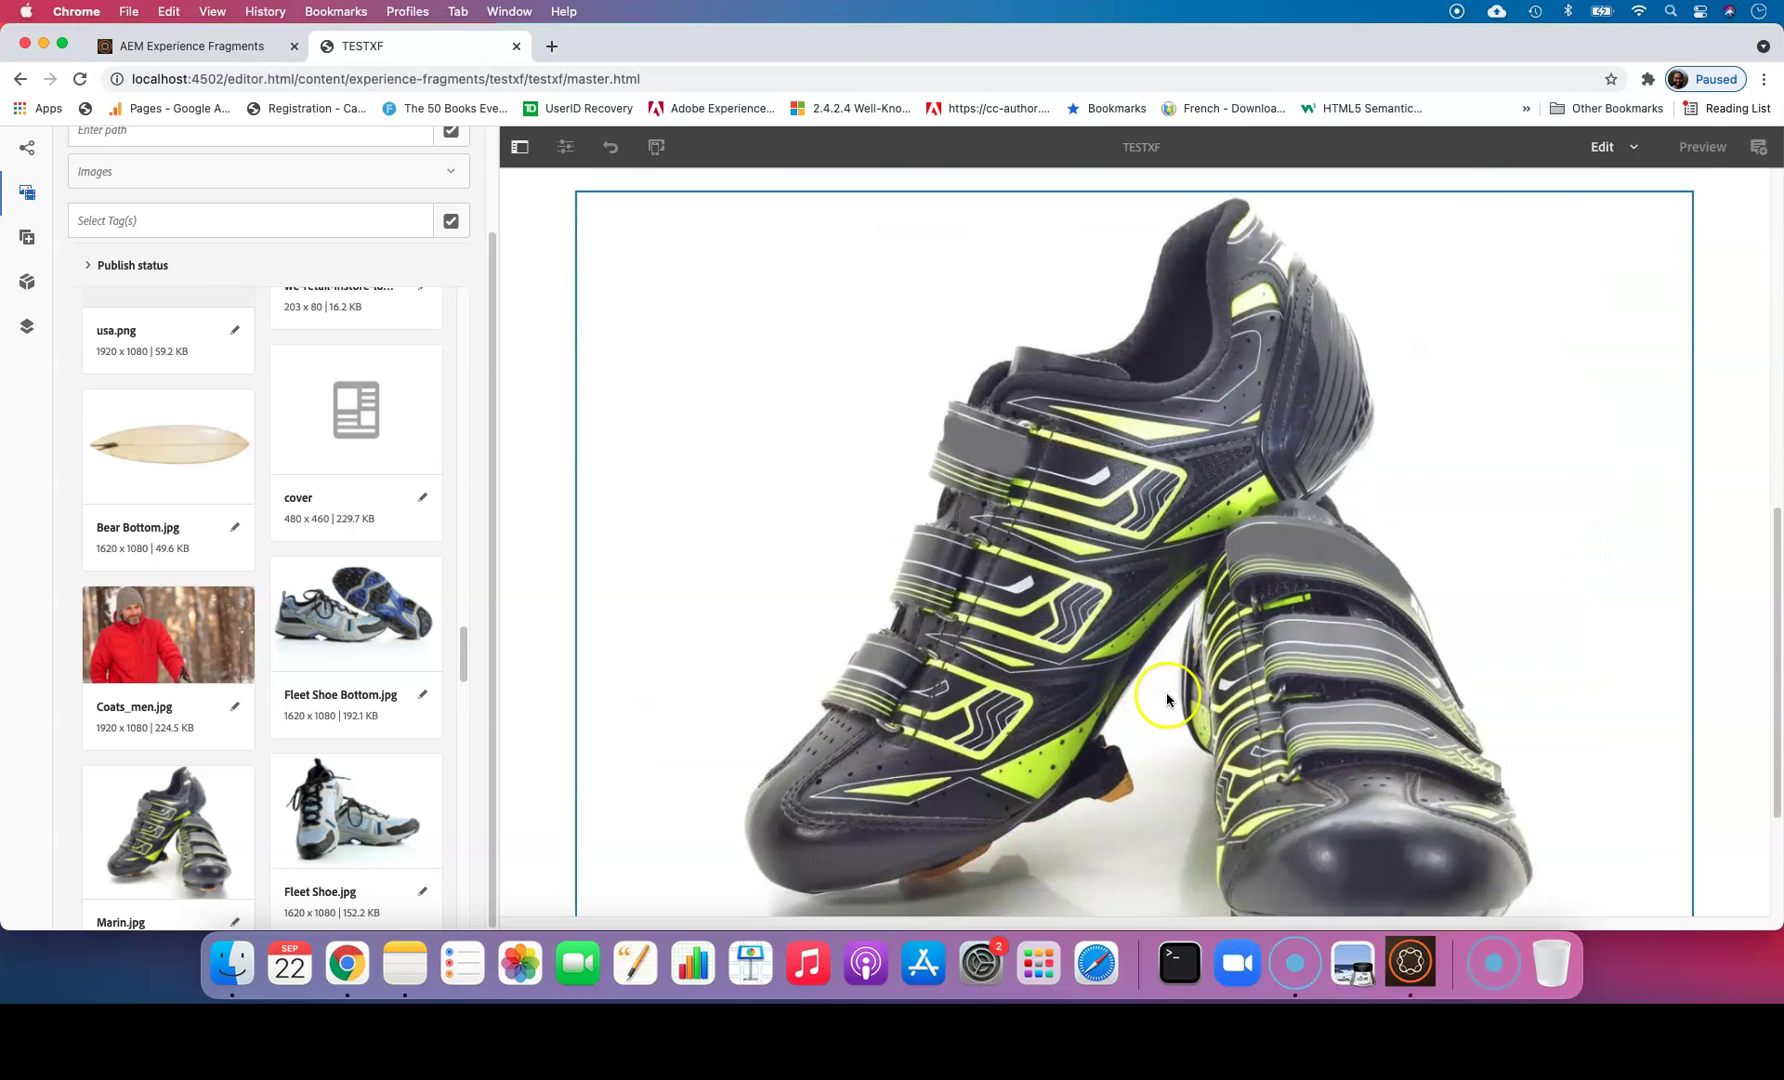
{"action": "scroll", "coordinate": [1157, 663], "scroll_direction": "up", "scroll_amount": 8}
{"action": "scroll", "coordinate": [621, 537], "scroll_direction": "down", "scroll_amount": 4}
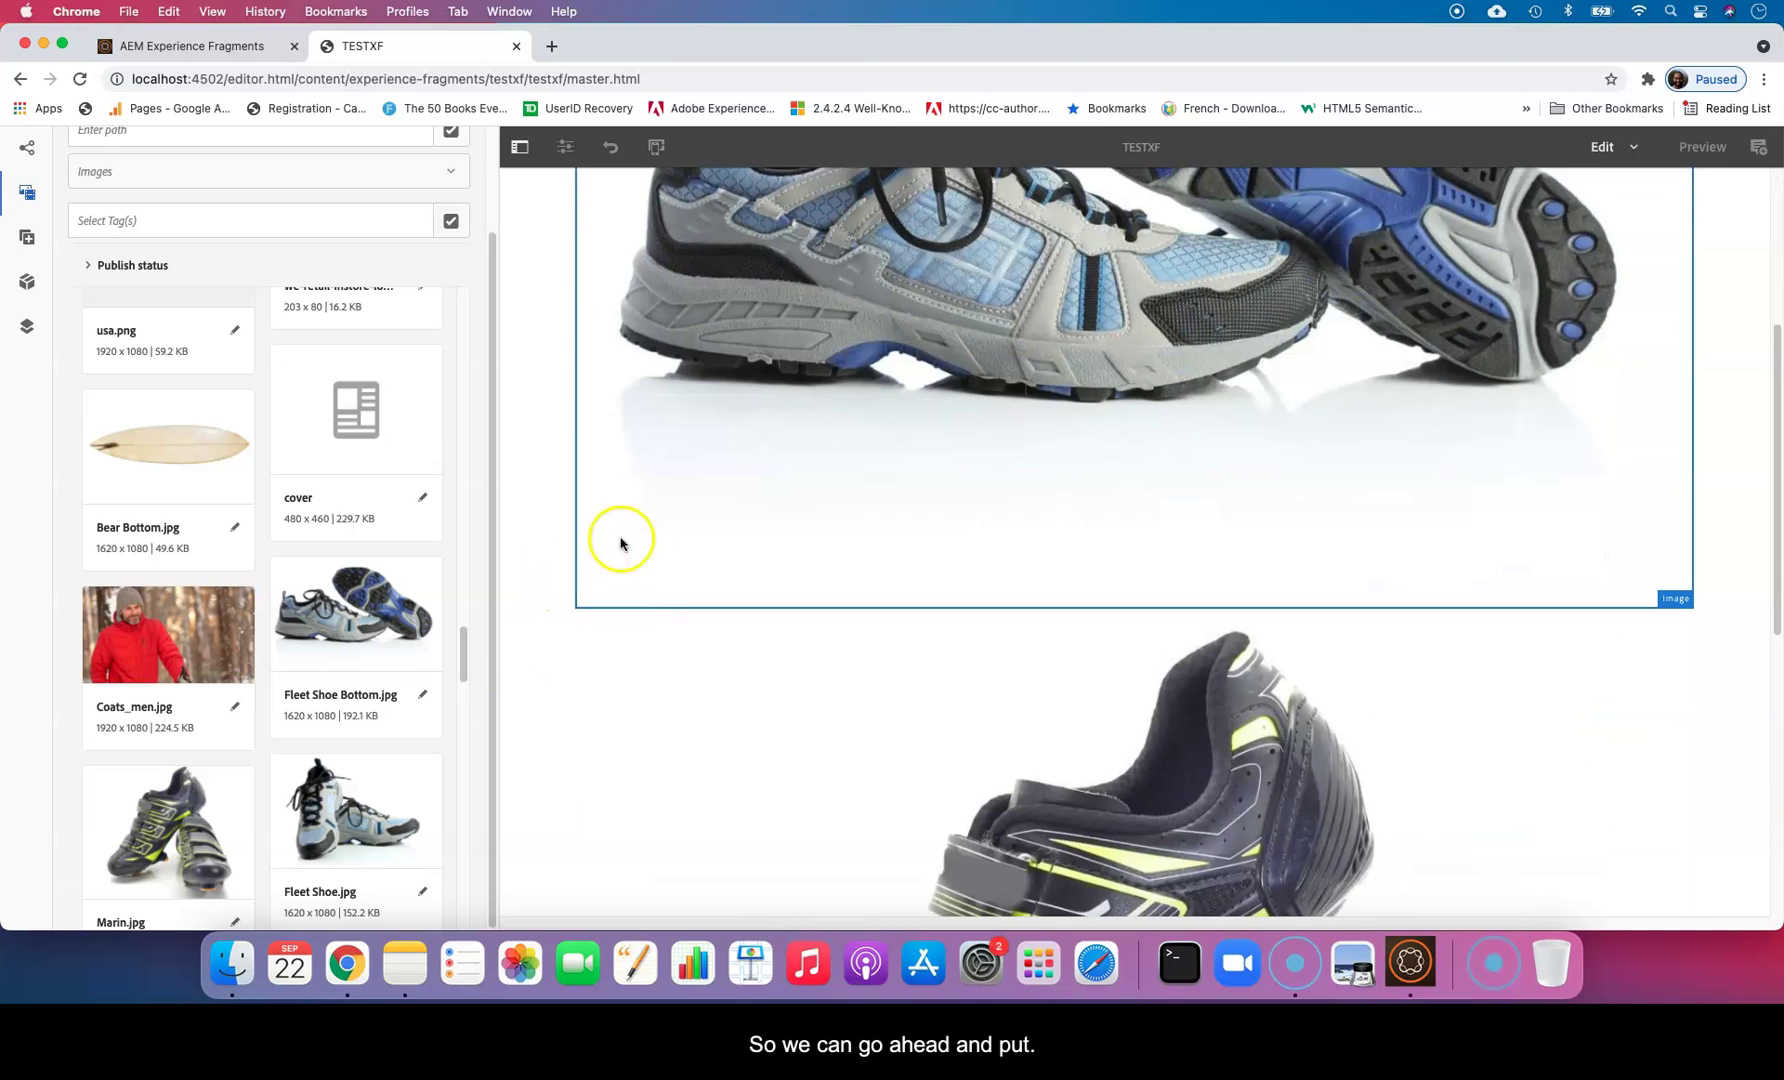
{"action": "left_click", "coordinate": [686, 585]}
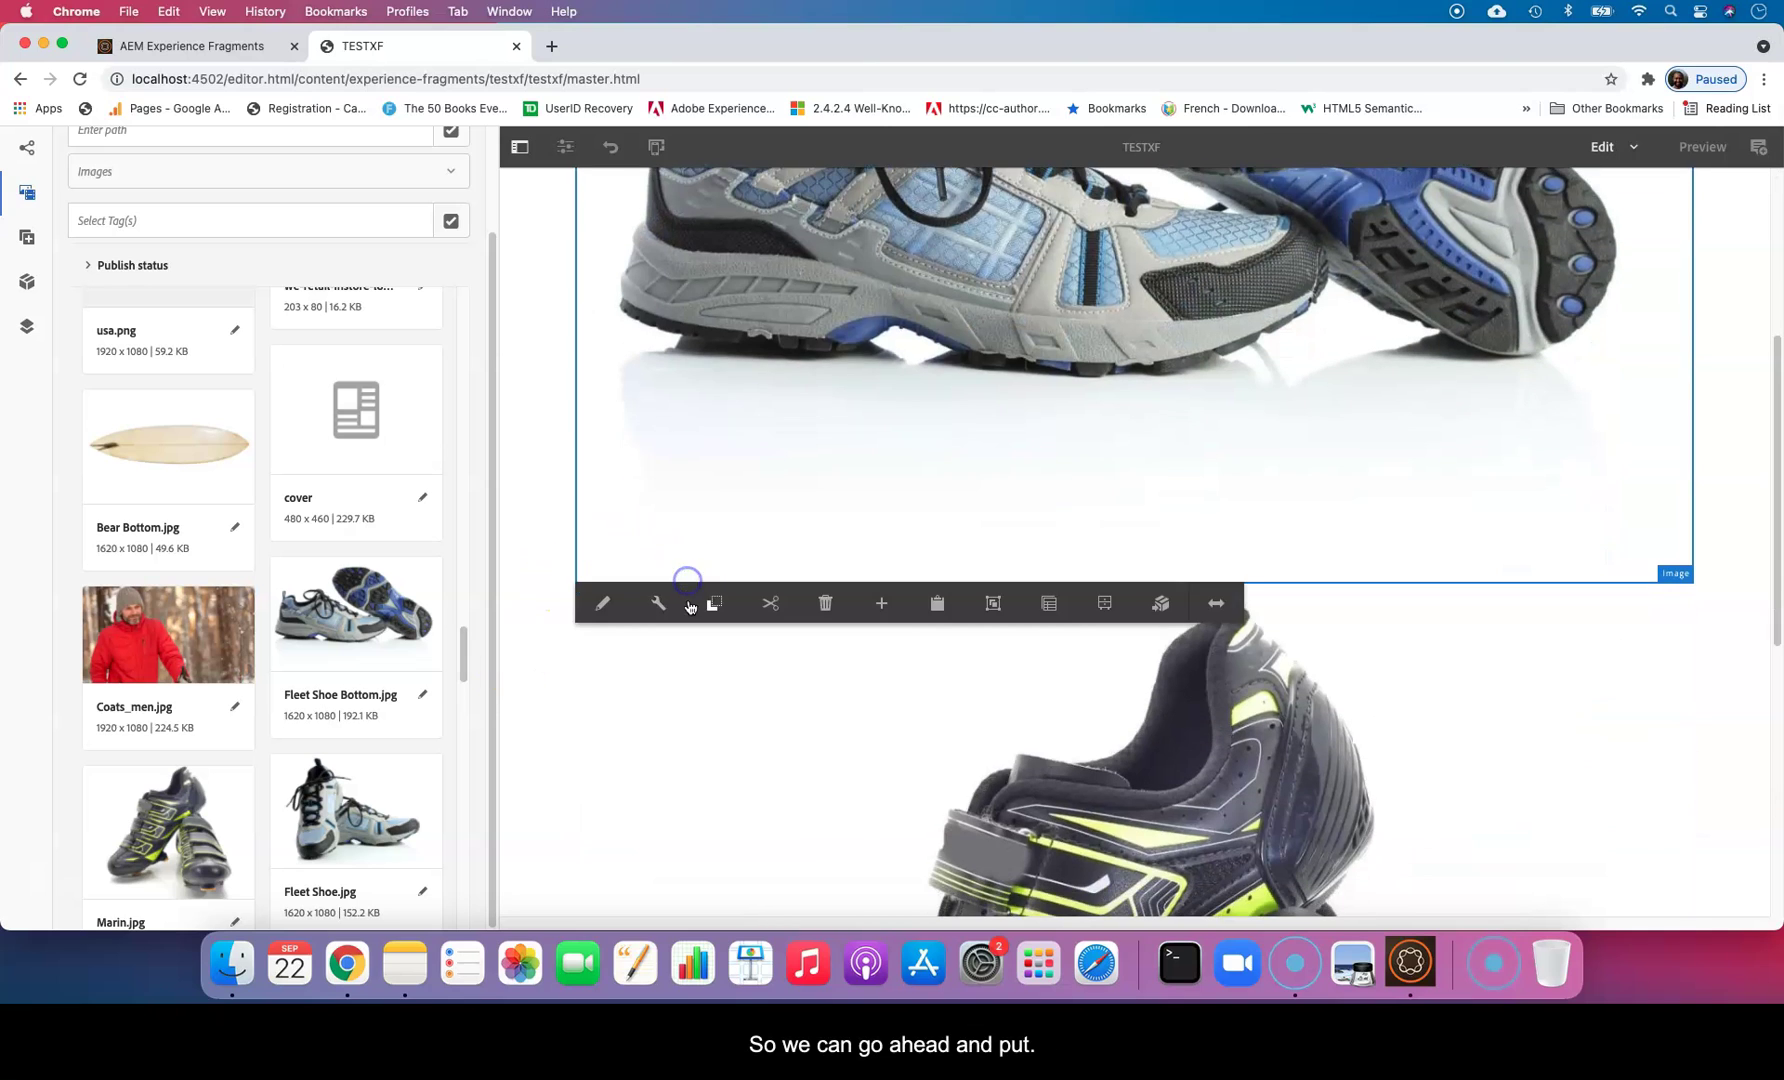
{"action": "left_click", "coordinate": [878, 605]}
Insert a Text component reading 'IF YOU LIKE TO RUN...' formatted as Heading 2.
{"action": "scroll", "coordinate": [812, 640], "scroll_direction": "down", "scroll_amount": 4}
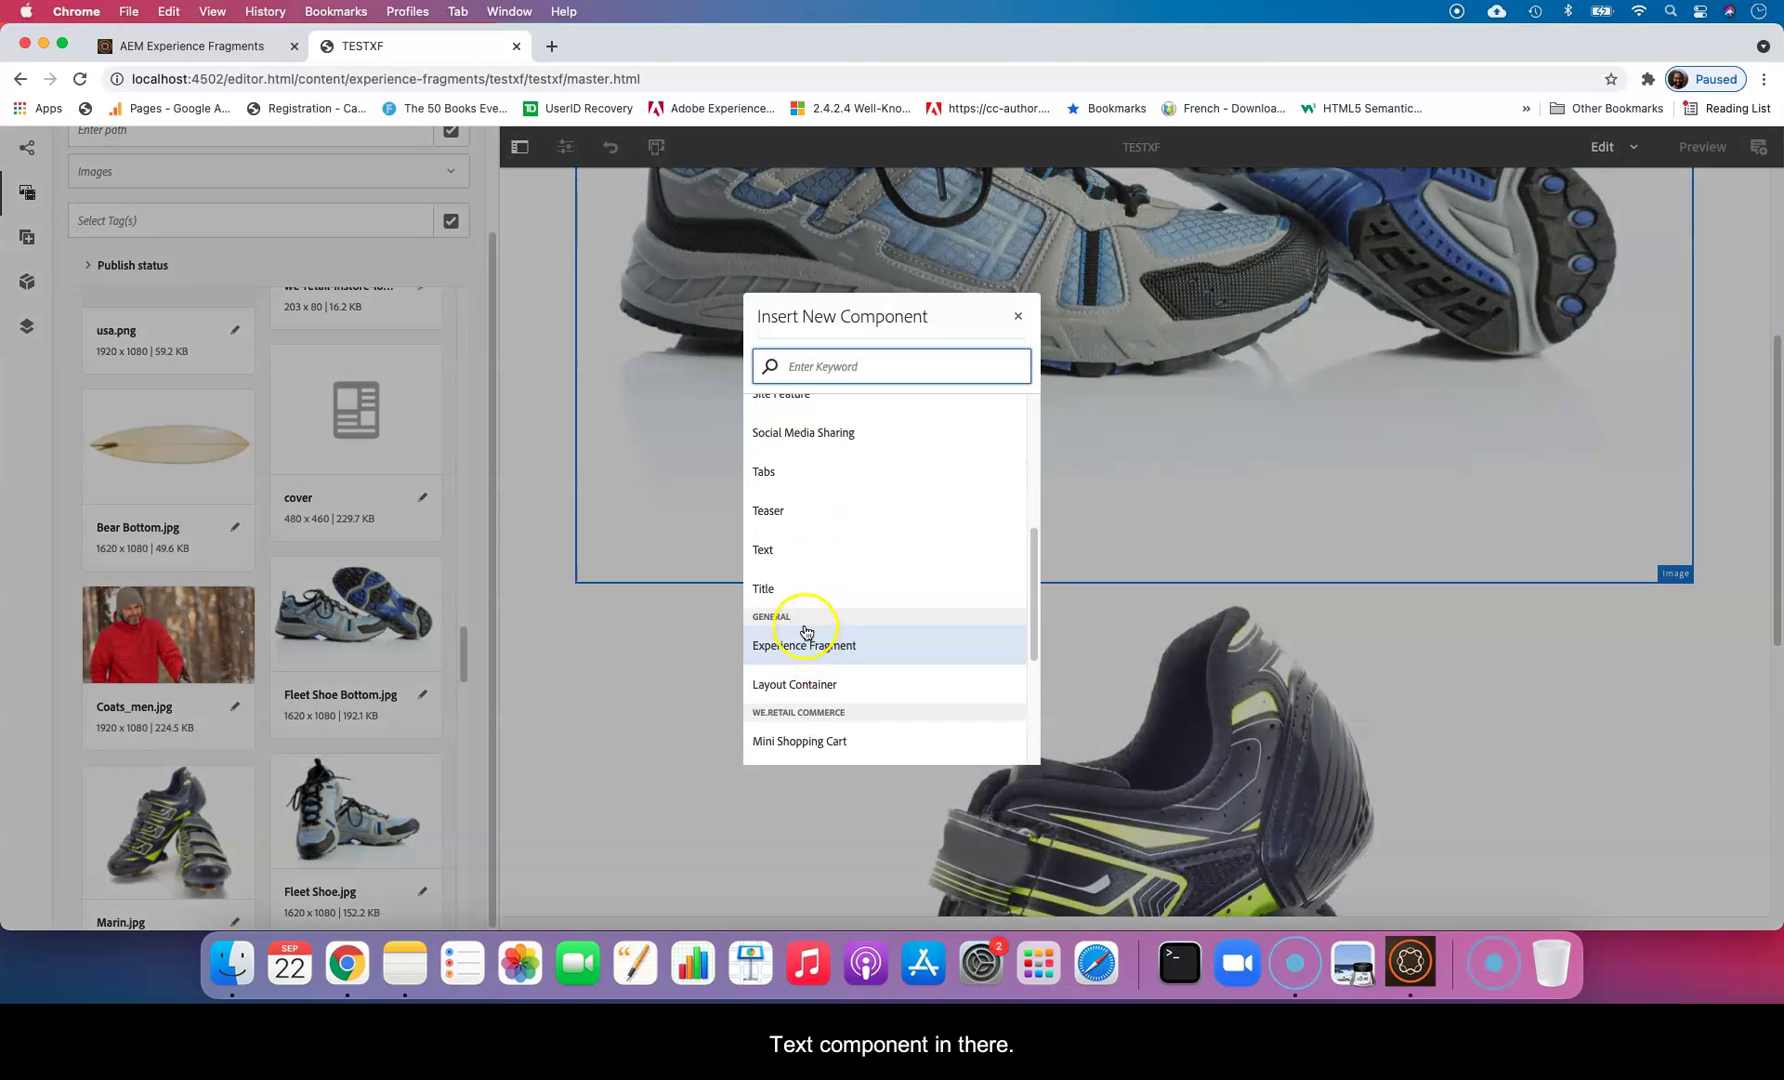
{"action": "left_click", "coordinate": [795, 550]}
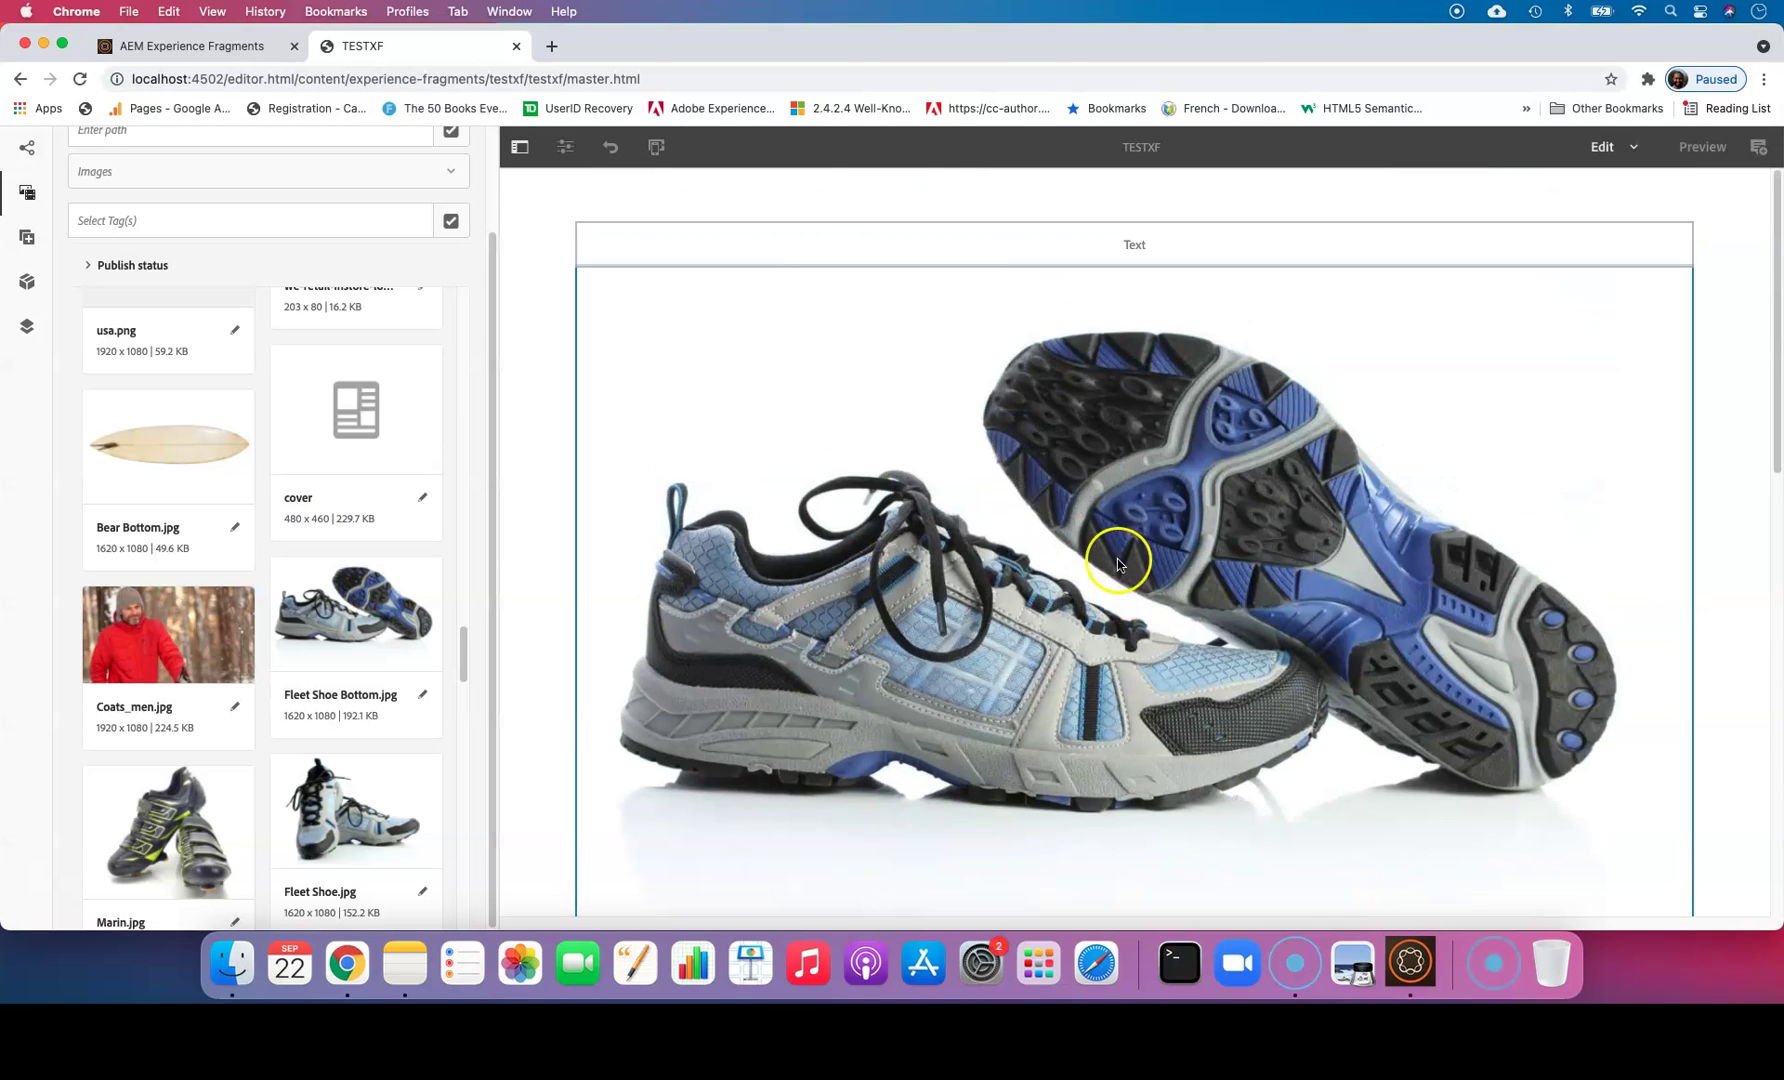
{"action": "left_click", "coordinate": [864, 240]}
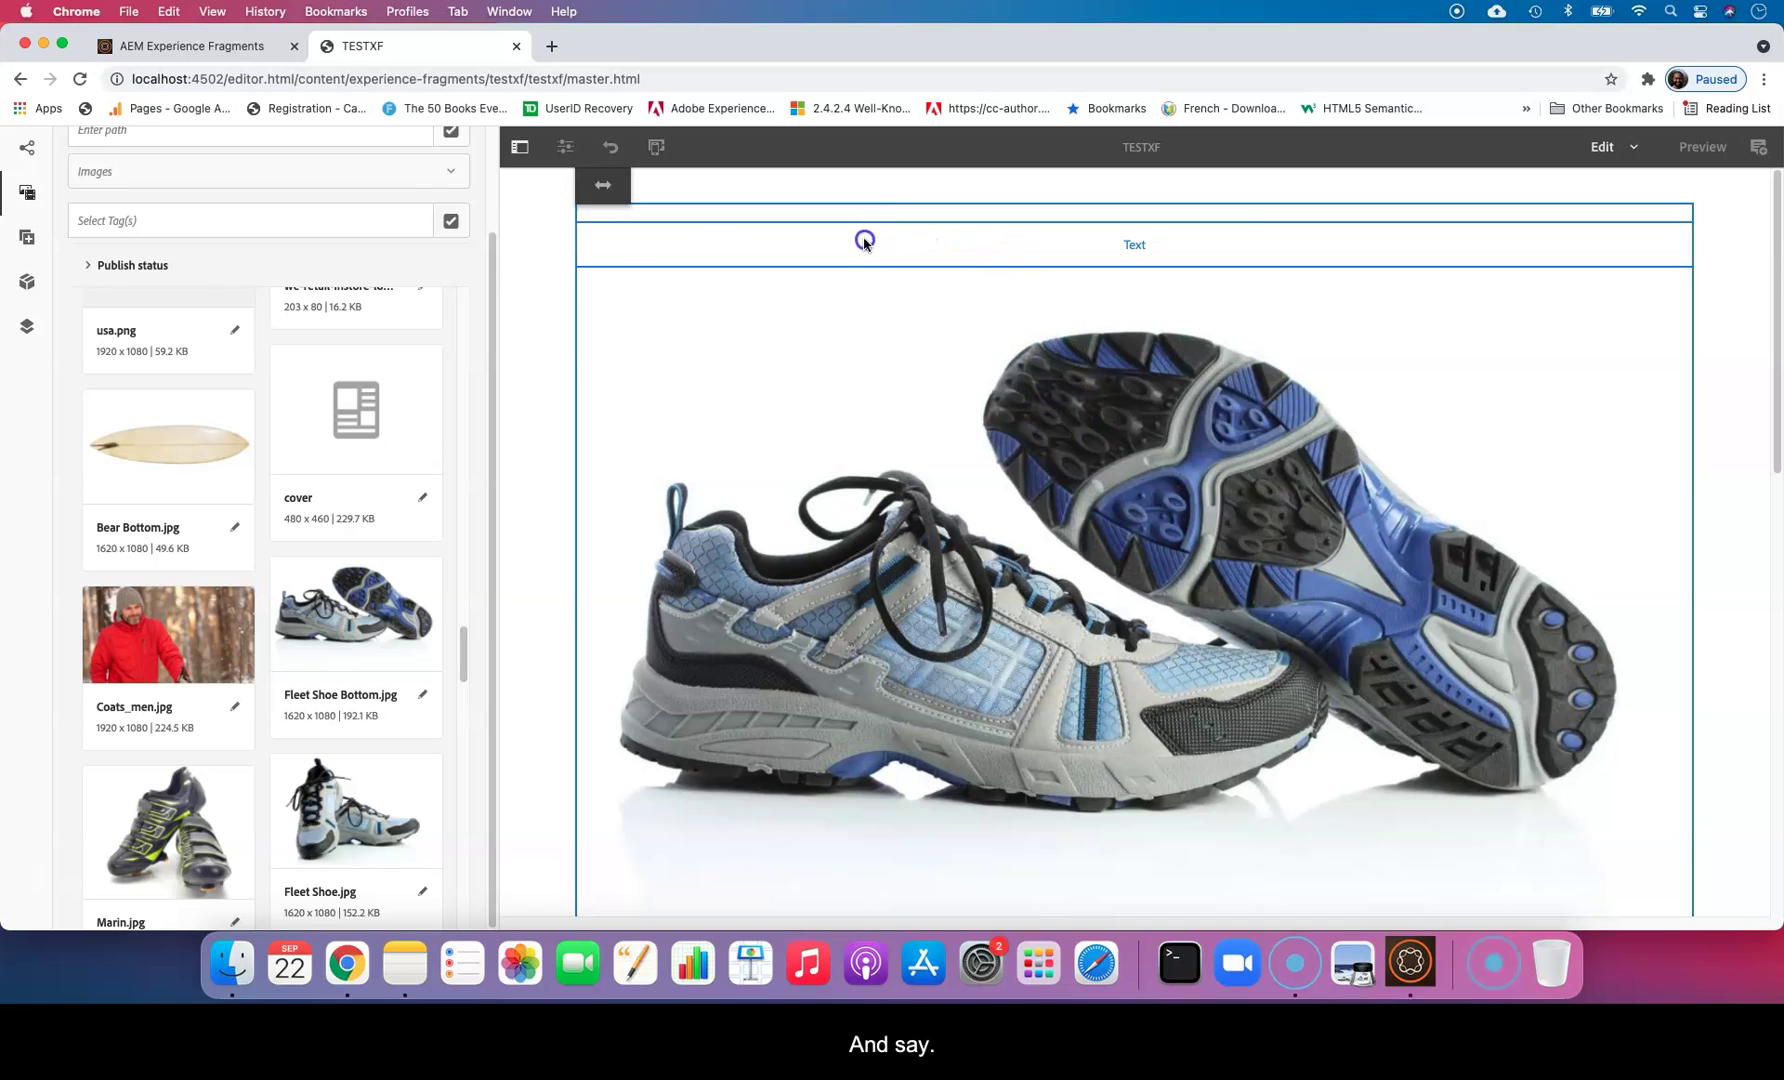
{"action": "left_click", "coordinate": [658, 203]}
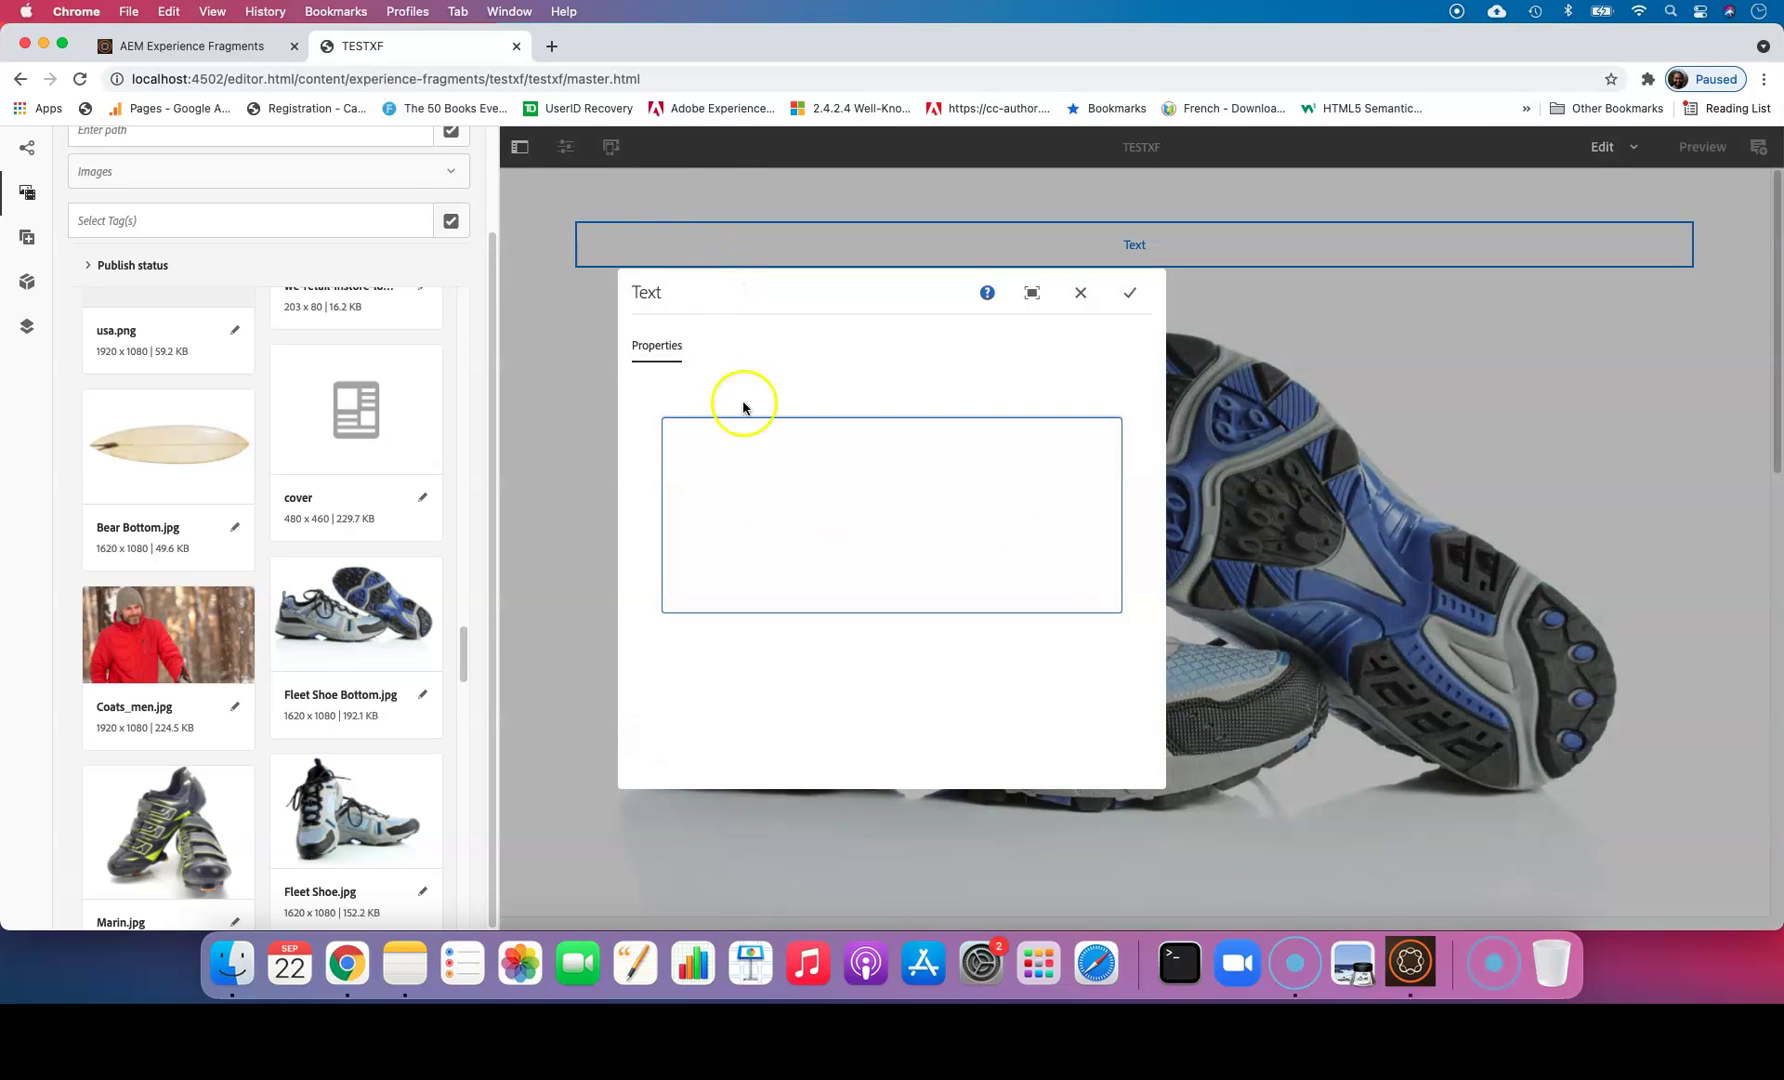
{"action": "left_click", "coordinate": [763, 468]}
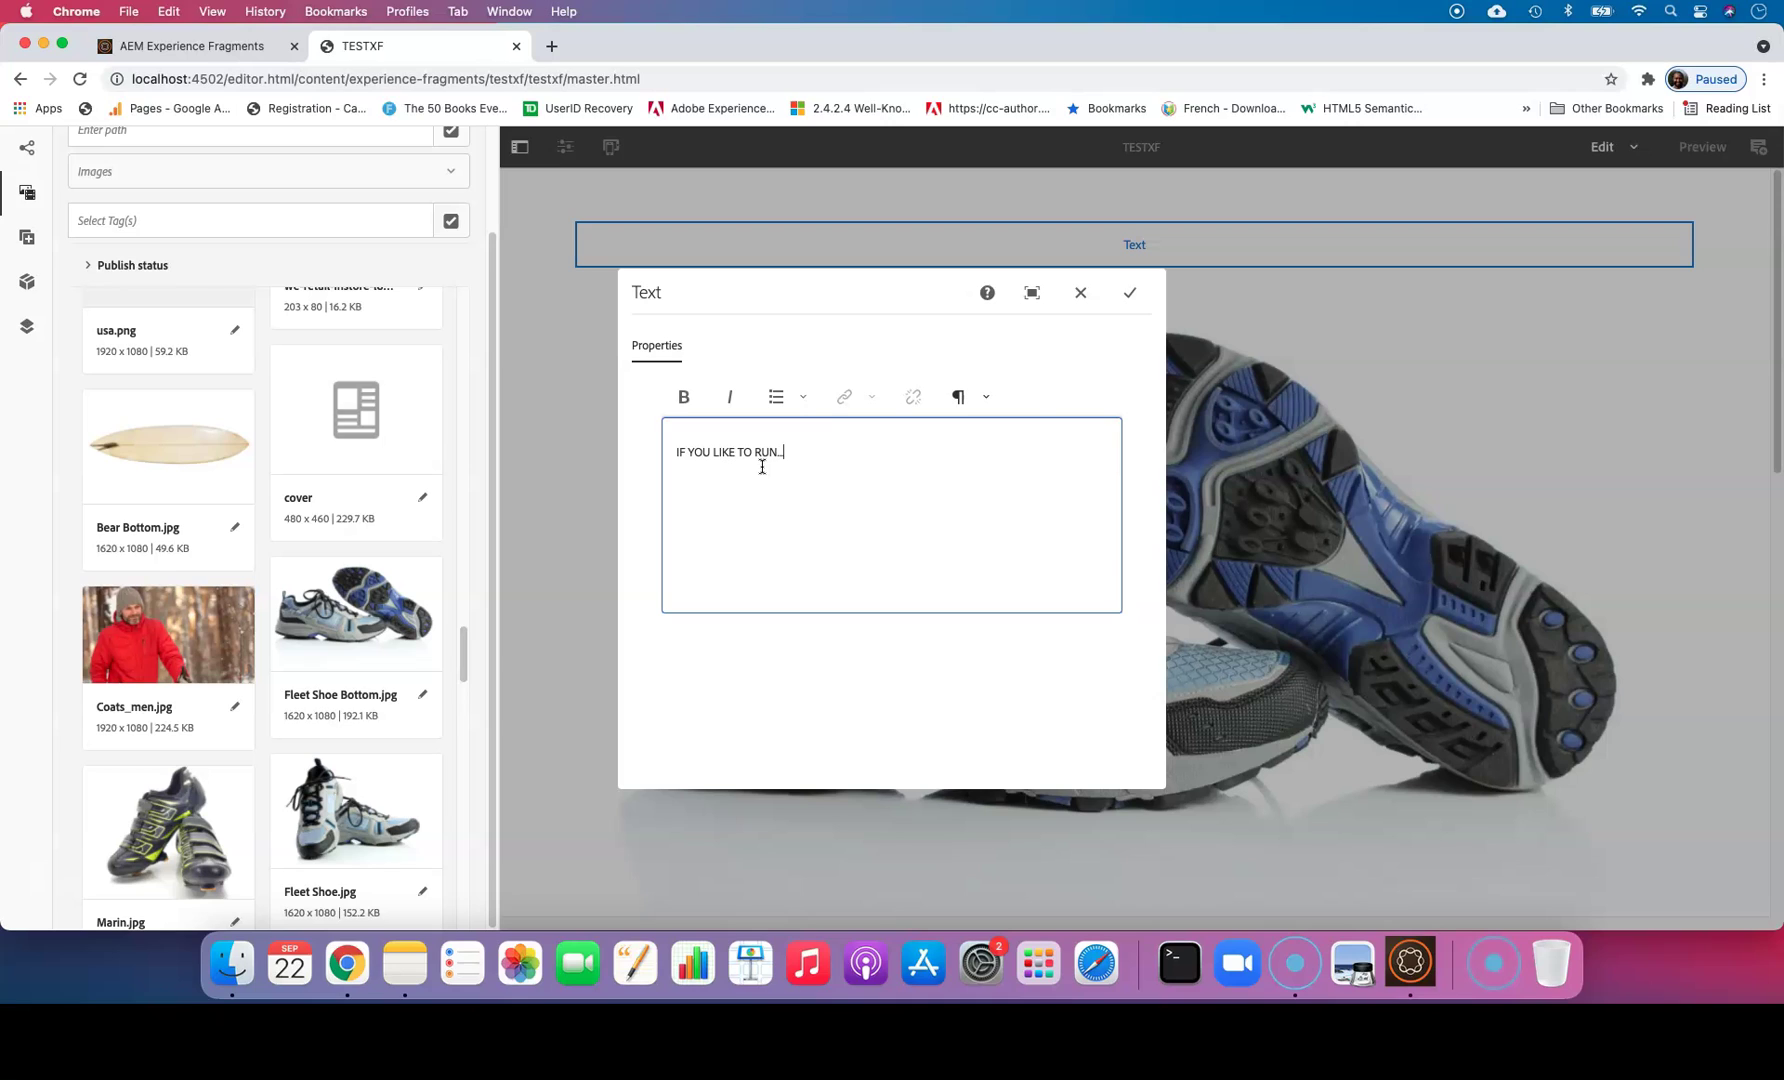
{"action": "left_click", "coordinate": [980, 396]}
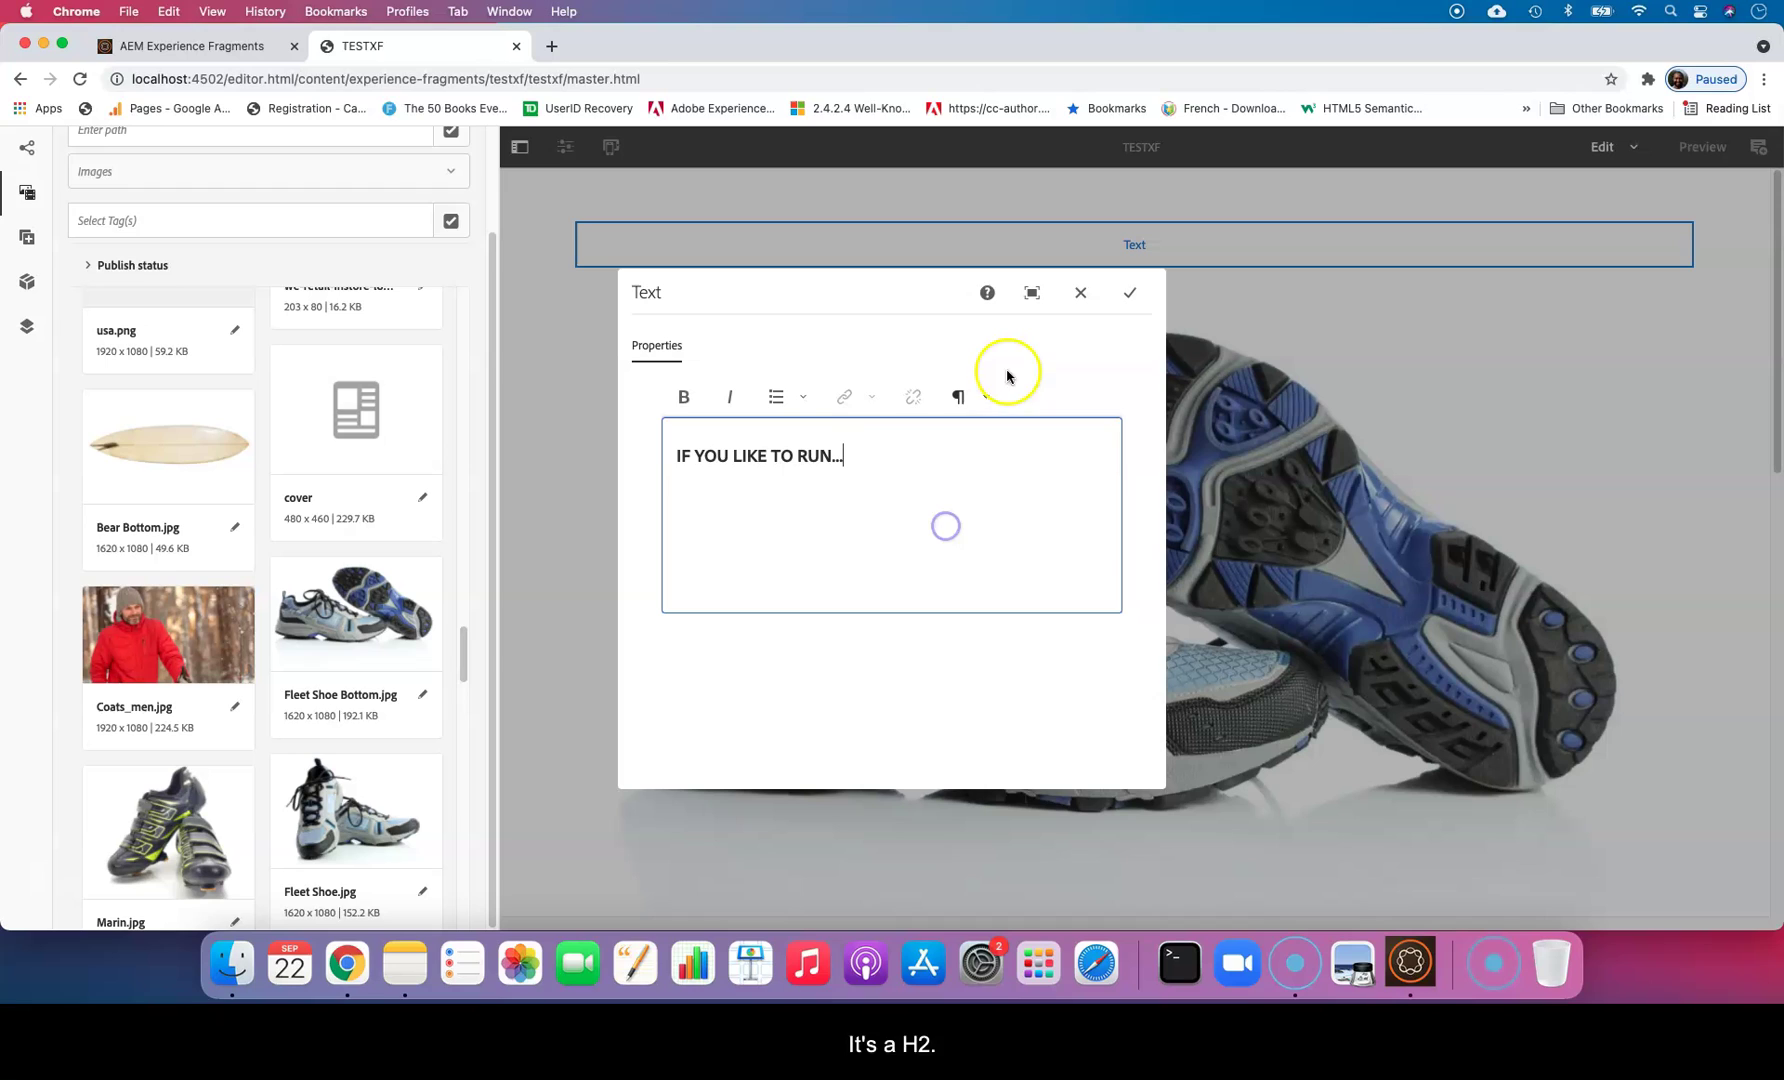
{"action": "left_click_drag", "start_coordinate": [850, 456], "coordinate": [637, 451]}
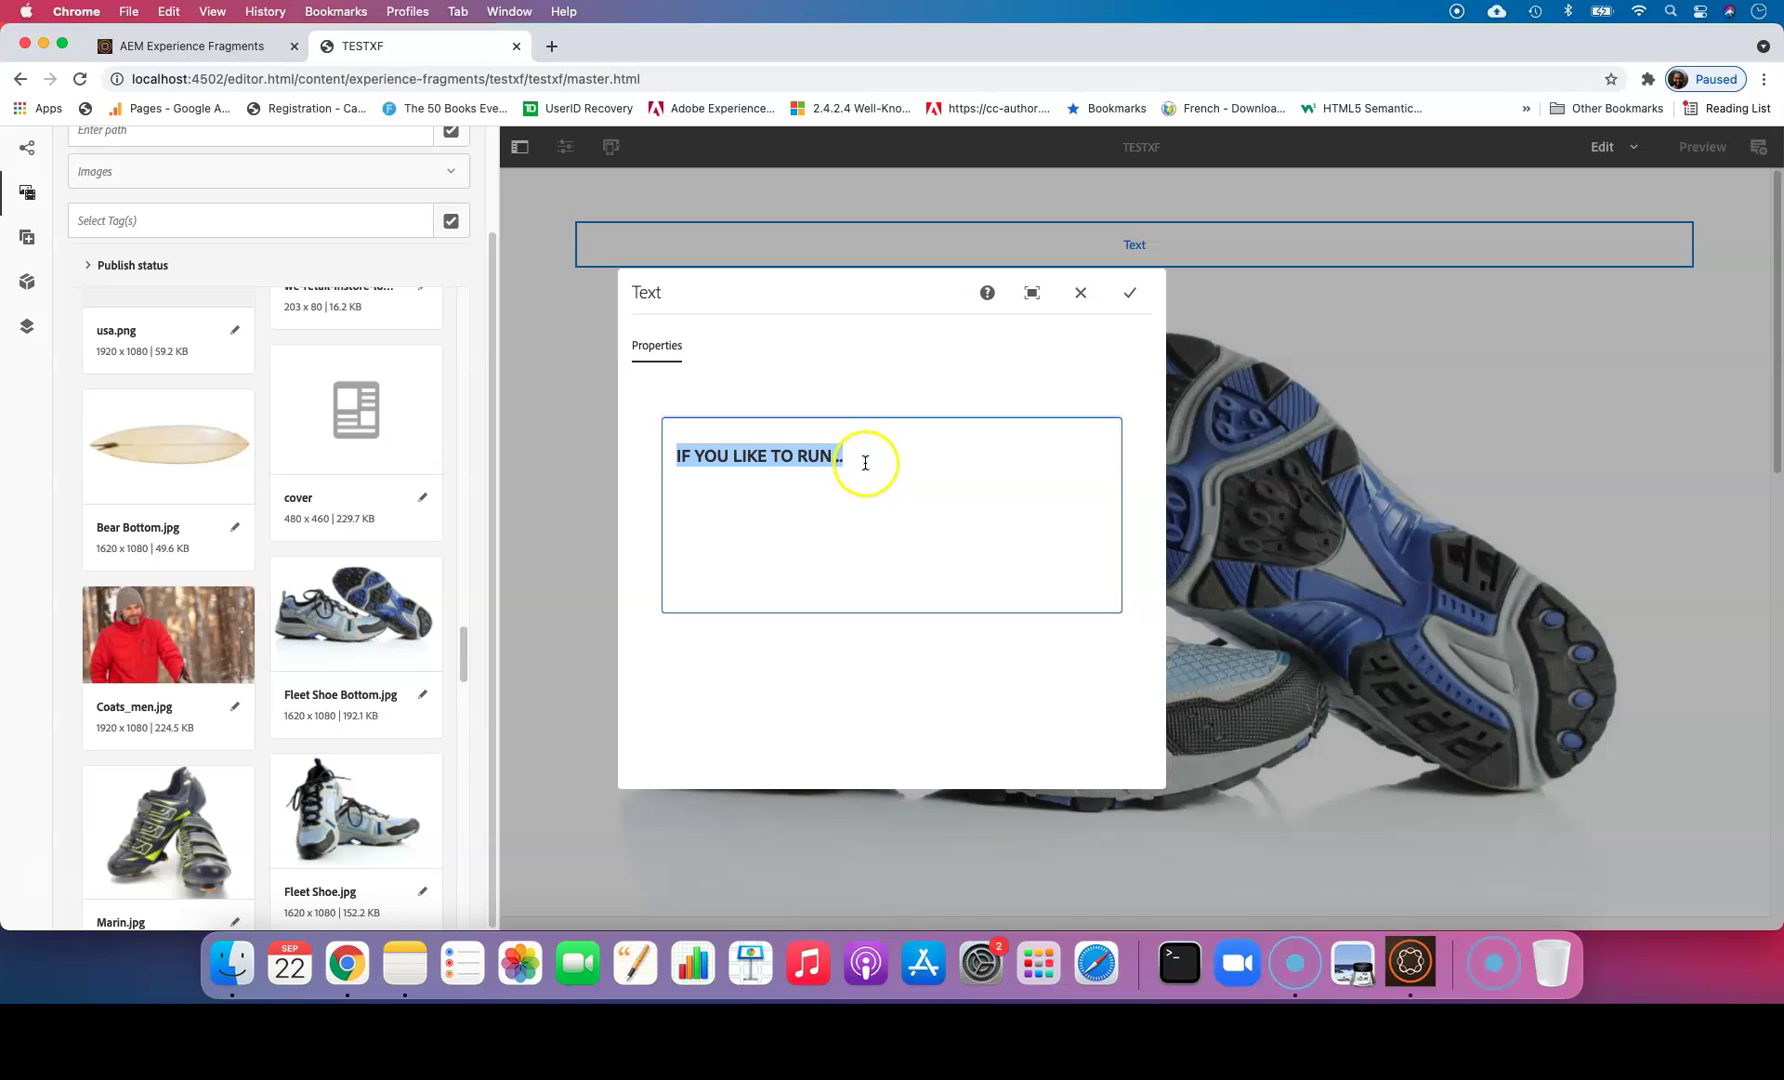
{"action": "left_click", "coordinate": [1073, 289]}
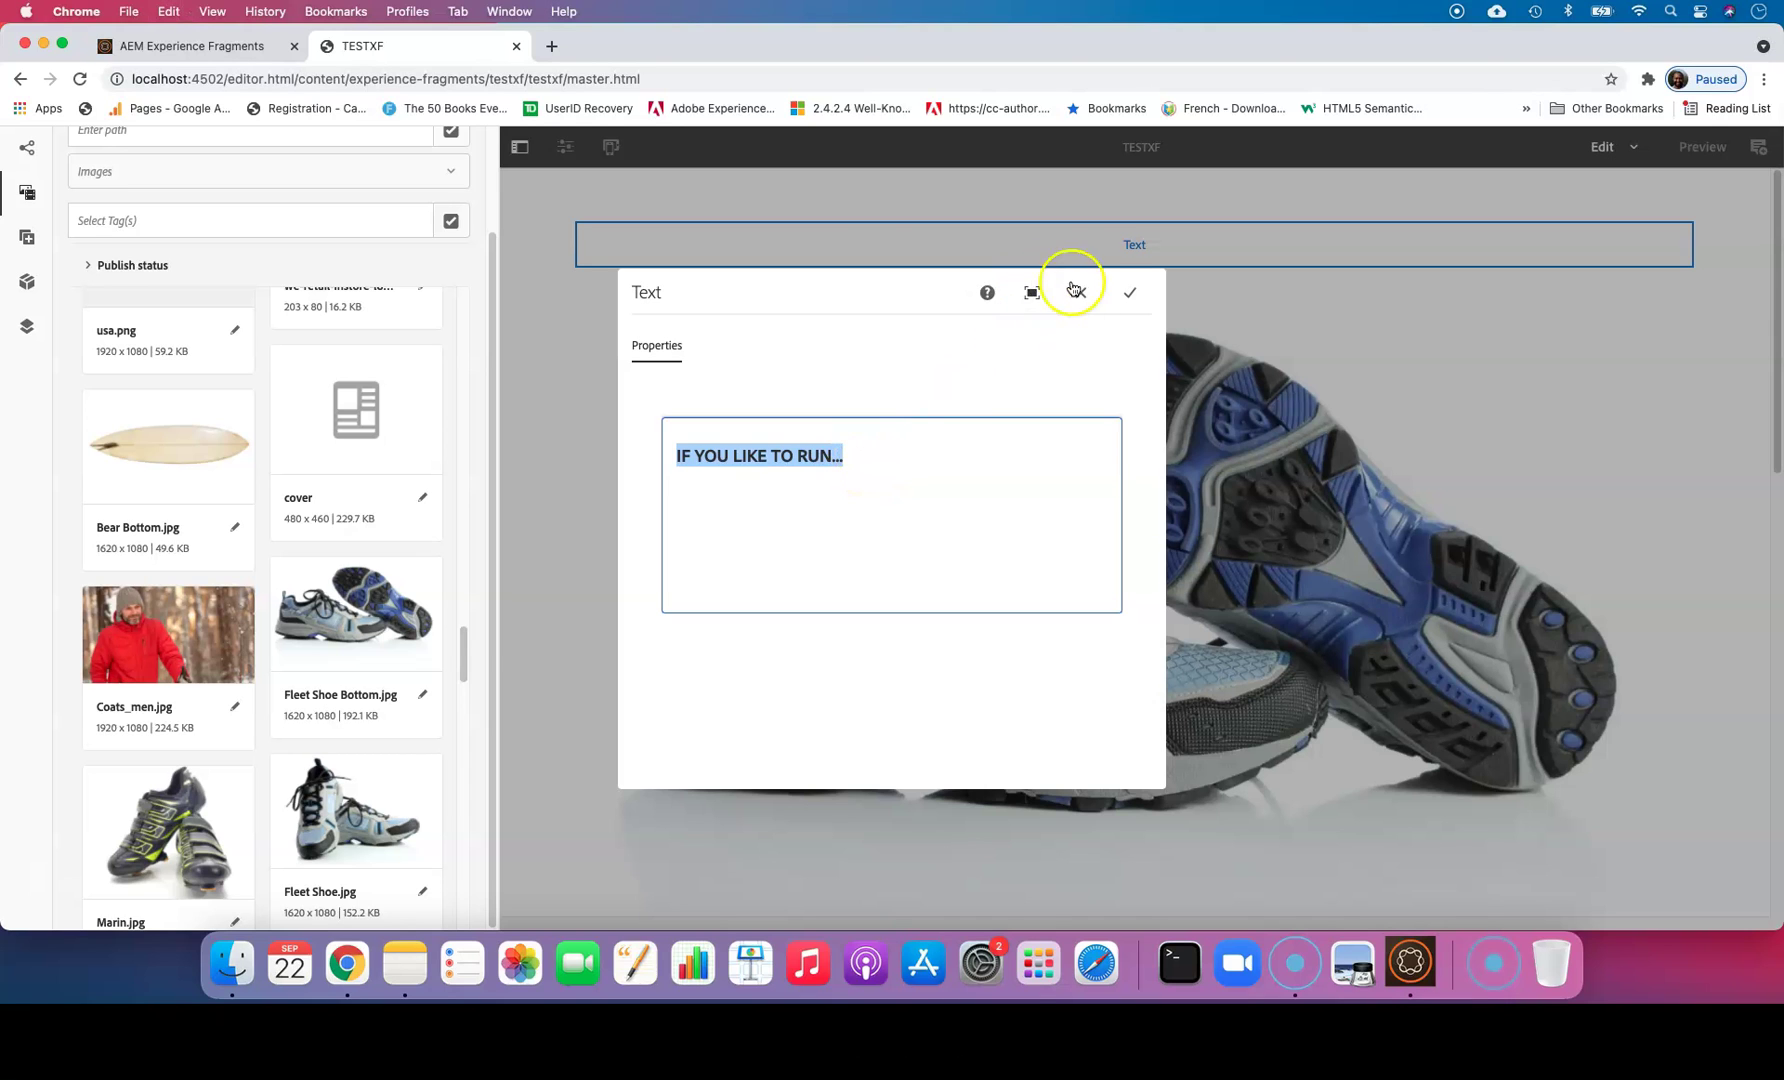
Save the heading text and select the IF YOU LIKE TO RUN... heading.
{"action": "left_click", "coordinate": [1129, 297]}
{"action": "scroll", "coordinate": [995, 470], "scroll_direction": "down", "scroll_amount": 5}
{"action": "scroll", "coordinate": [822, 293], "scroll_direction": "up", "scroll_amount": 3}
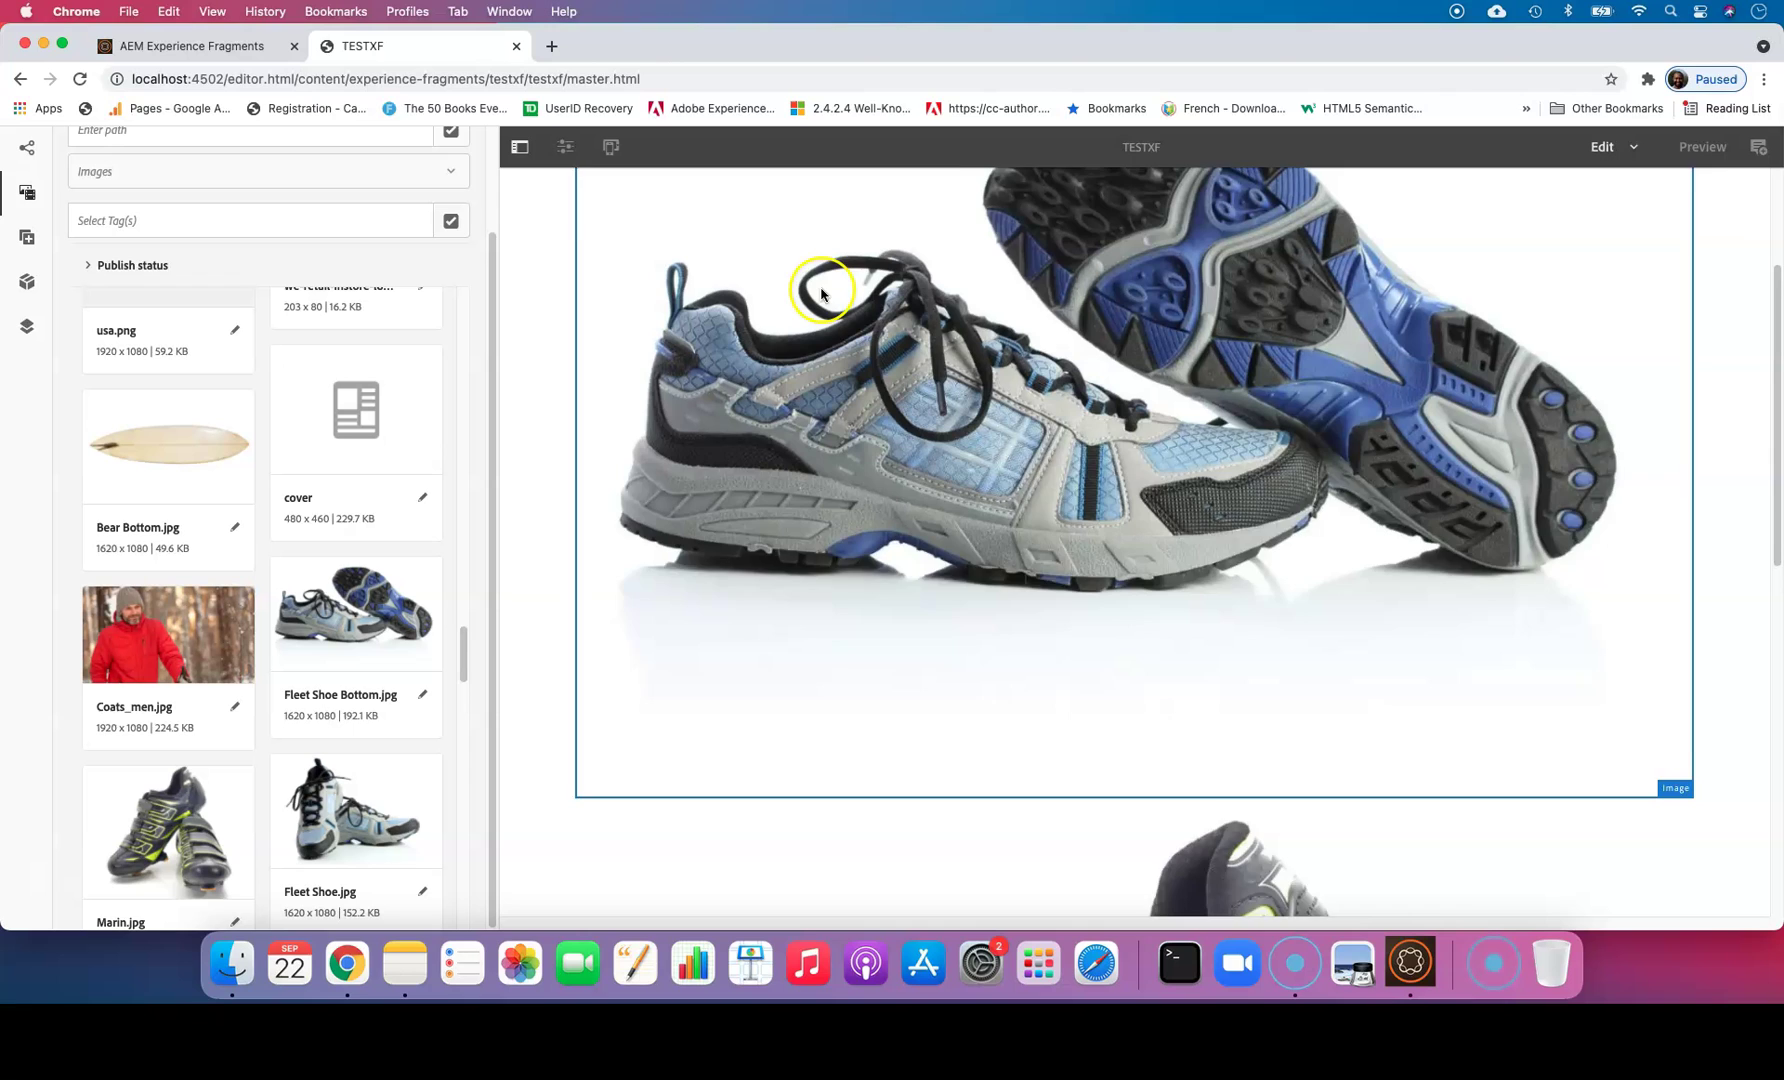
{"action": "scroll", "coordinate": [822, 293], "scroll_direction": "up", "scroll_amount": 3}
{"action": "left_click", "coordinate": [729, 236]}
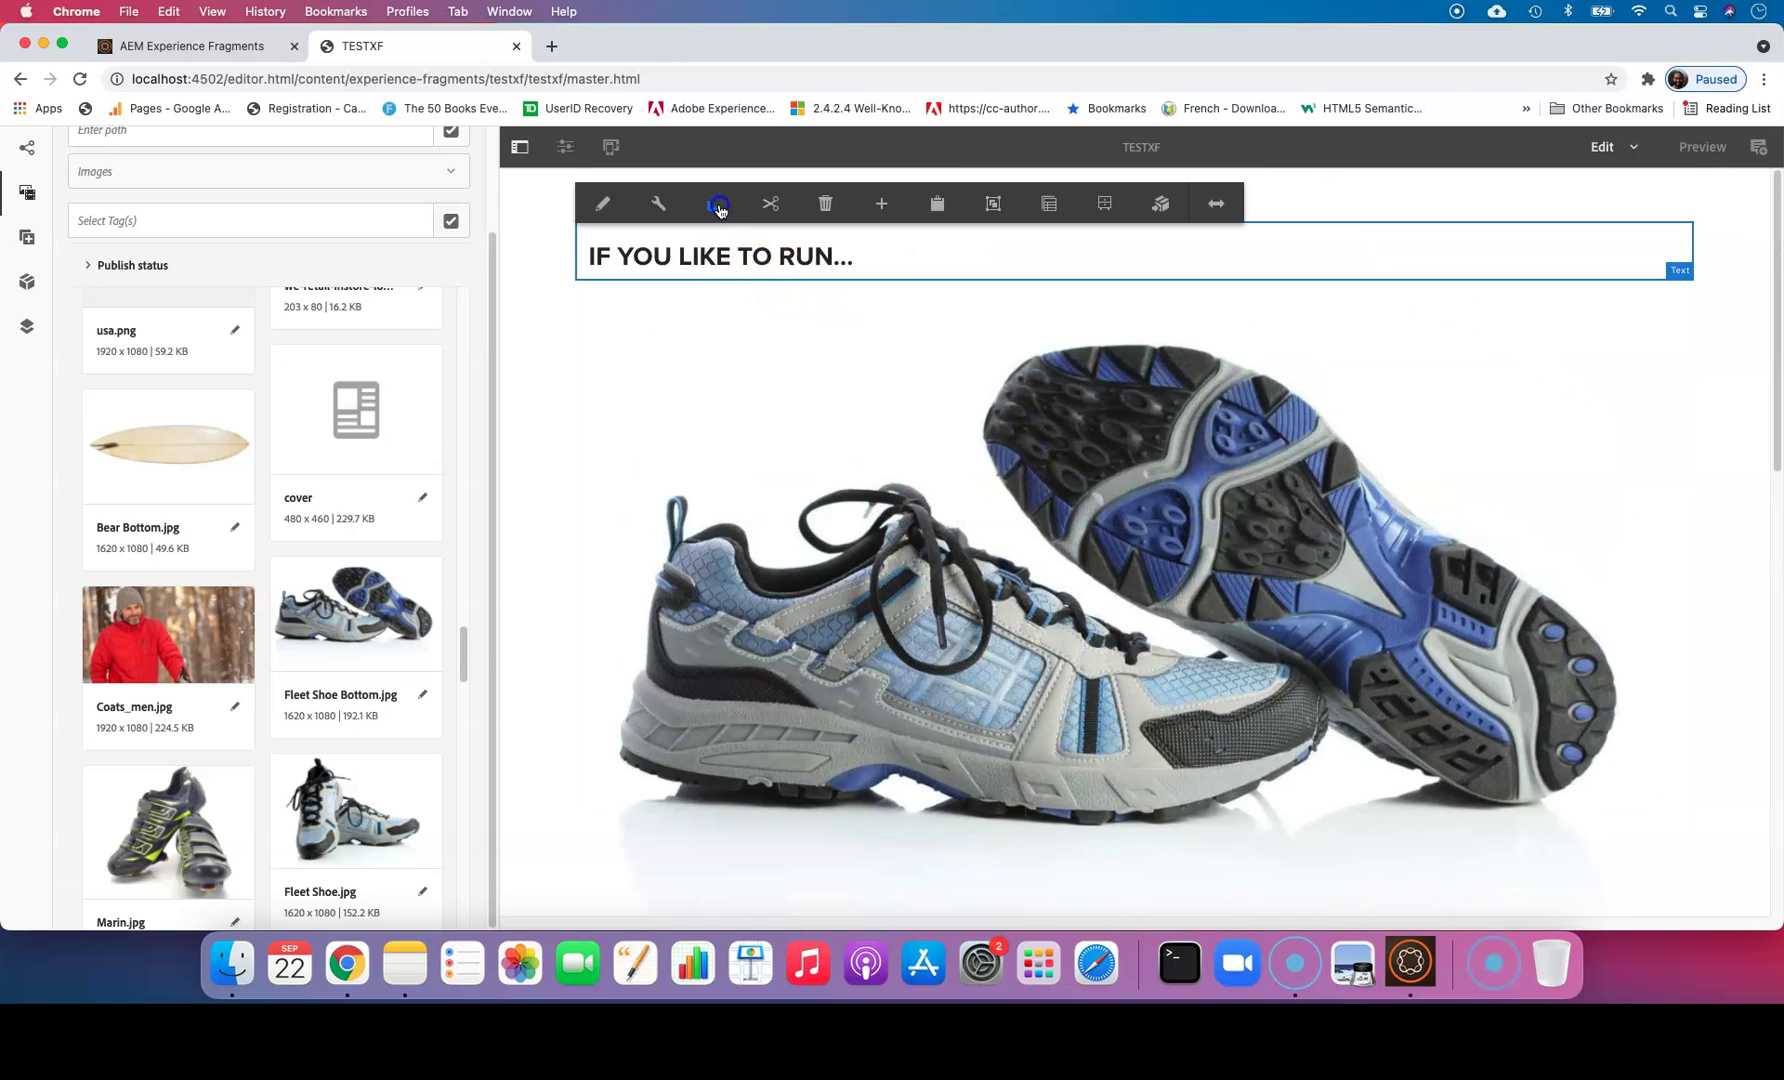
{"action": "scroll", "coordinate": [828, 406], "scroll_direction": "down", "scroll_amount": 8}
{"action": "scroll", "coordinate": [744, 442], "scroll_direction": "up", "scroll_amount": 4}
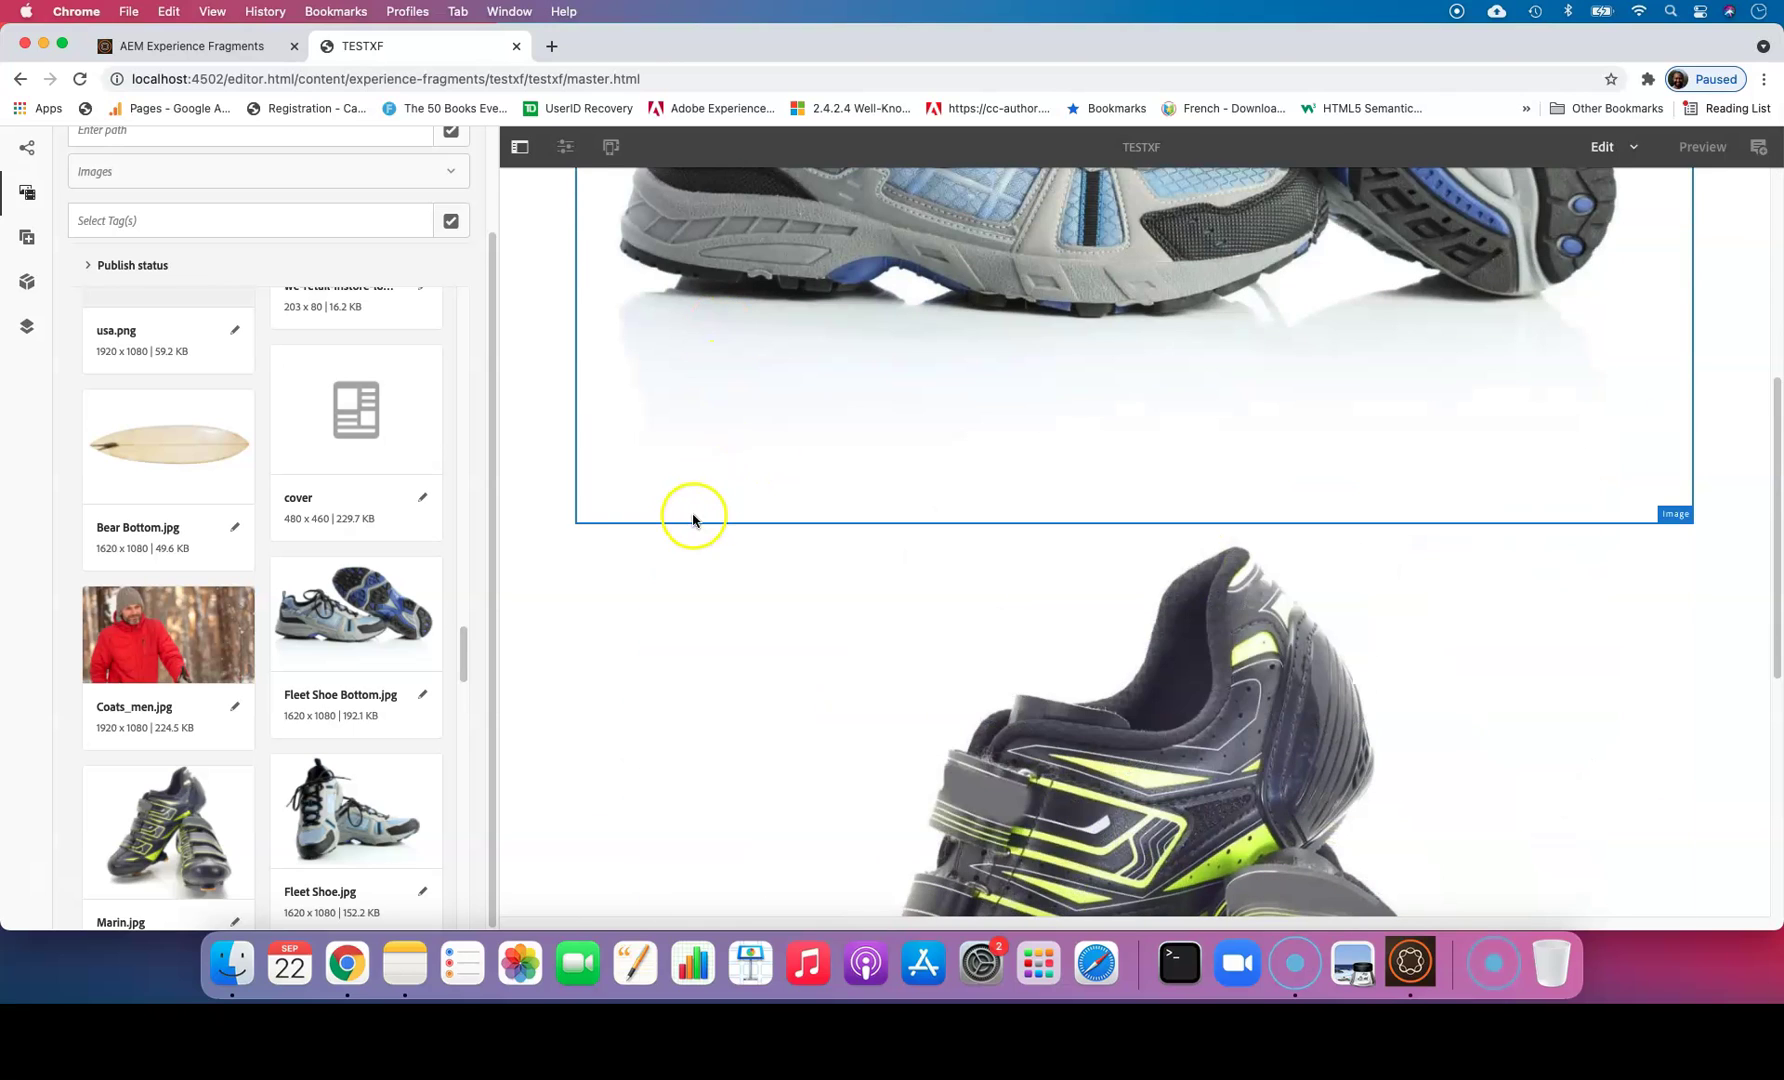
Select and copy the running shoe image component.
{"action": "left_click", "coordinate": [677, 545]}
{"action": "left_click", "coordinate": [708, 522]}
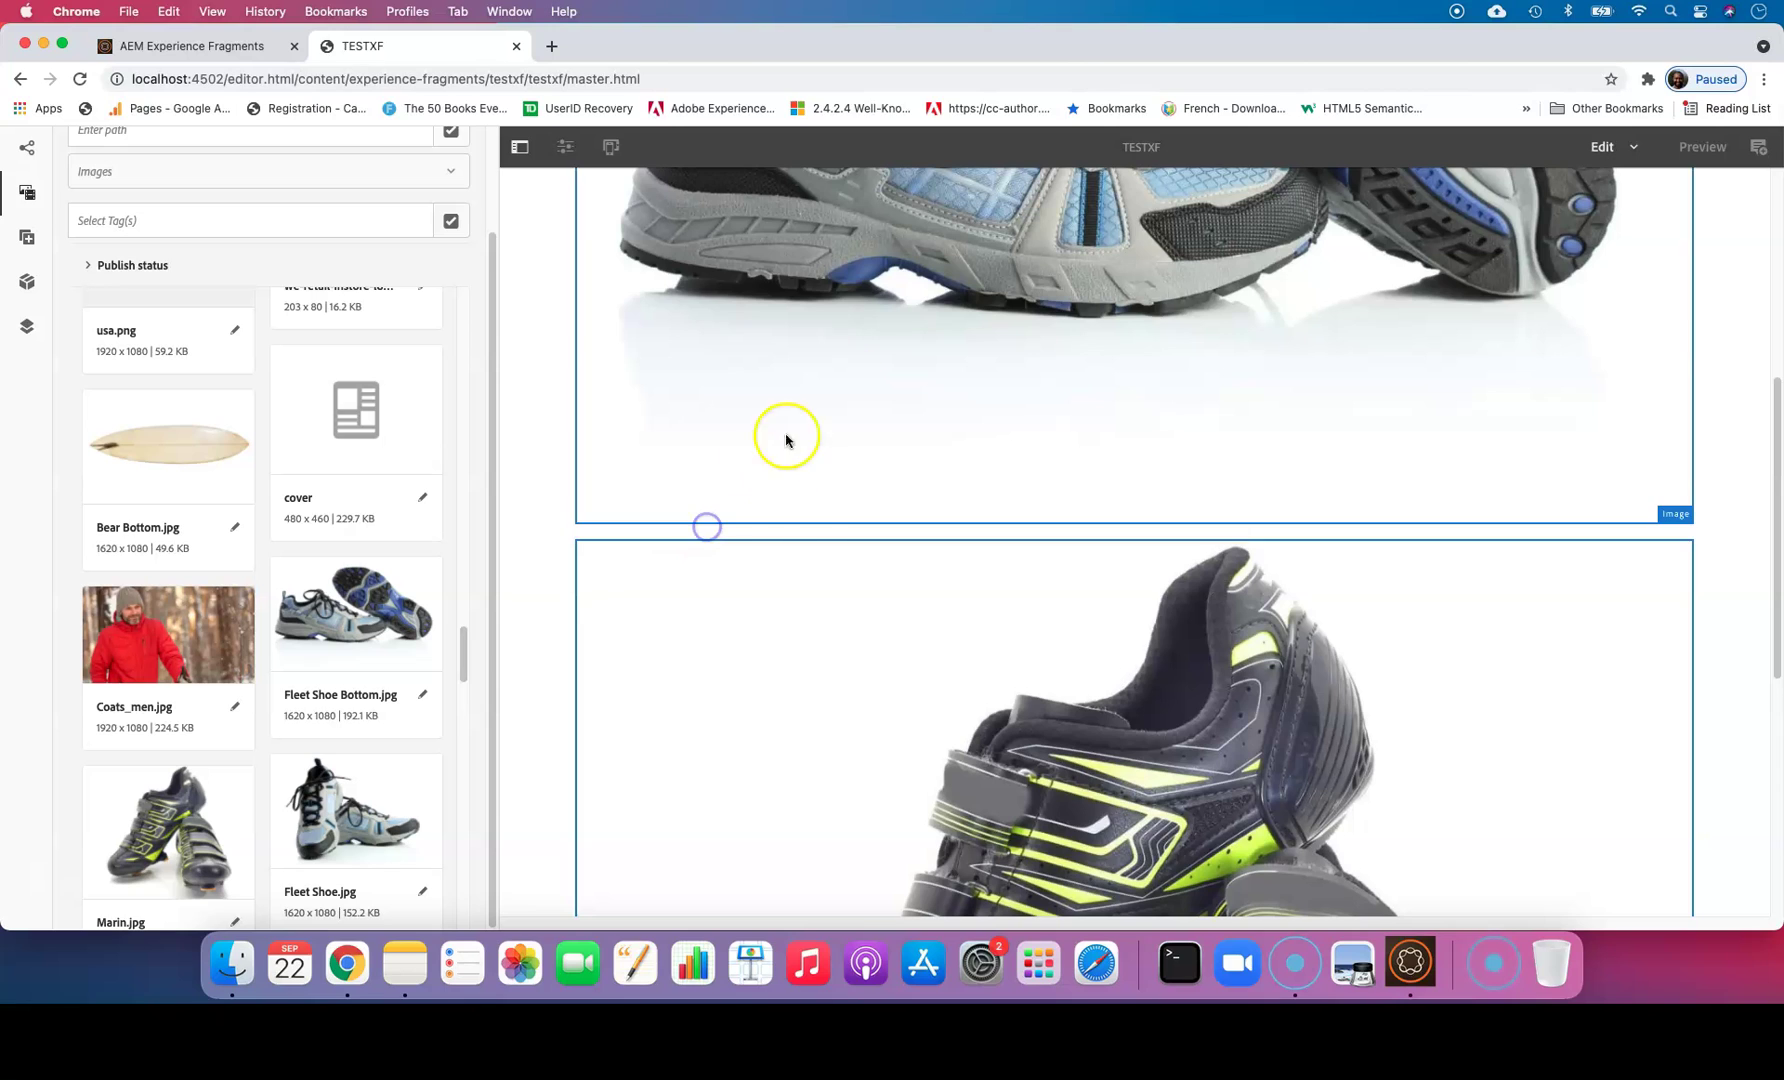
{"action": "left_click", "coordinate": [702, 496]}
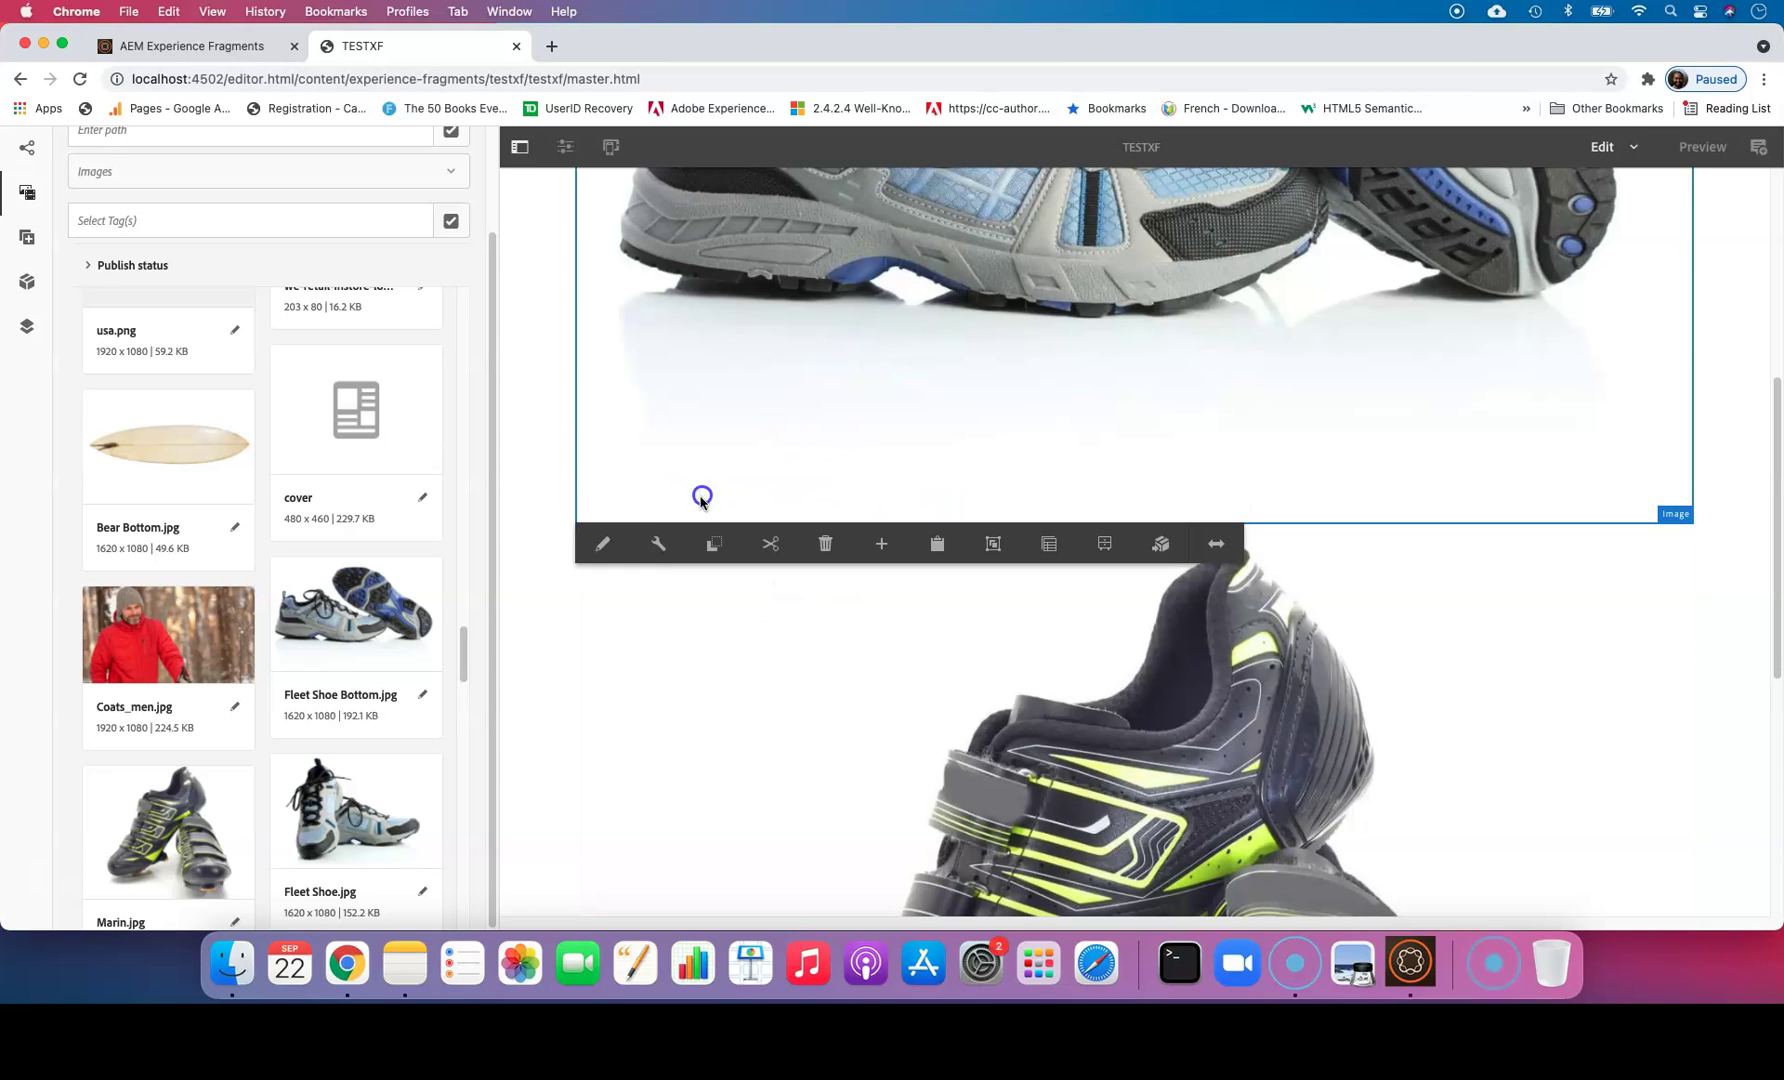
{"action": "left_click", "coordinate": [720, 545]}
Copy the heading, paste it after the running shoe image, and move it above the cycling shoe.
{"action": "scroll", "coordinate": [1134, 466], "scroll_direction": "up", "scroll_amount": 5}
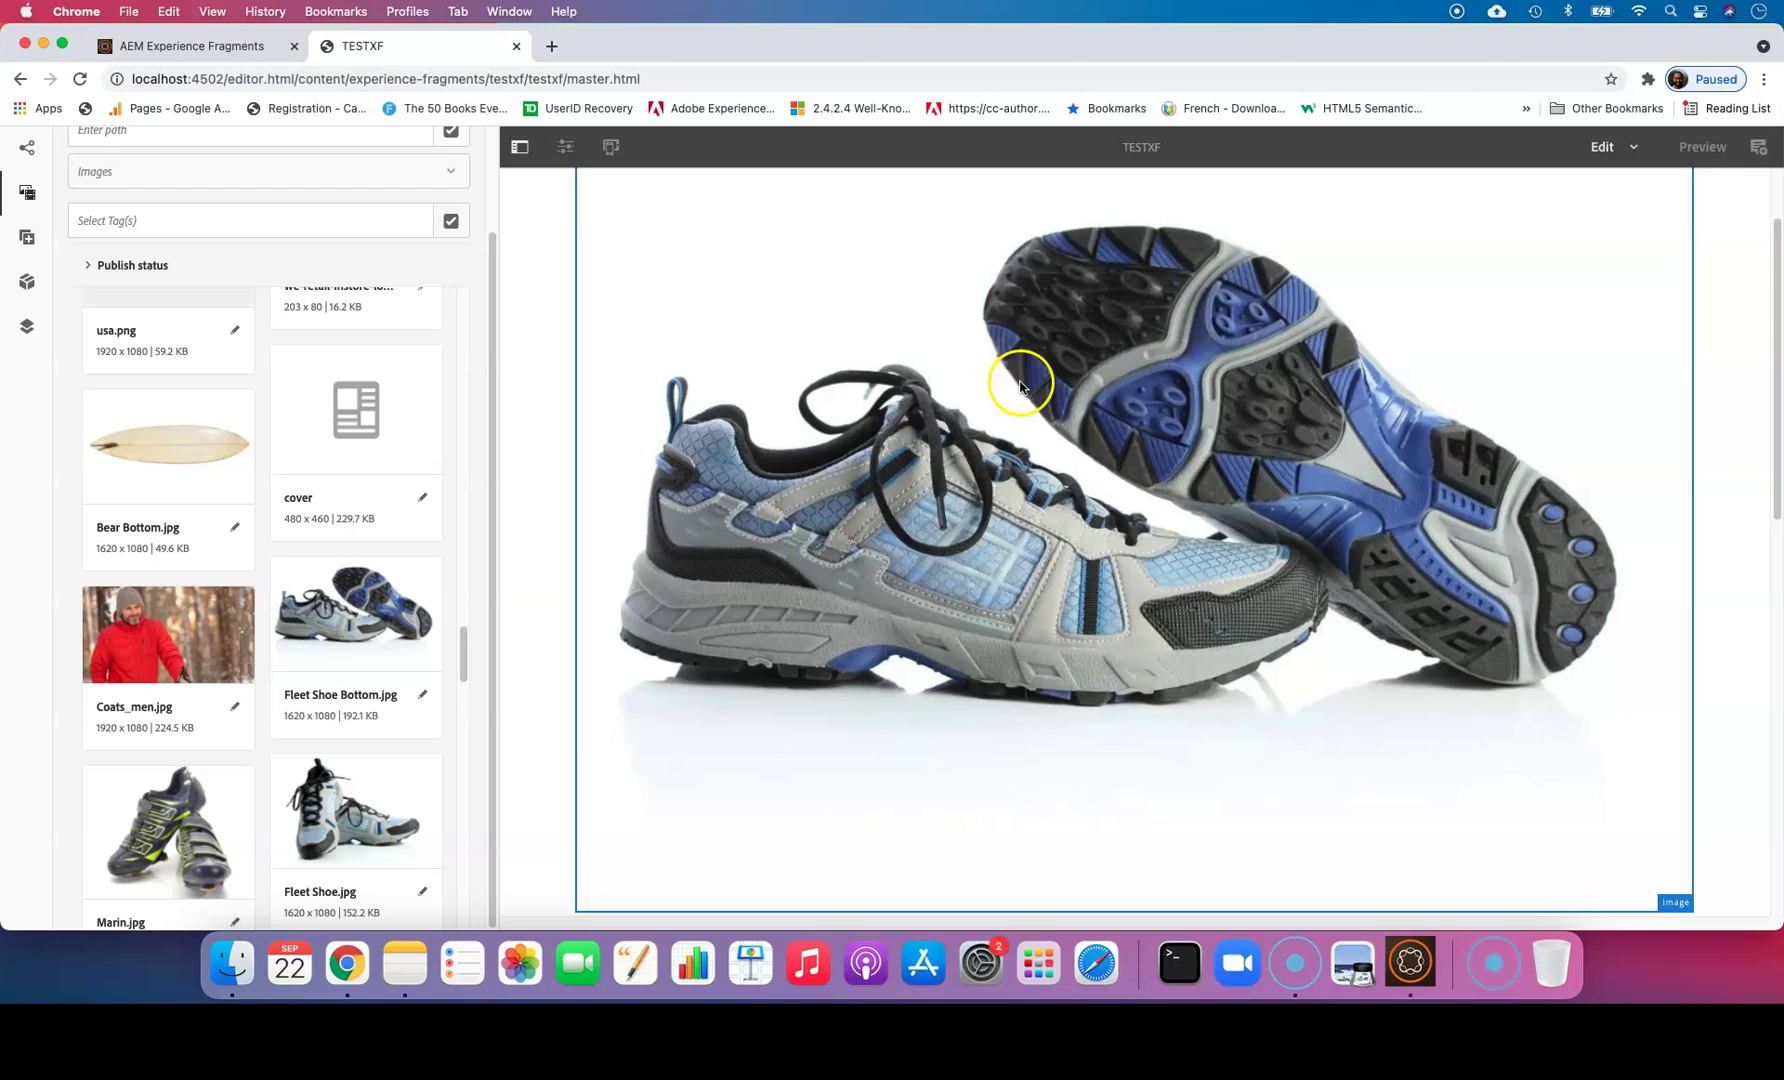
{"action": "left_click", "coordinate": [860, 232]}
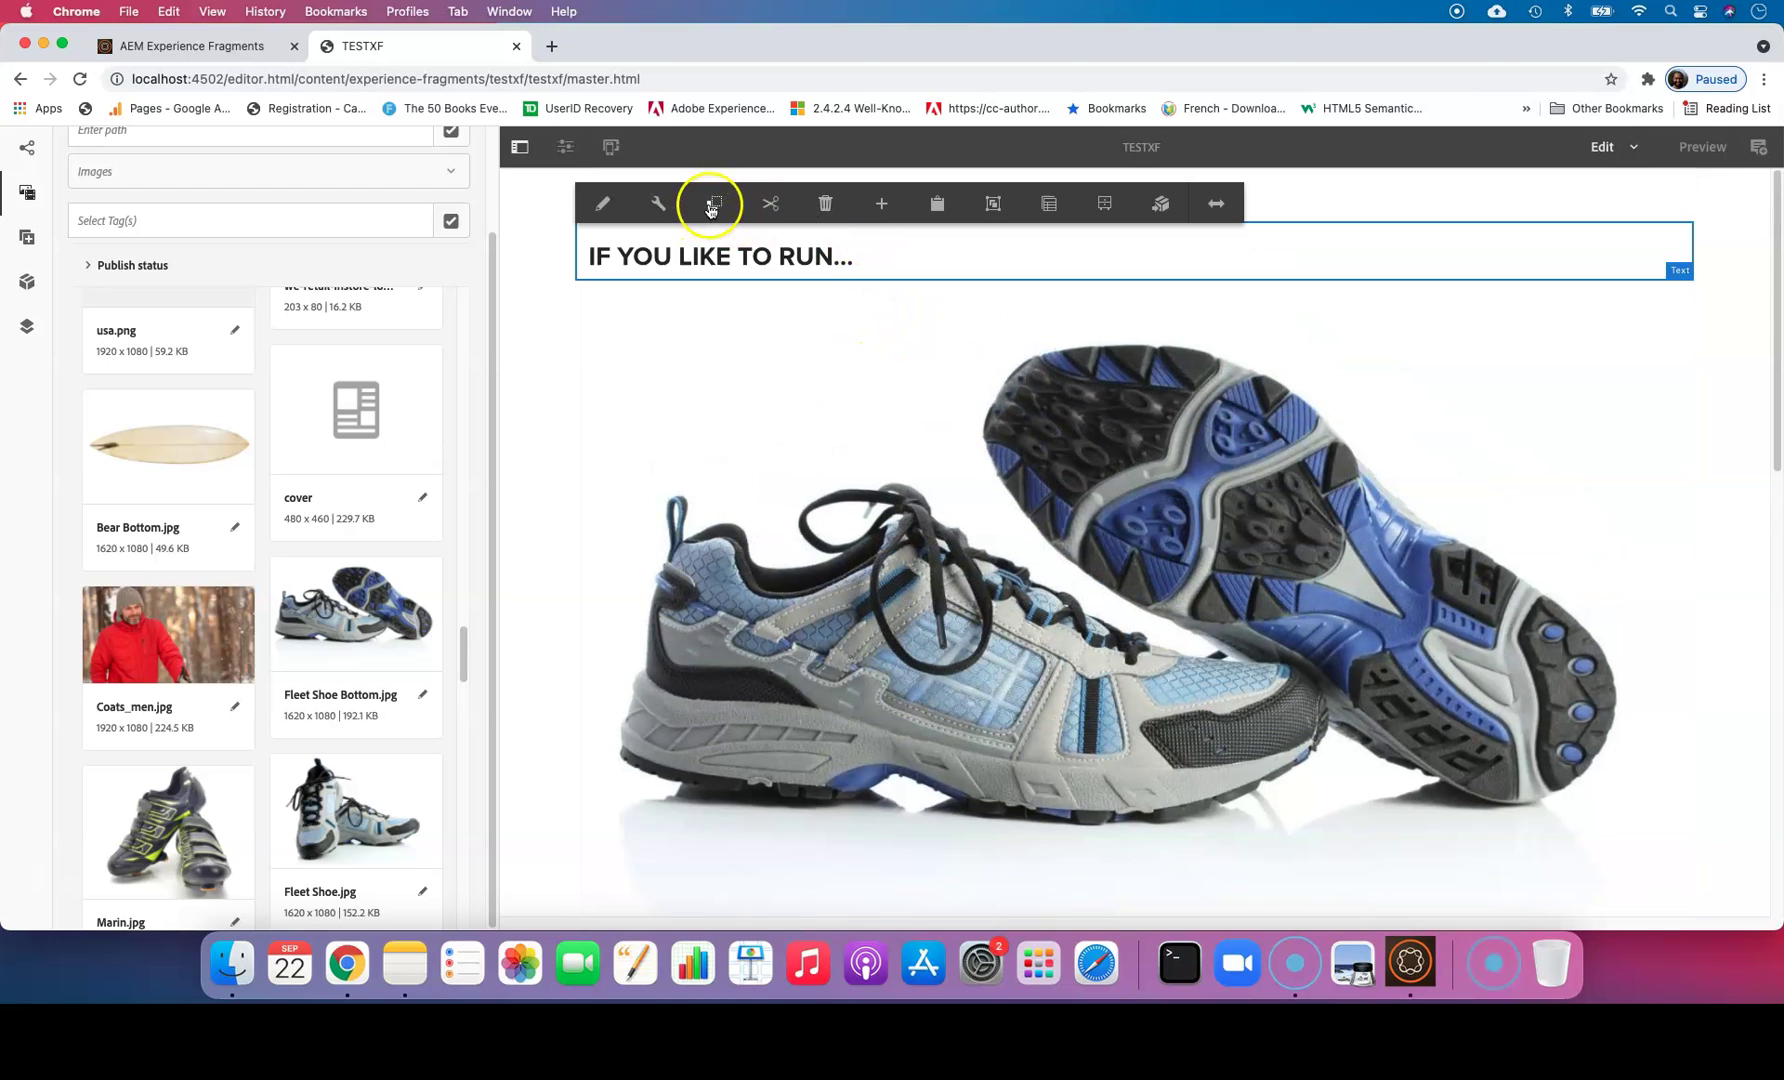
{"action": "left_click", "coordinate": [710, 207]}
{"action": "scroll", "coordinate": [900, 660], "scroll_direction": "down", "scroll_amount": 5}
{"action": "left_click", "coordinate": [826, 492]}
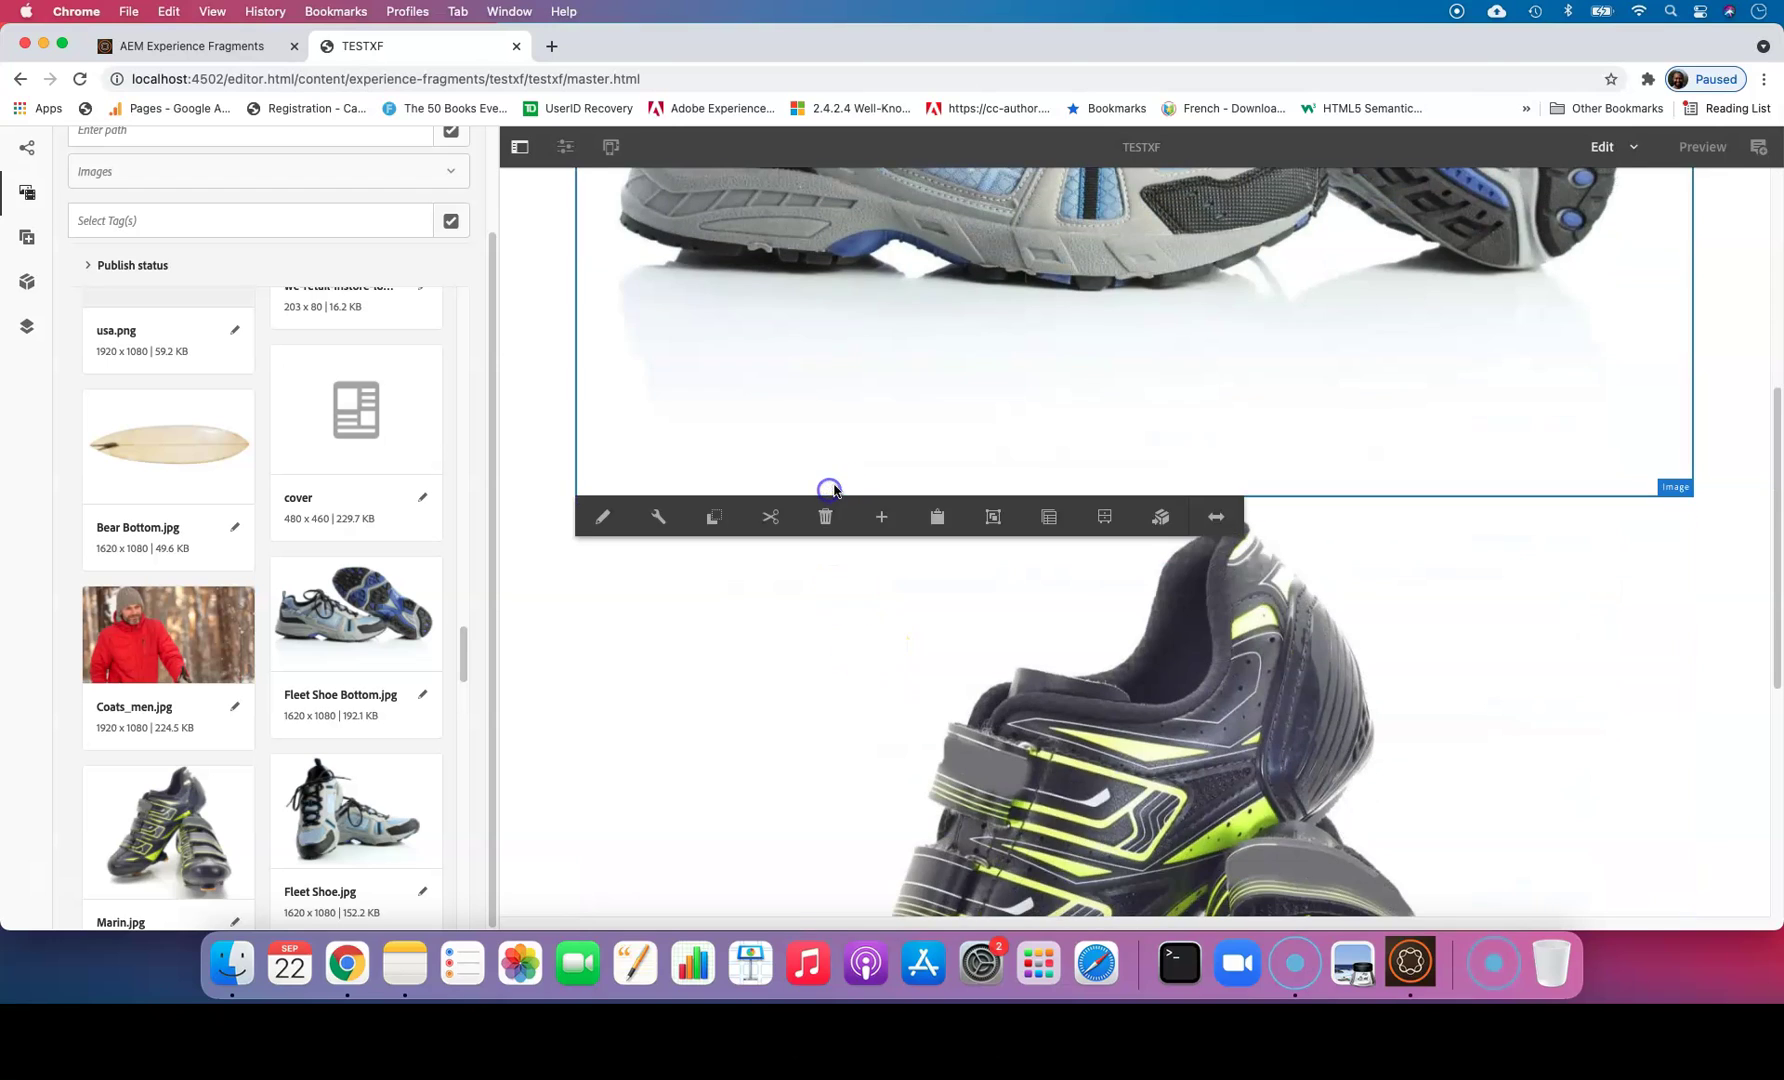
{"action": "left_click", "coordinate": [939, 518]}
{"action": "scroll", "coordinate": [790, 560], "scroll_direction": "up", "scroll_amount": 5}
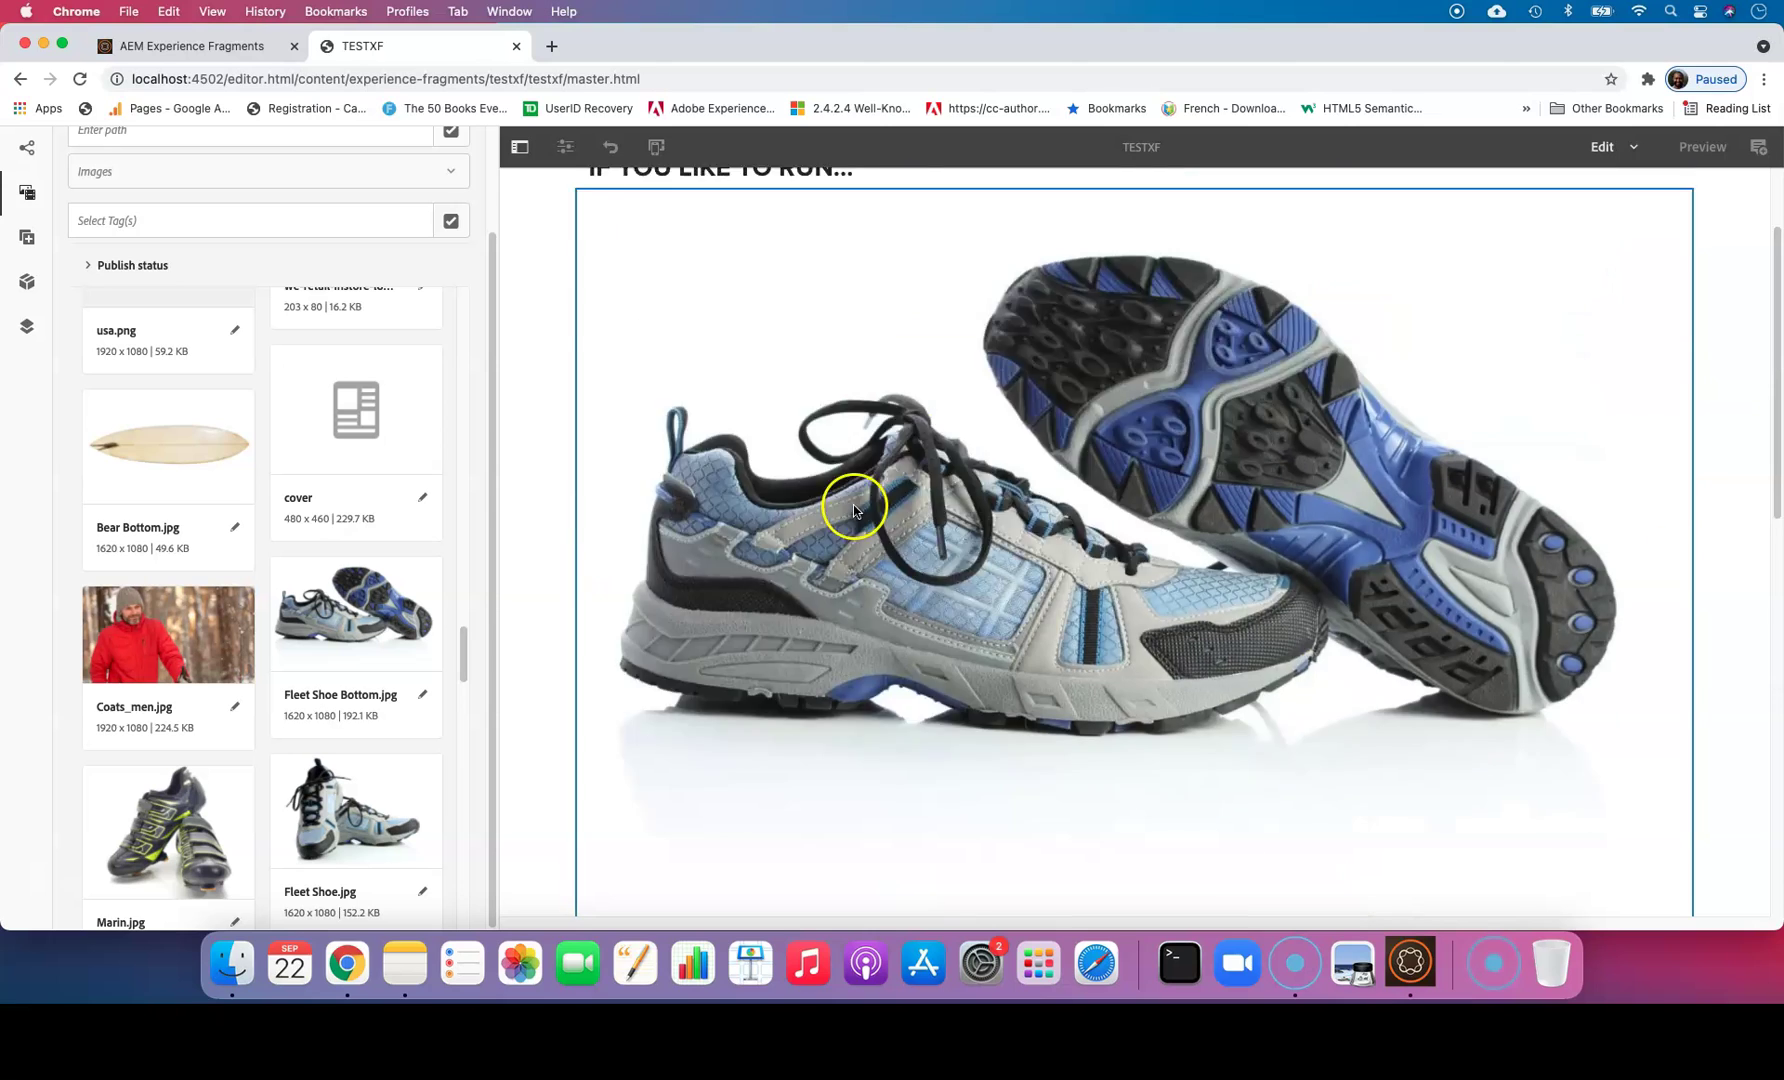
{"action": "left_click_drag", "start_coordinate": [785, 300], "coordinate": [901, 688]}
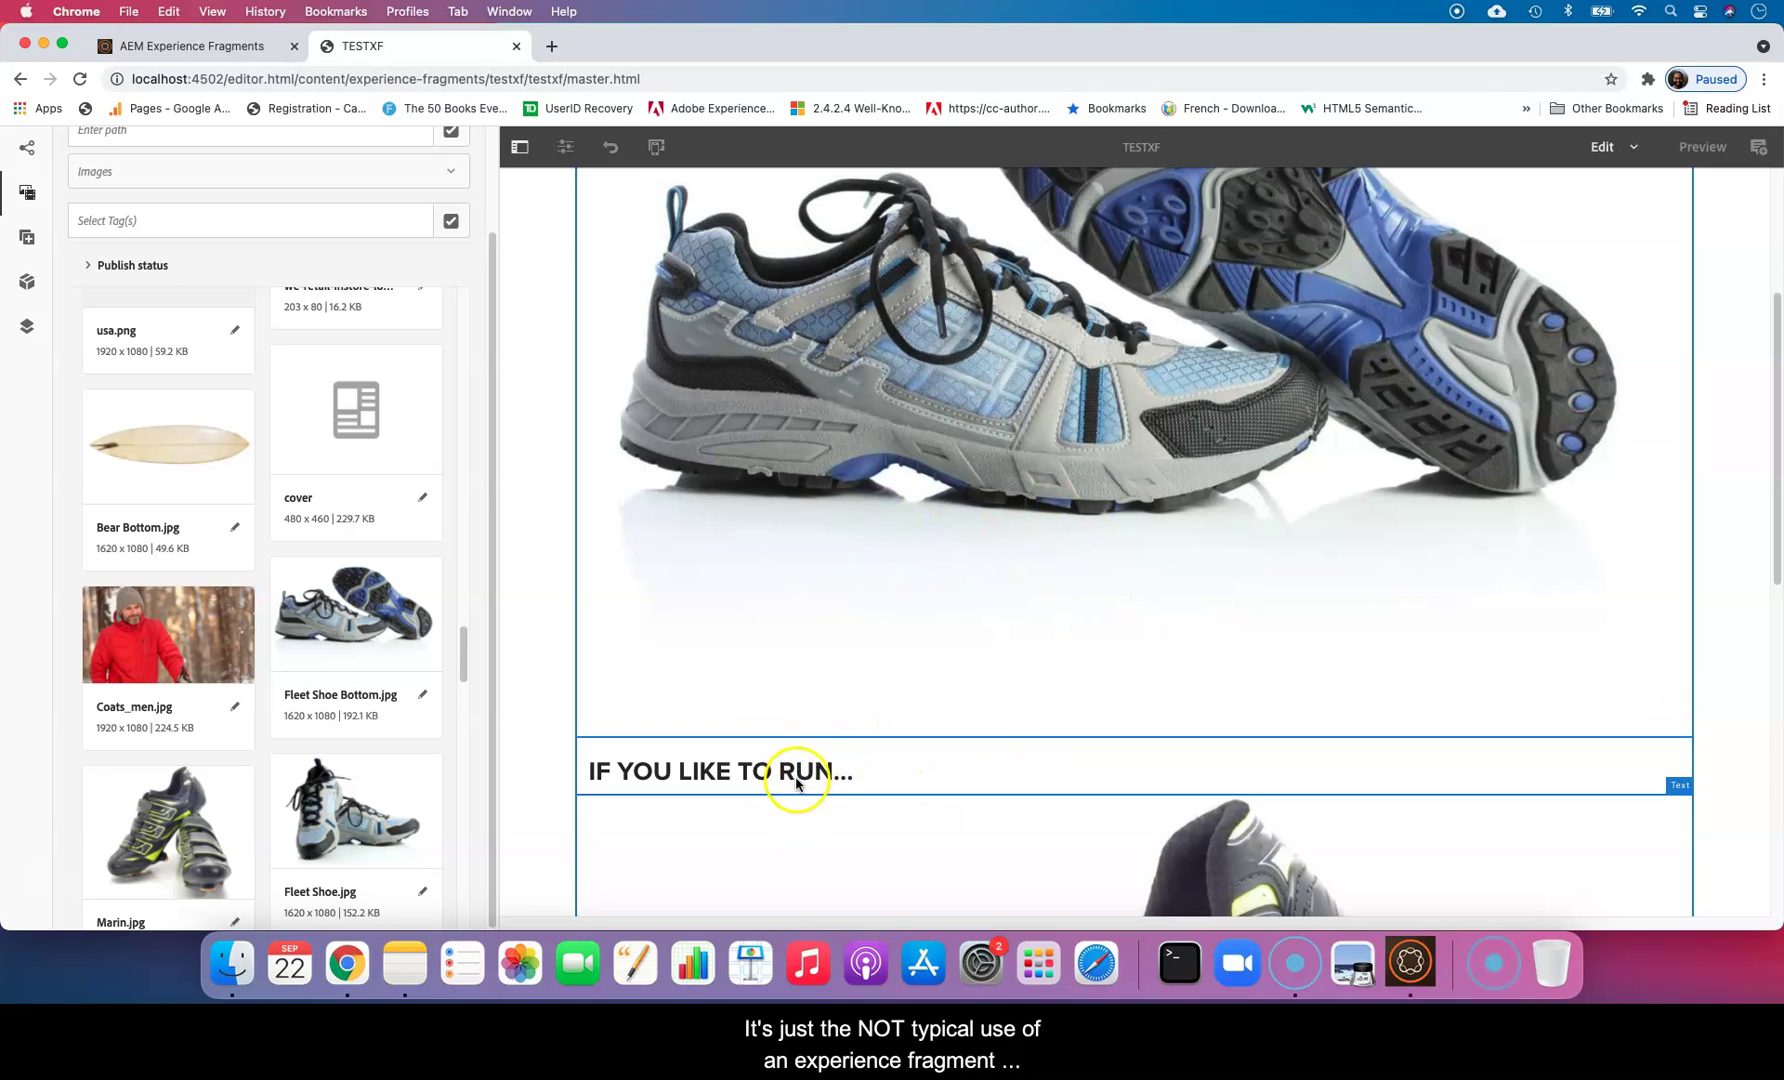
Preview the TESTXF fragment, then close its editor.
{"action": "scroll", "coordinate": [1300, 500], "scroll_direction": "up", "scroll_amount": 4}
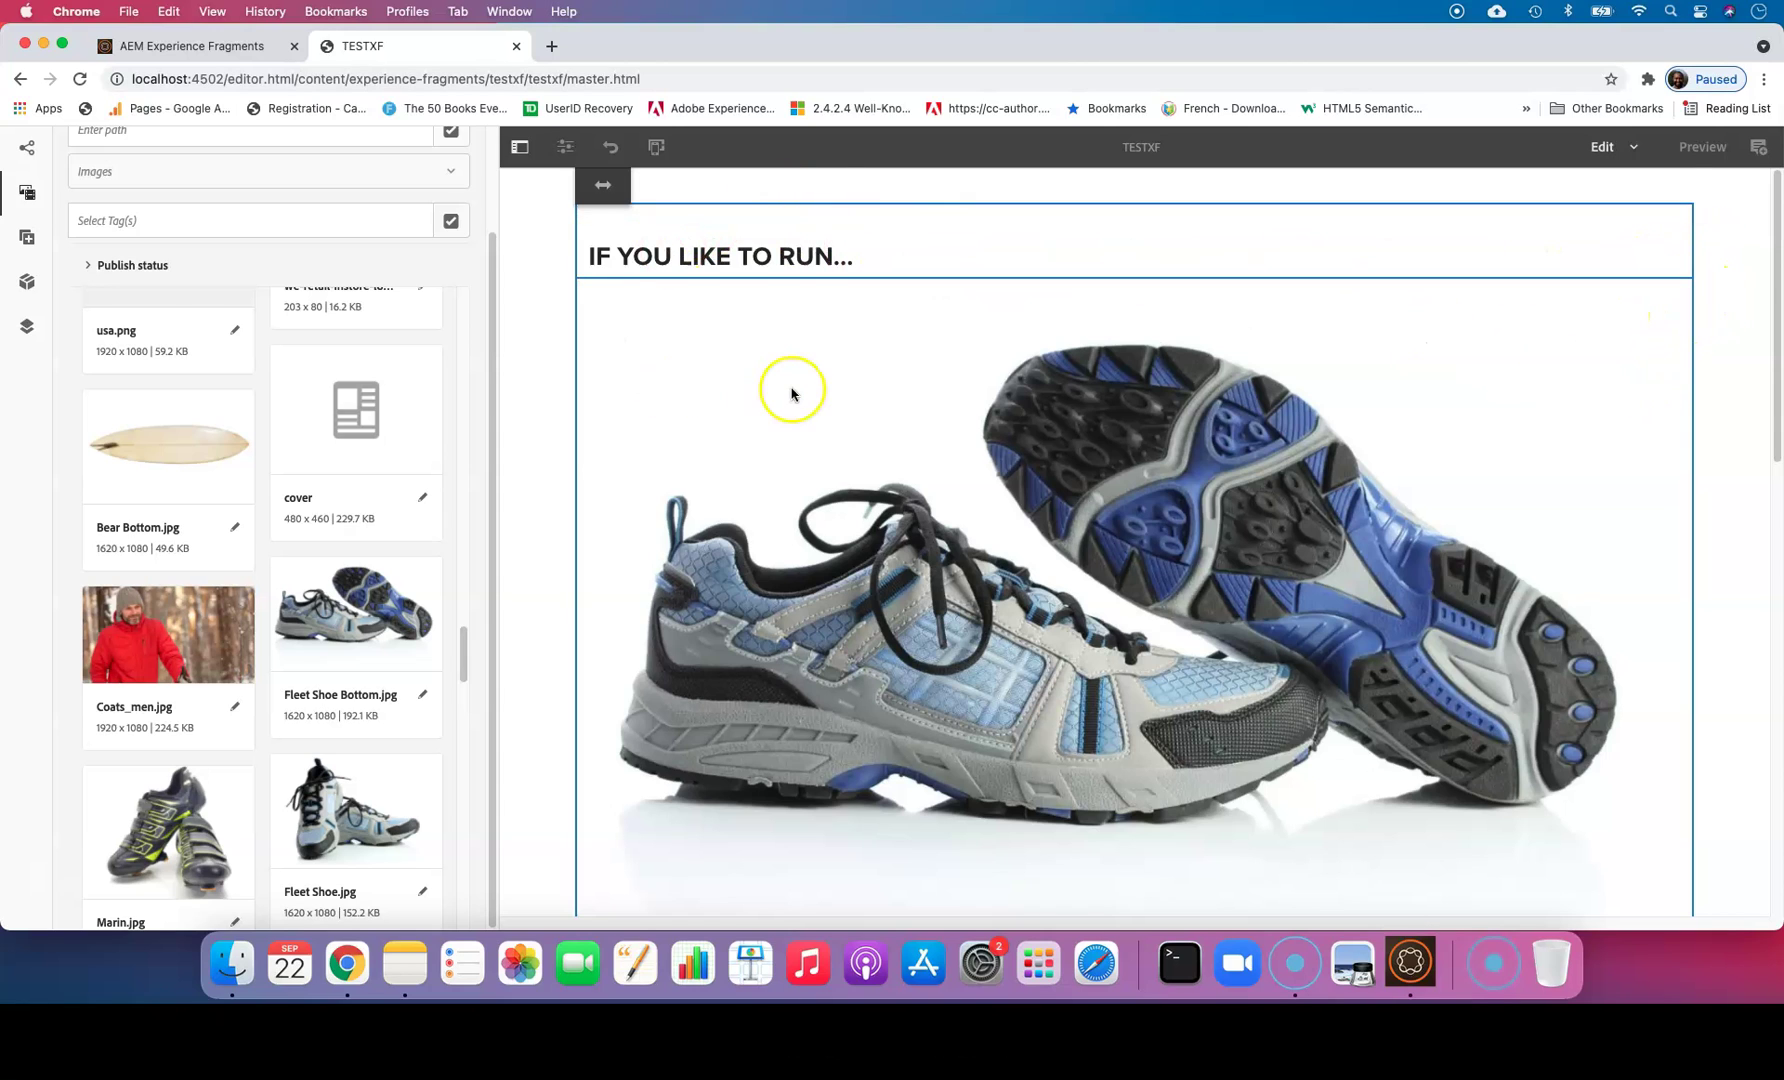
{"action": "scroll", "coordinate": [796, 392], "scroll_direction": "down", "scroll_amount": 5}
{"action": "left_click", "coordinate": [757, 451]}
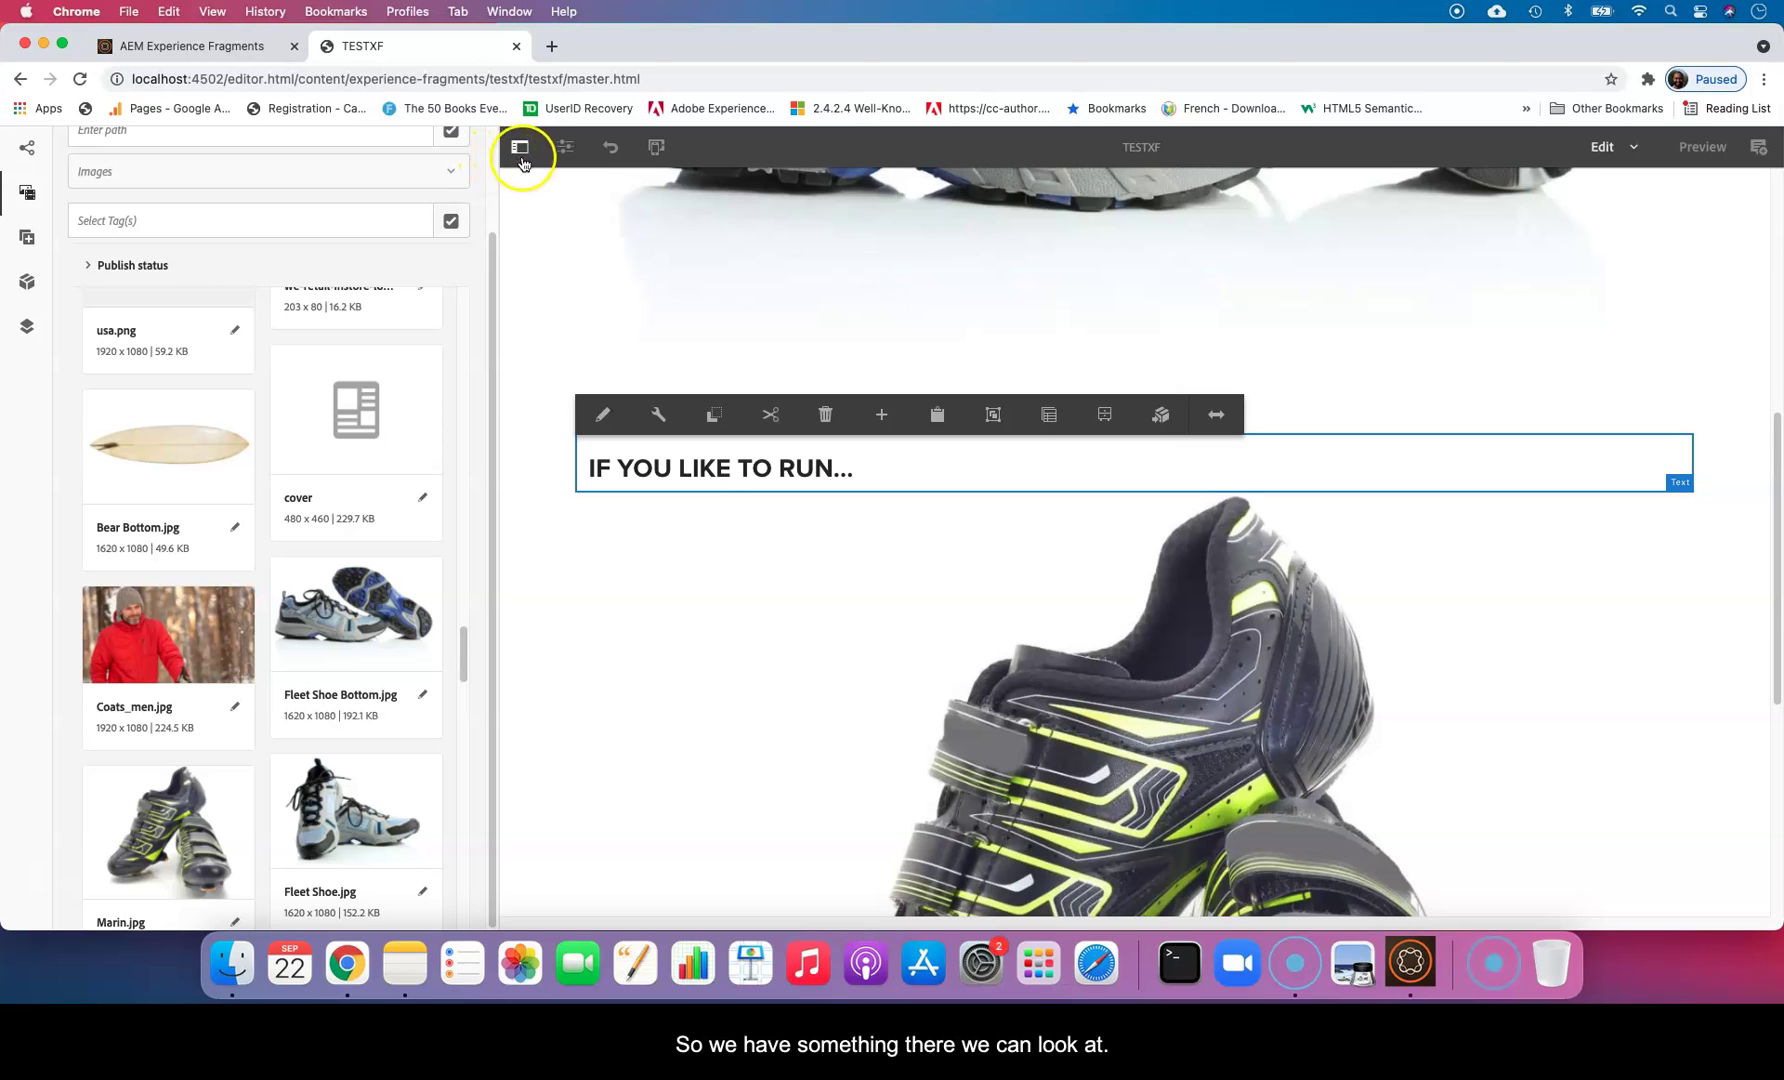
{"action": "left_click", "coordinate": [1702, 147]}
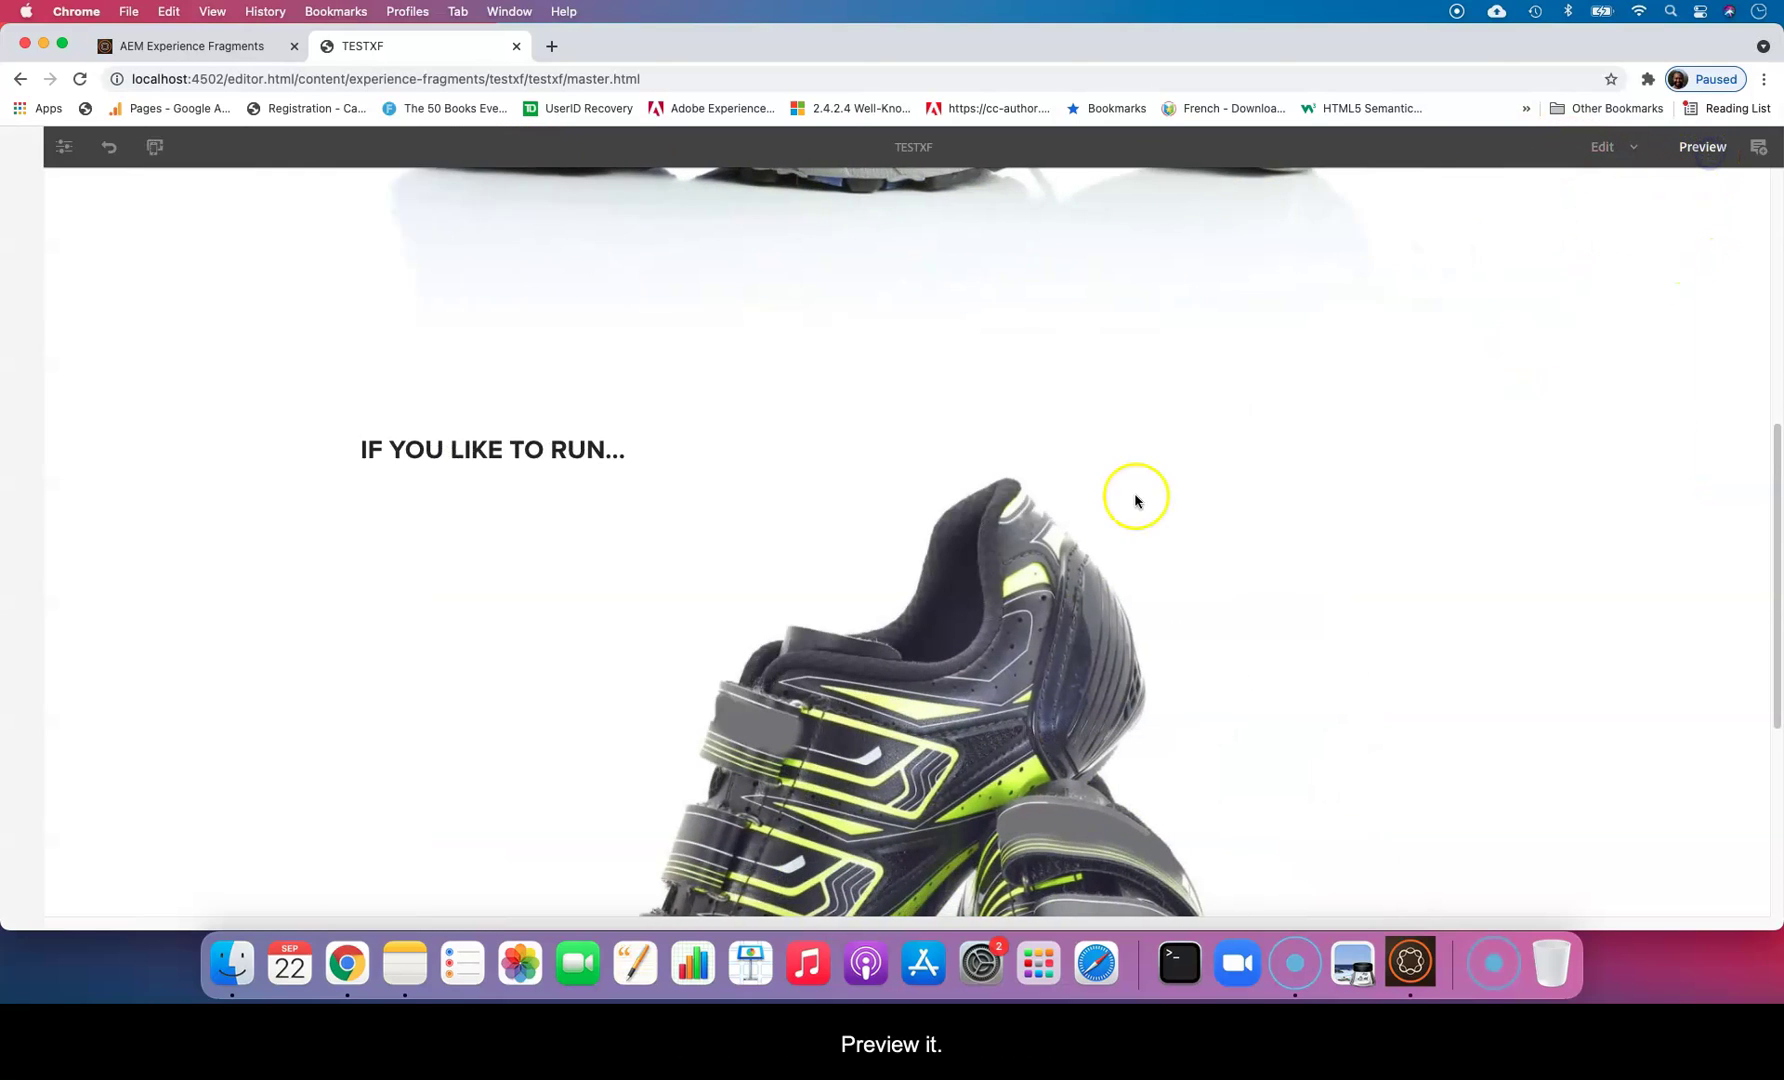
{"action": "scroll", "coordinate": [890, 607], "scroll_direction": "down", "scroll_amount": 5}
{"action": "scroll", "coordinate": [965, 590], "scroll_direction": "up", "scroll_amount": 5}
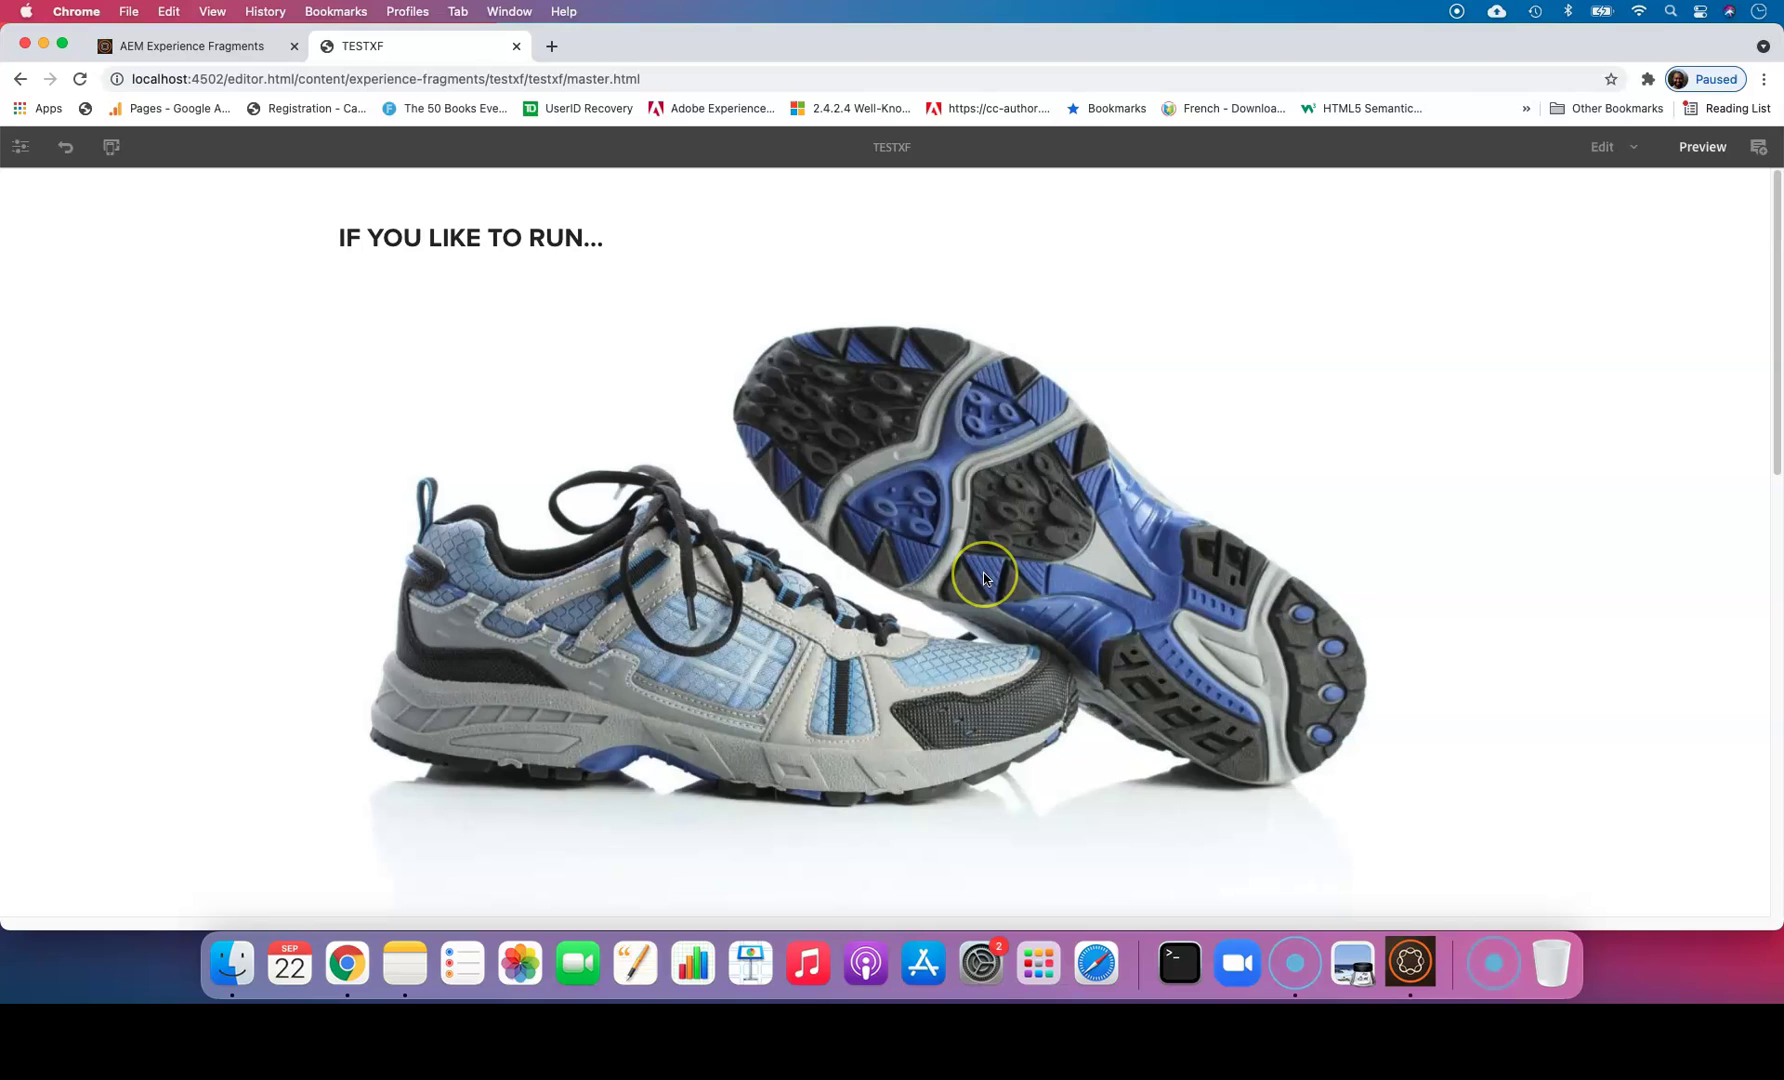
{"action": "scroll", "coordinate": [983, 571], "scroll_direction": "down", "scroll_amount": 5}
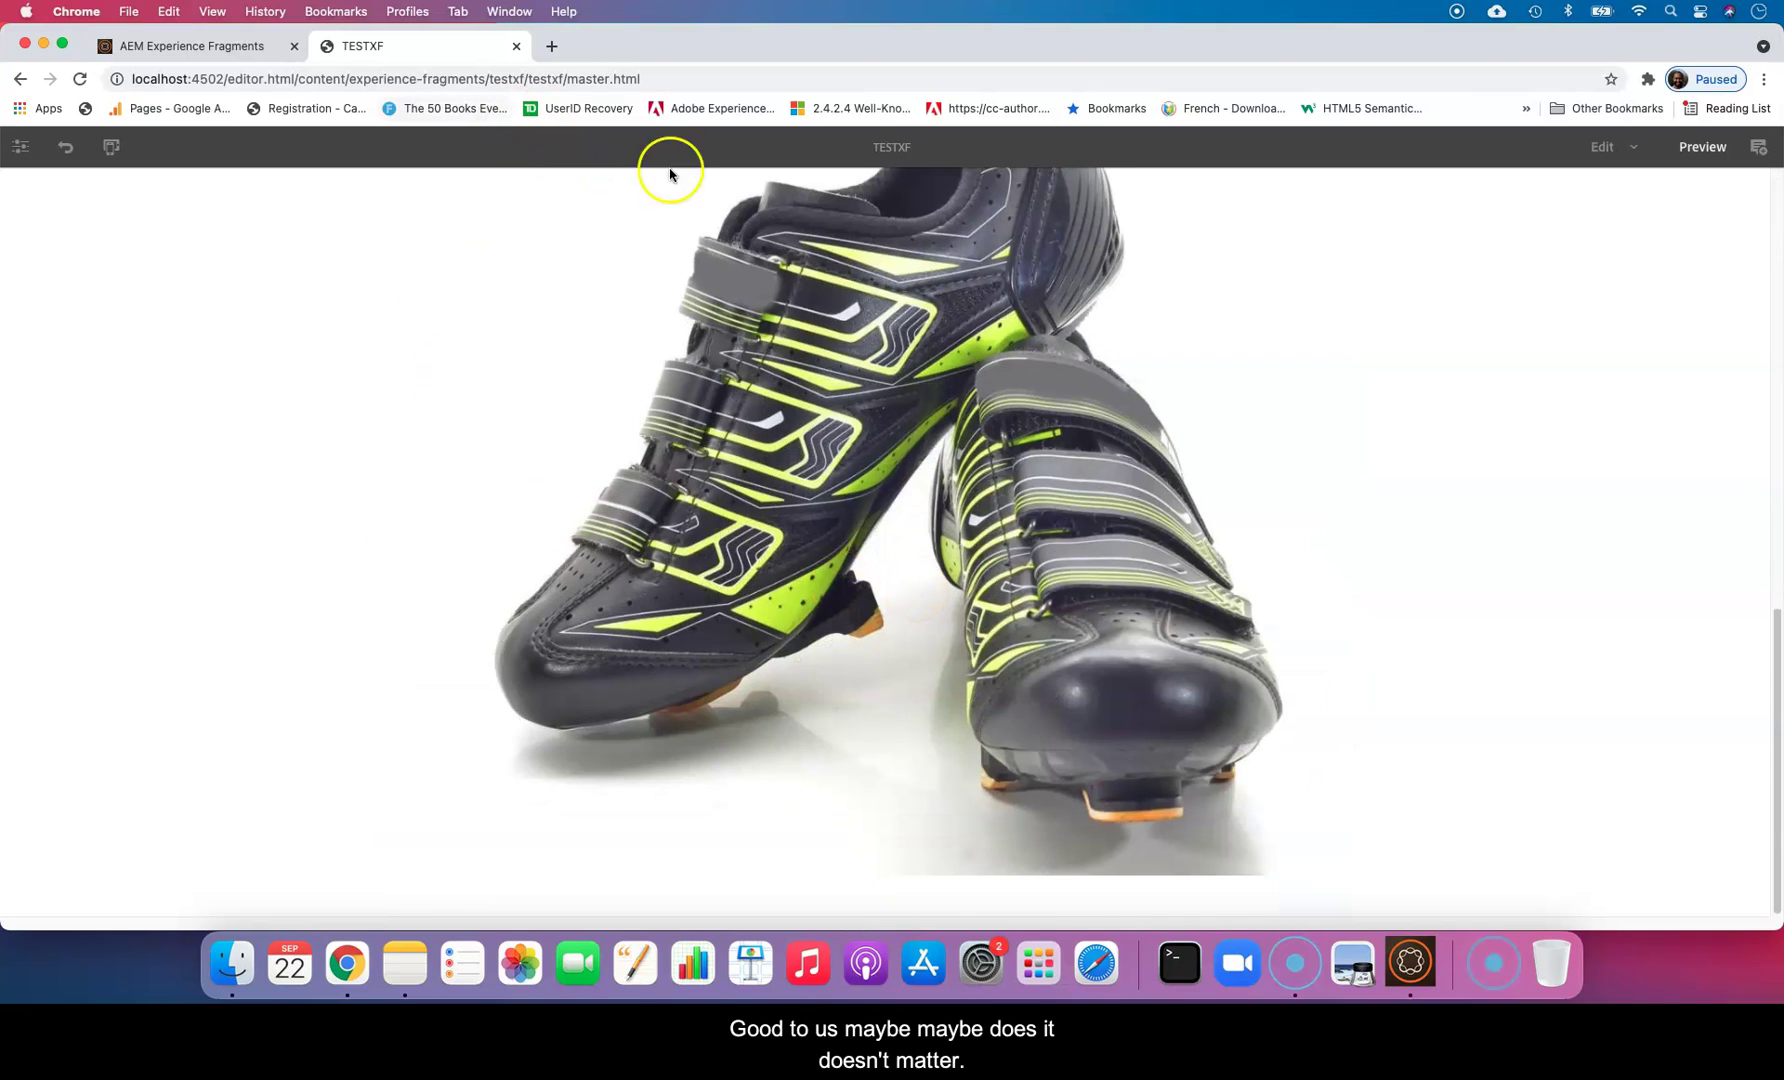
{"action": "left_click", "coordinate": [516, 47]}
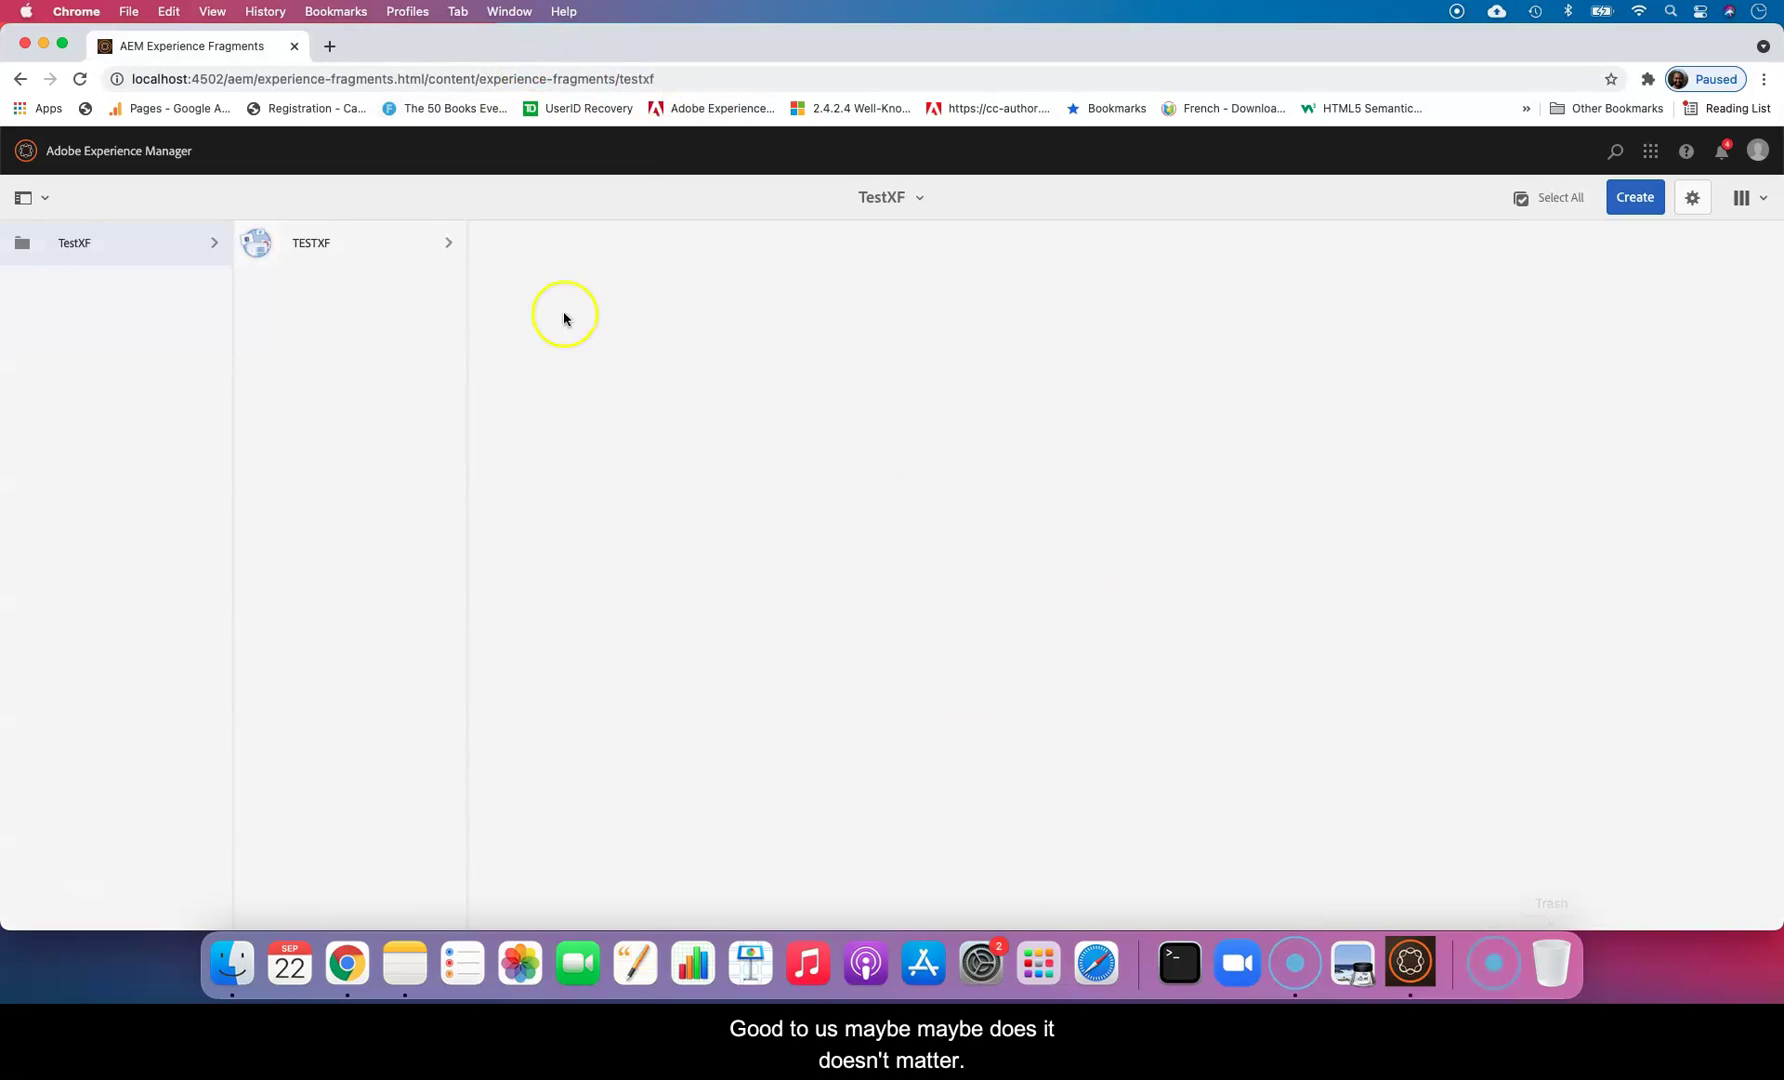
Navigate Sites to We.Retail > United States > English > Men and open the test page.
{"action": "left_click", "coordinate": [450, 244]}
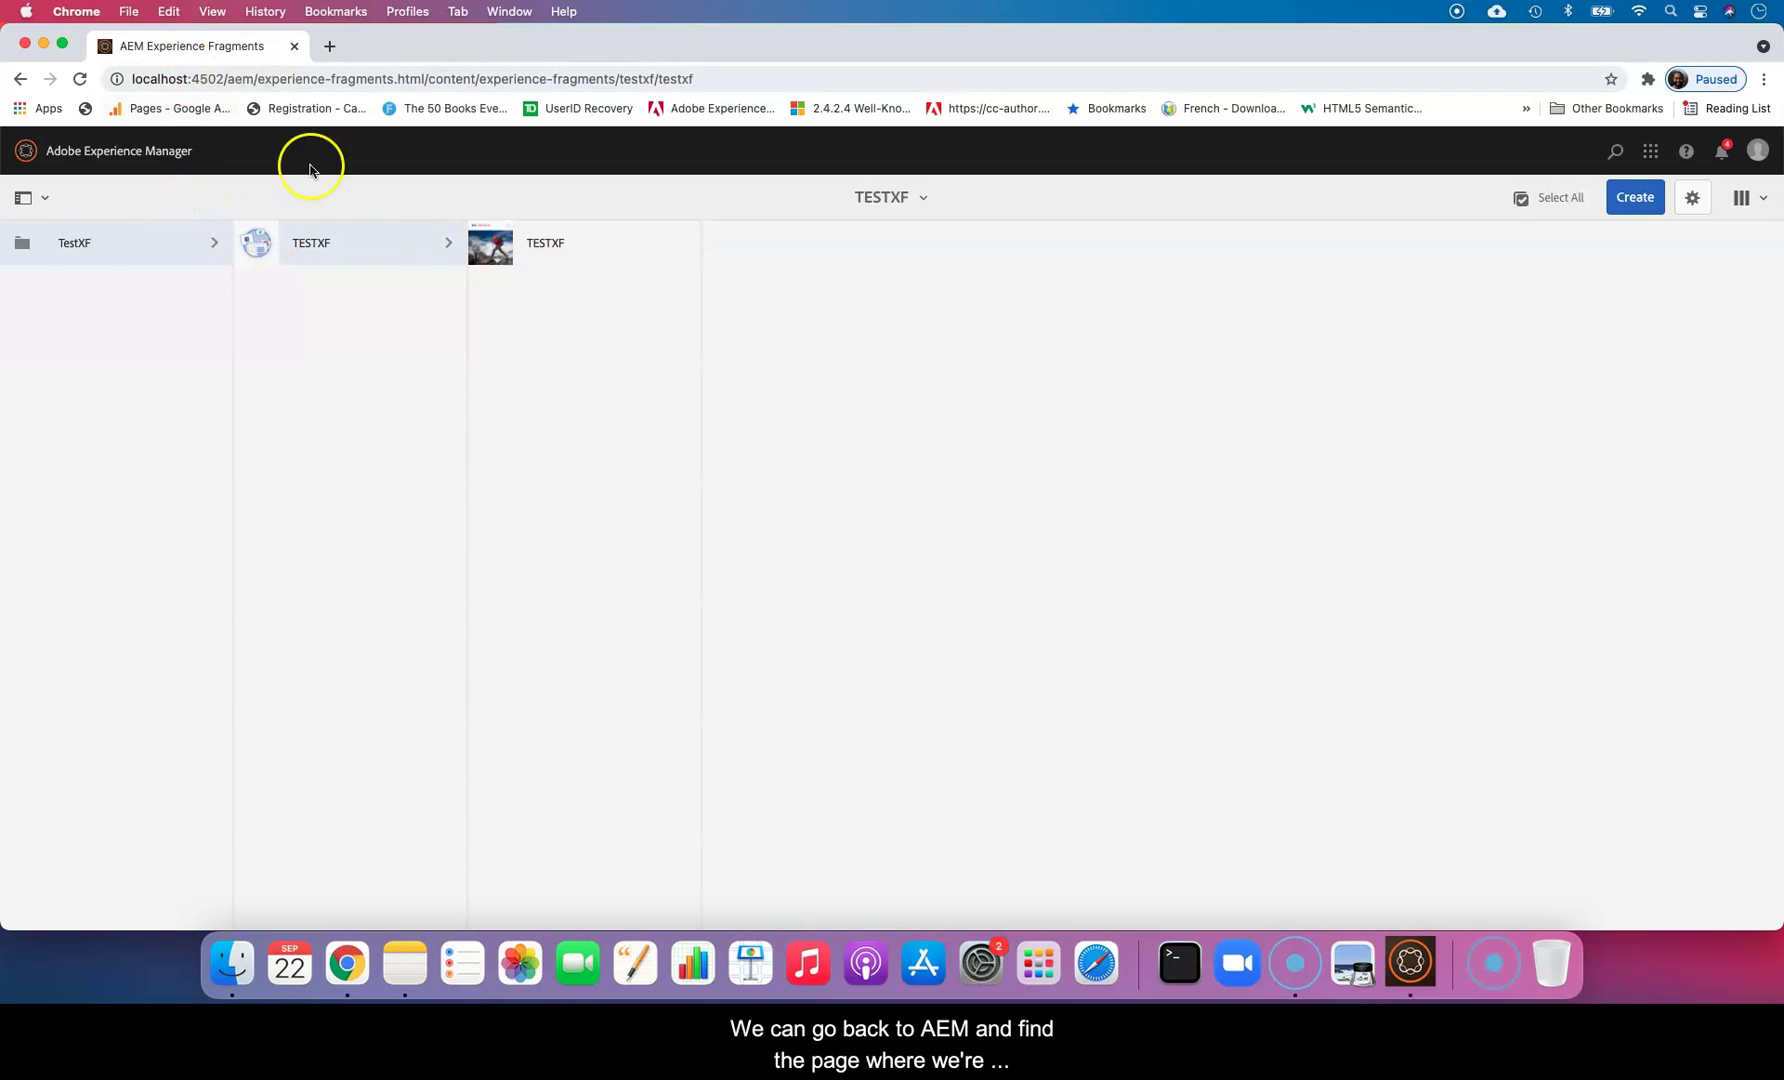
{"action": "left_click", "coordinate": [170, 151]}
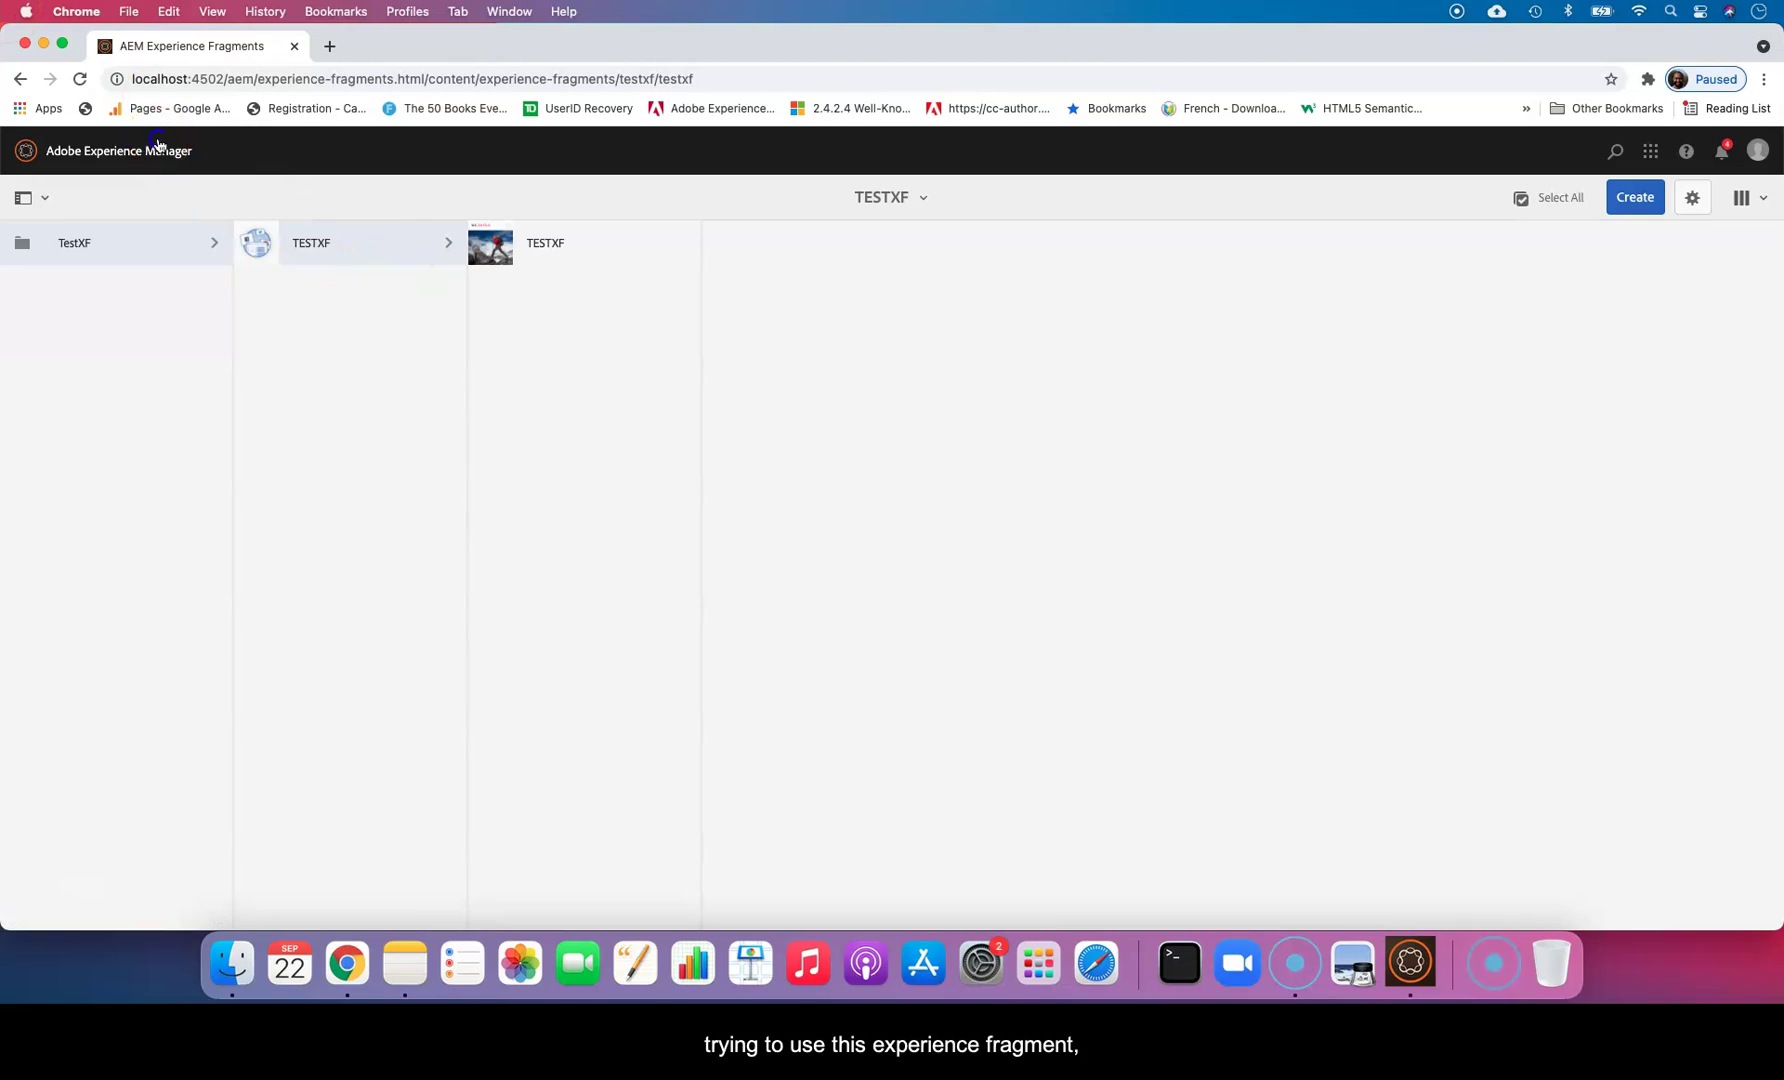
{"action": "left_click", "coordinate": [725, 365]}
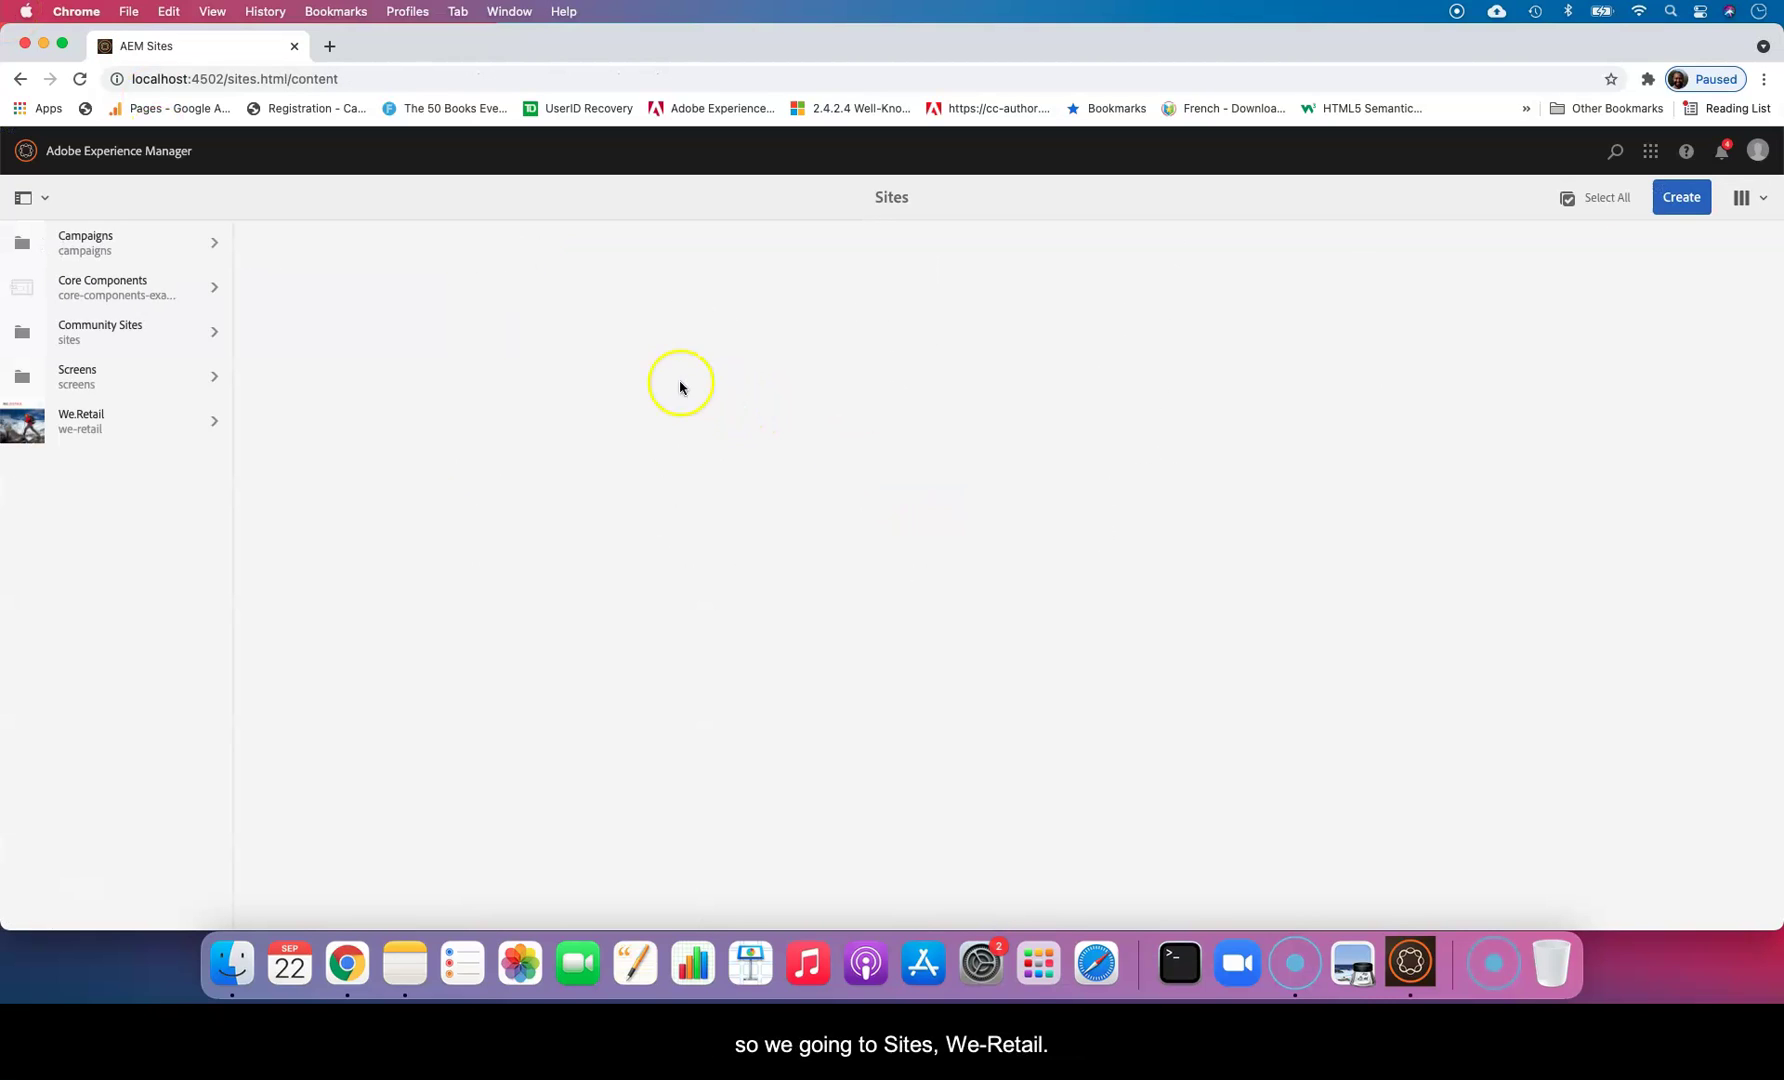
{"action": "left_click", "coordinate": [187, 416]}
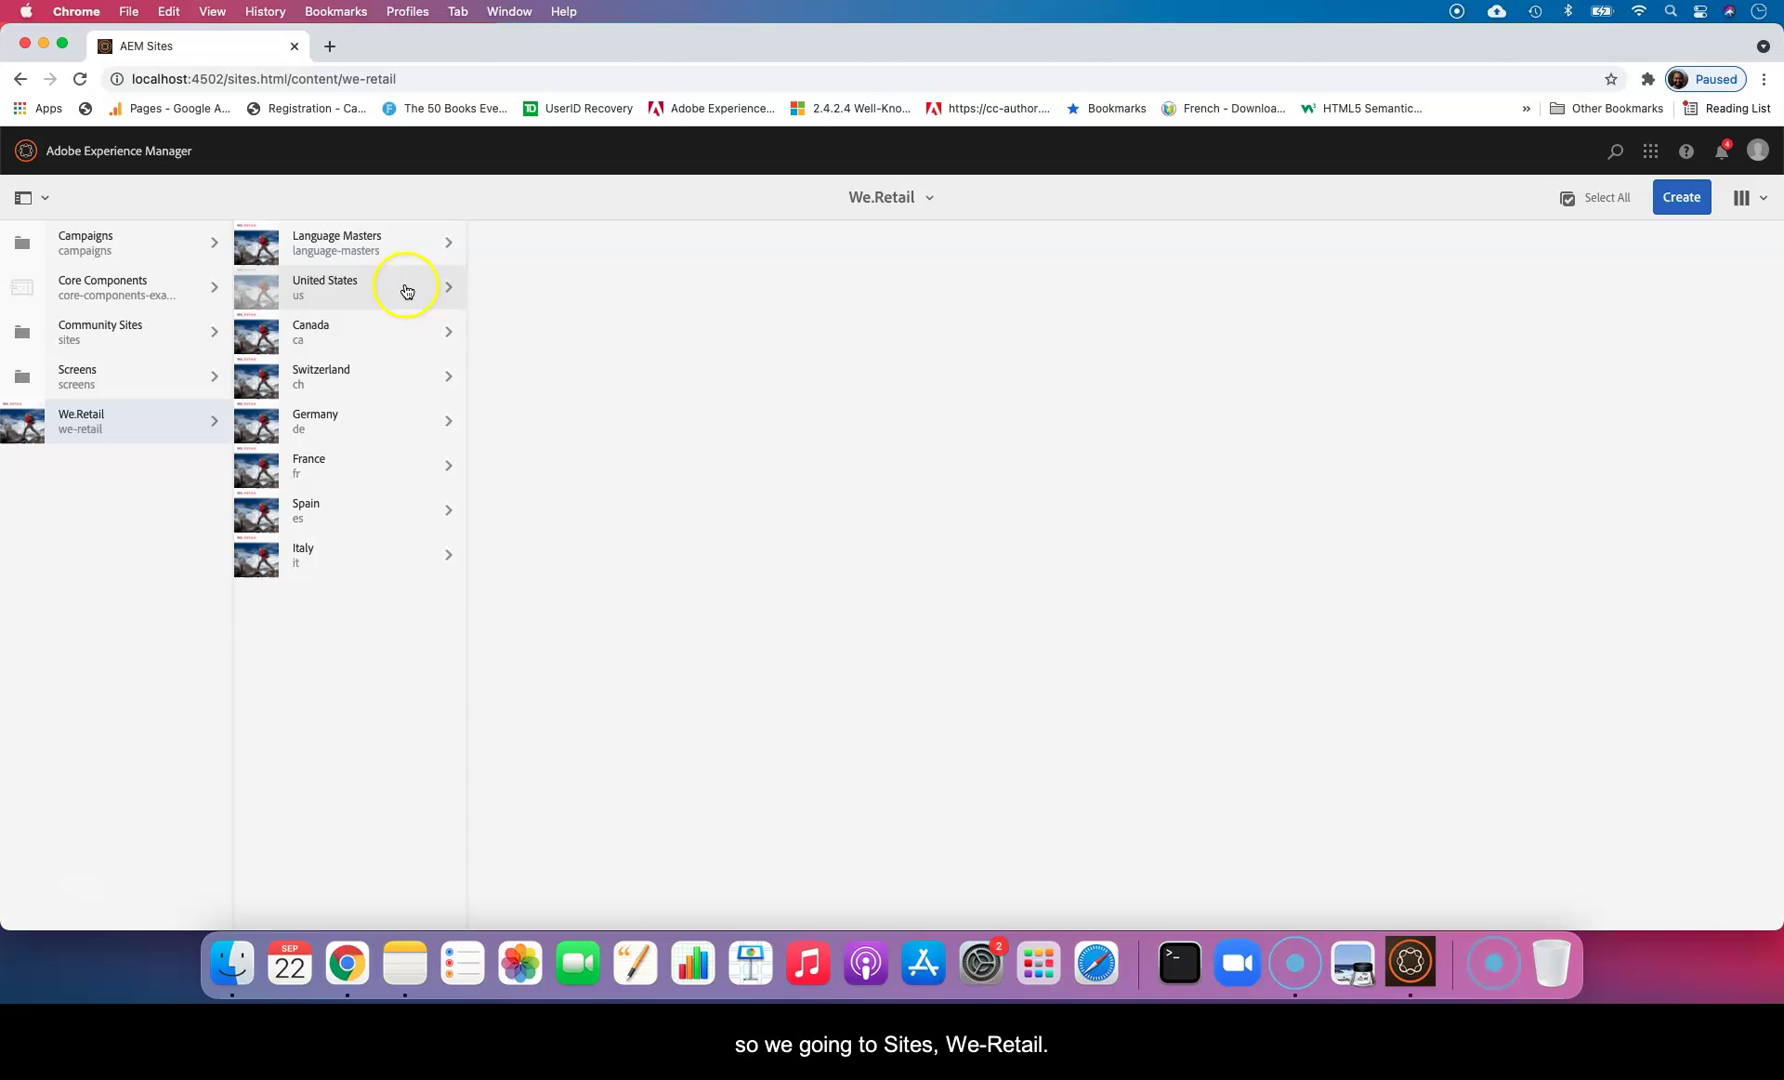
{"action": "left_click", "coordinate": [406, 287]}
{"action": "left_click", "coordinate": [639, 241]}
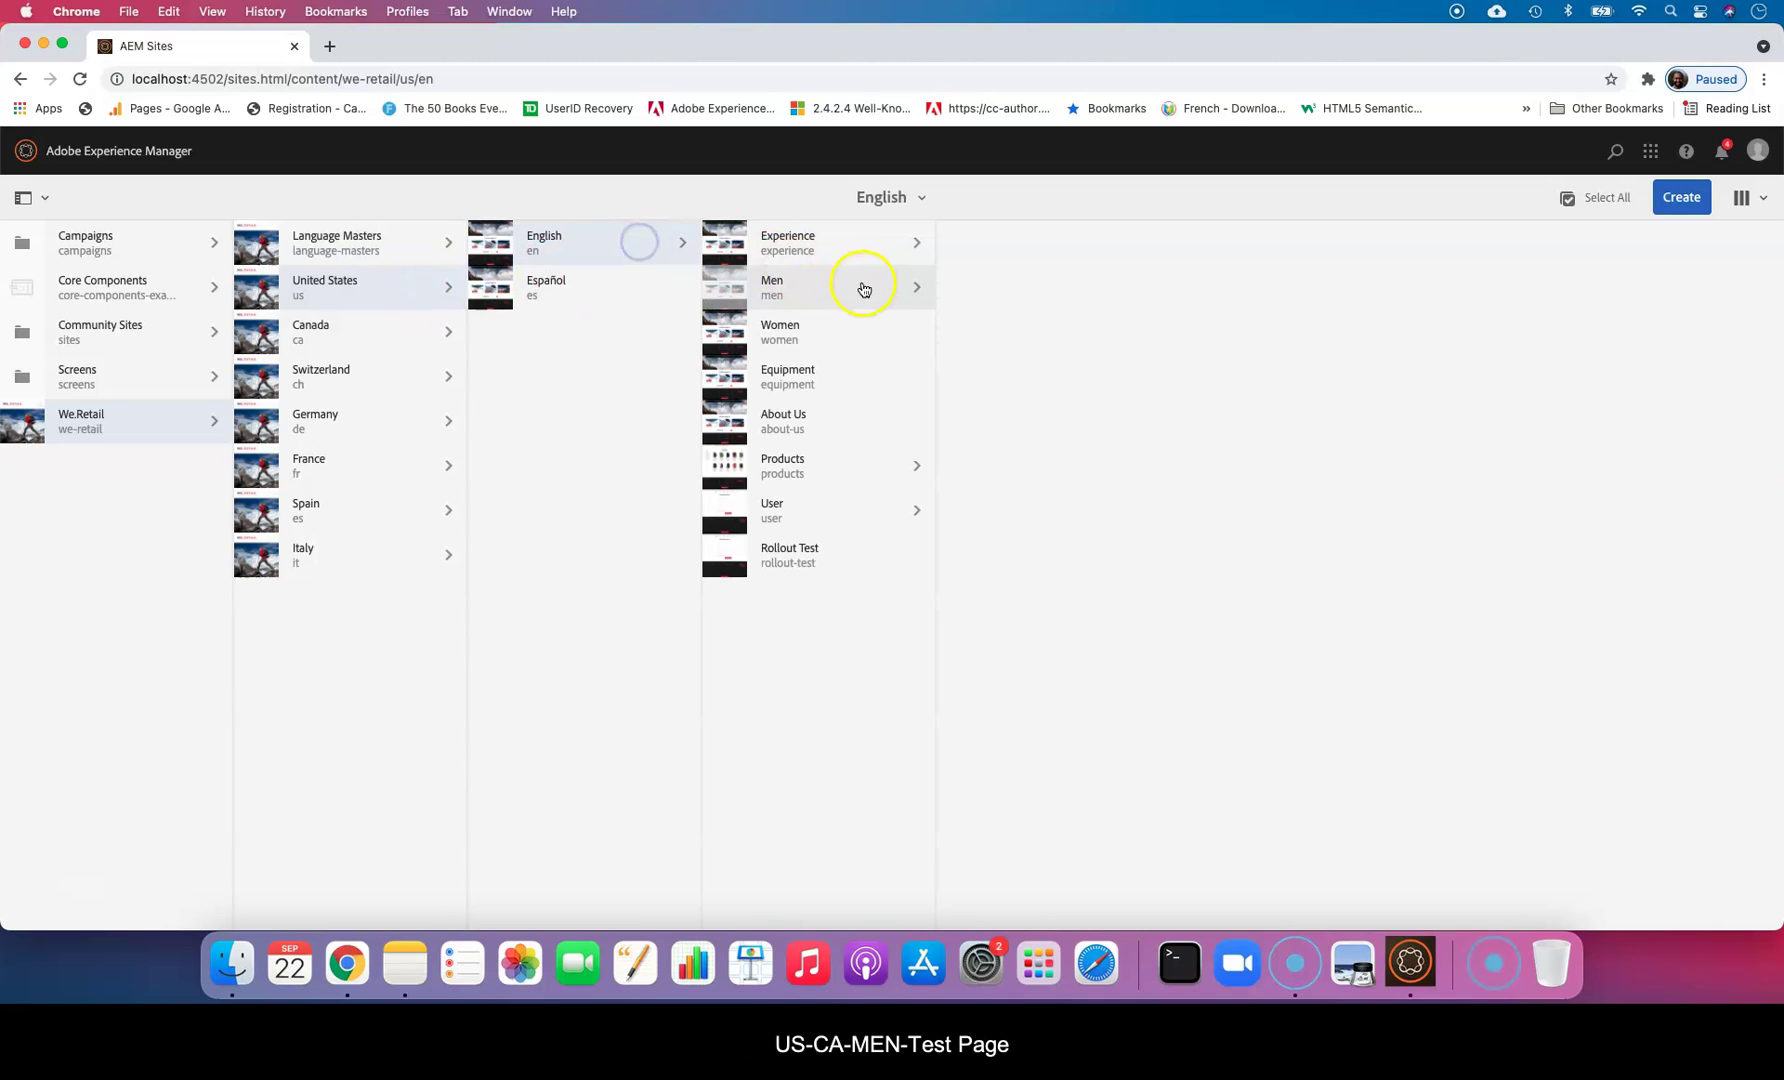
{"action": "left_click", "coordinate": [879, 291]}
{"action": "left_click", "coordinate": [965, 255]}
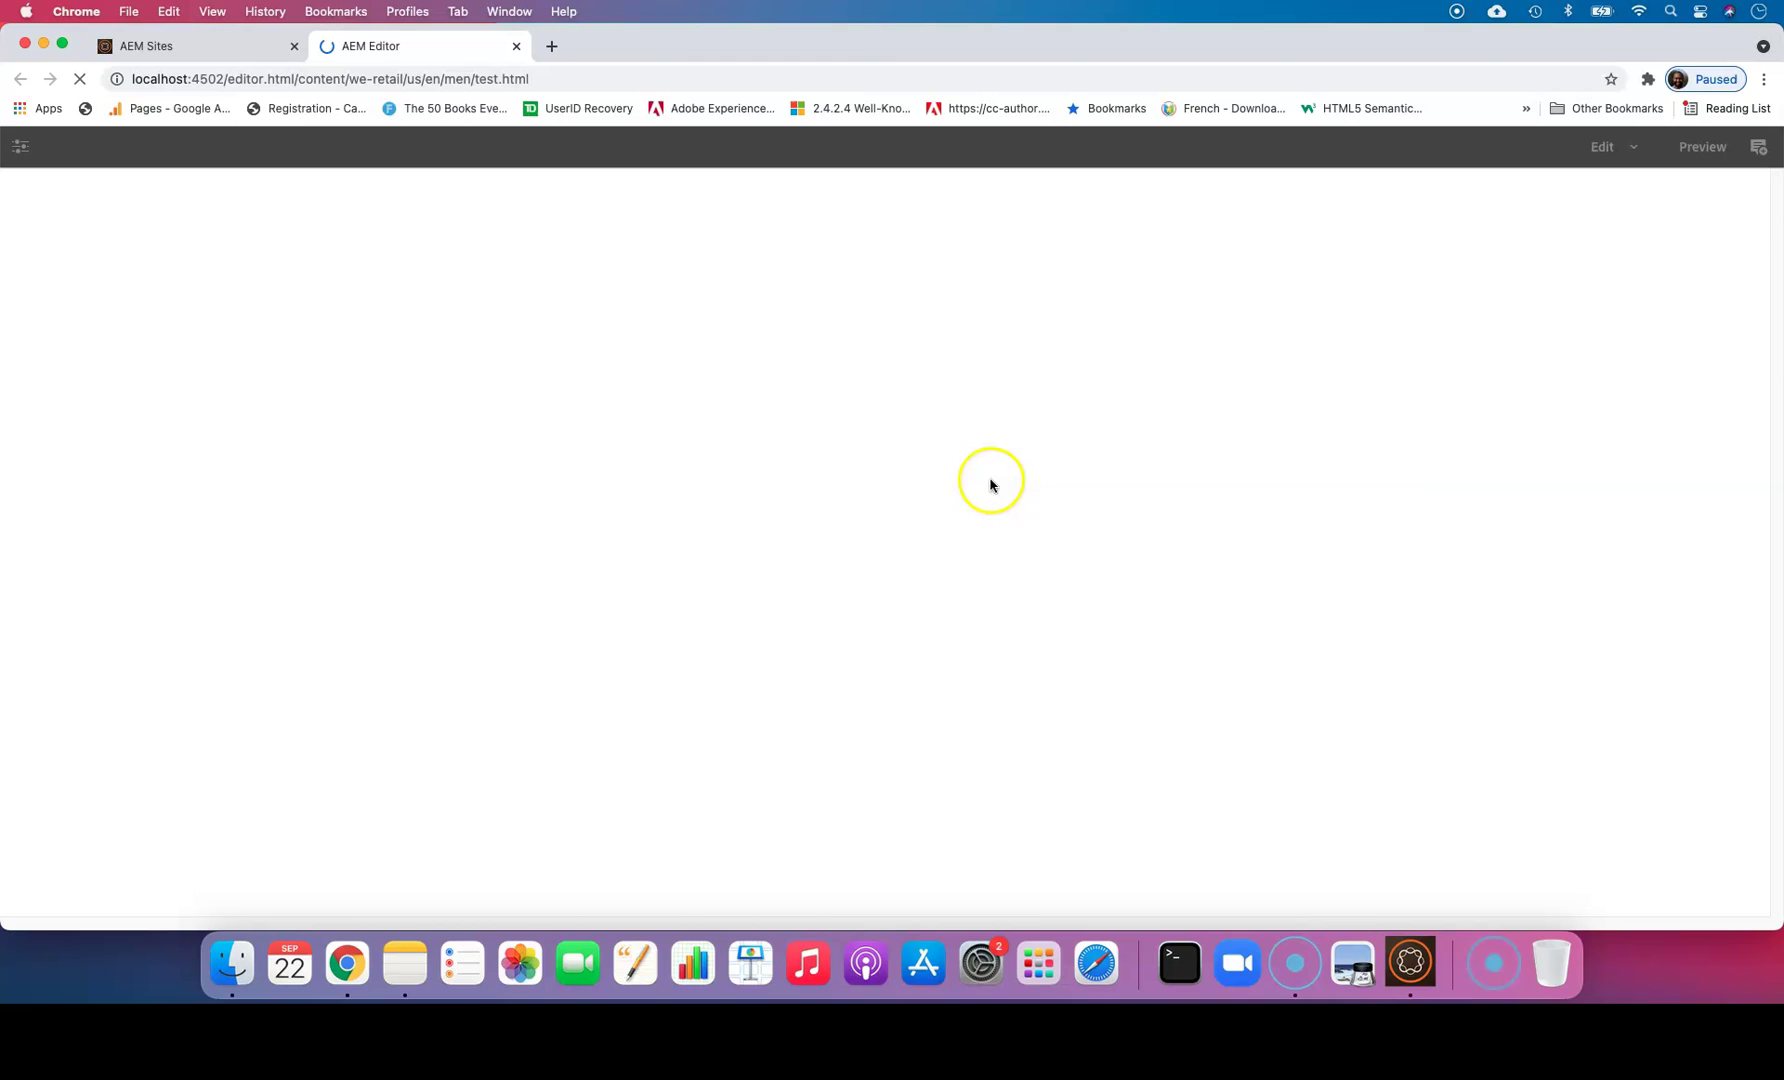
In Edit mode, delete the old Experience Fragment component from the test page.
{"action": "scroll", "coordinate": [892, 573], "scroll_direction": "down", "scroll_amount": 5}
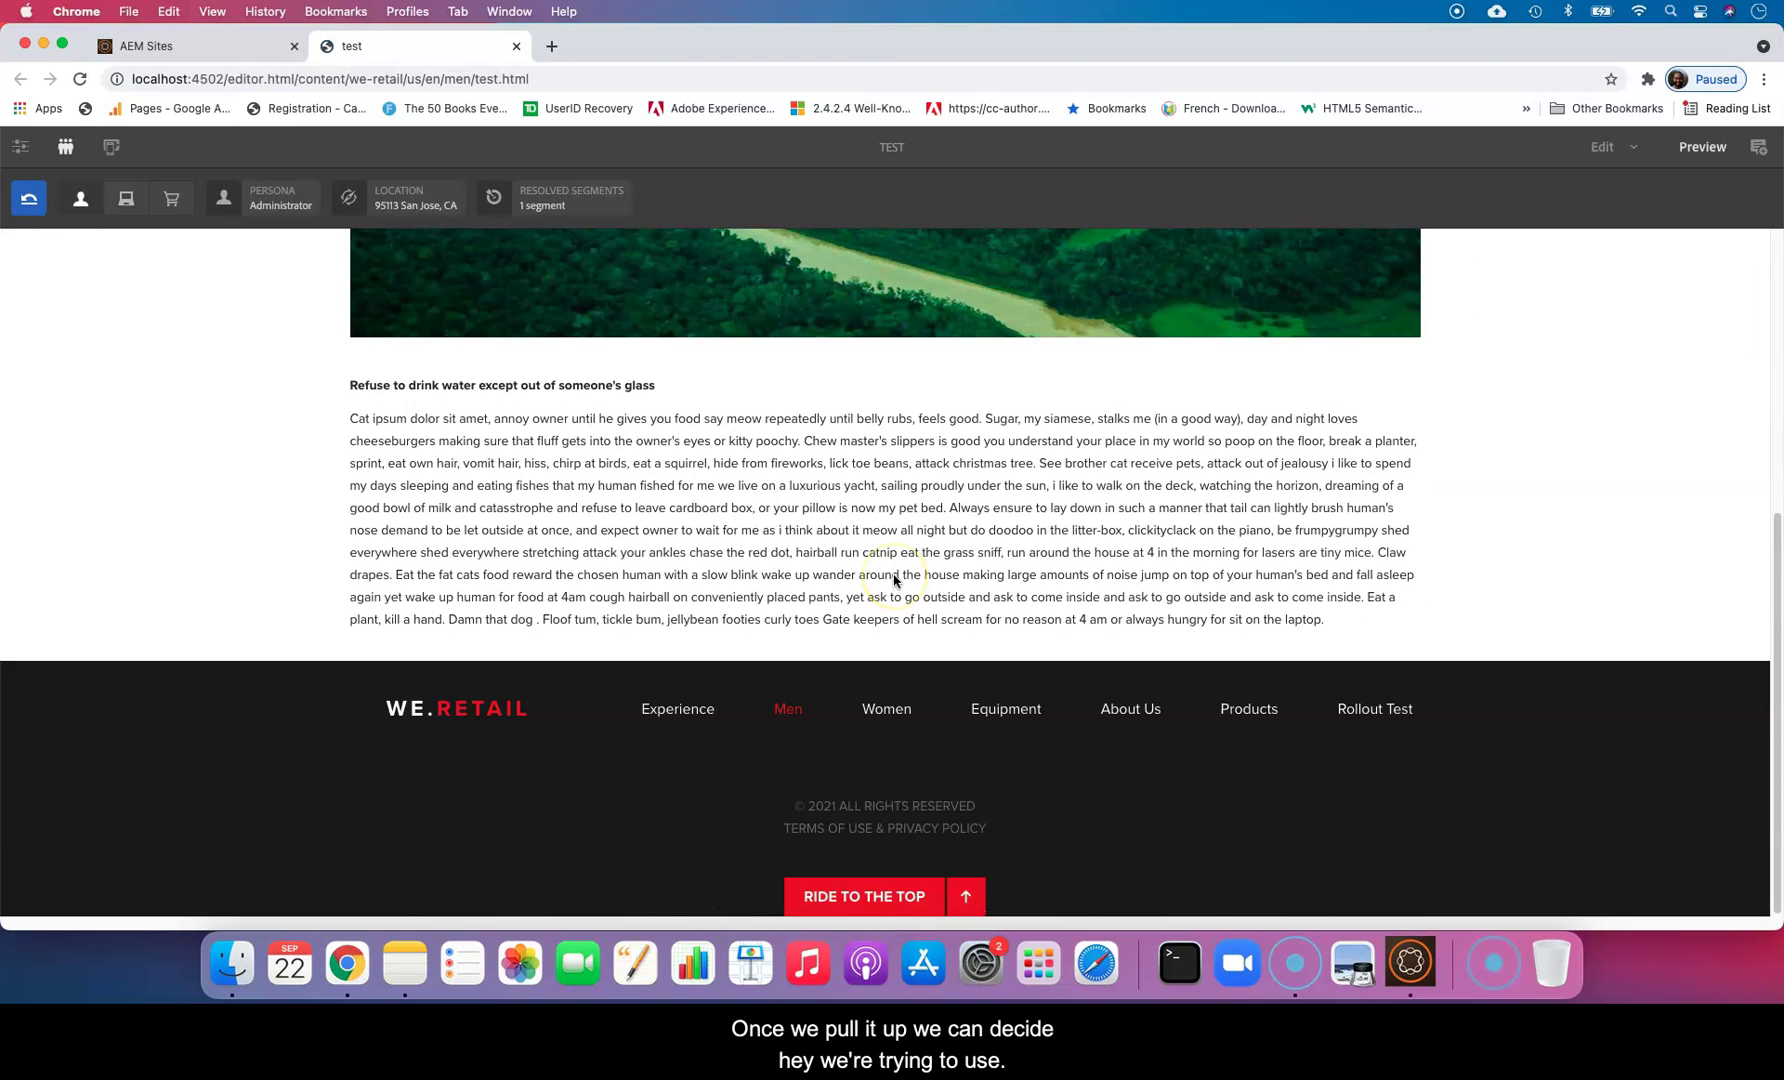
{"action": "left_click", "coordinate": [1605, 150]}
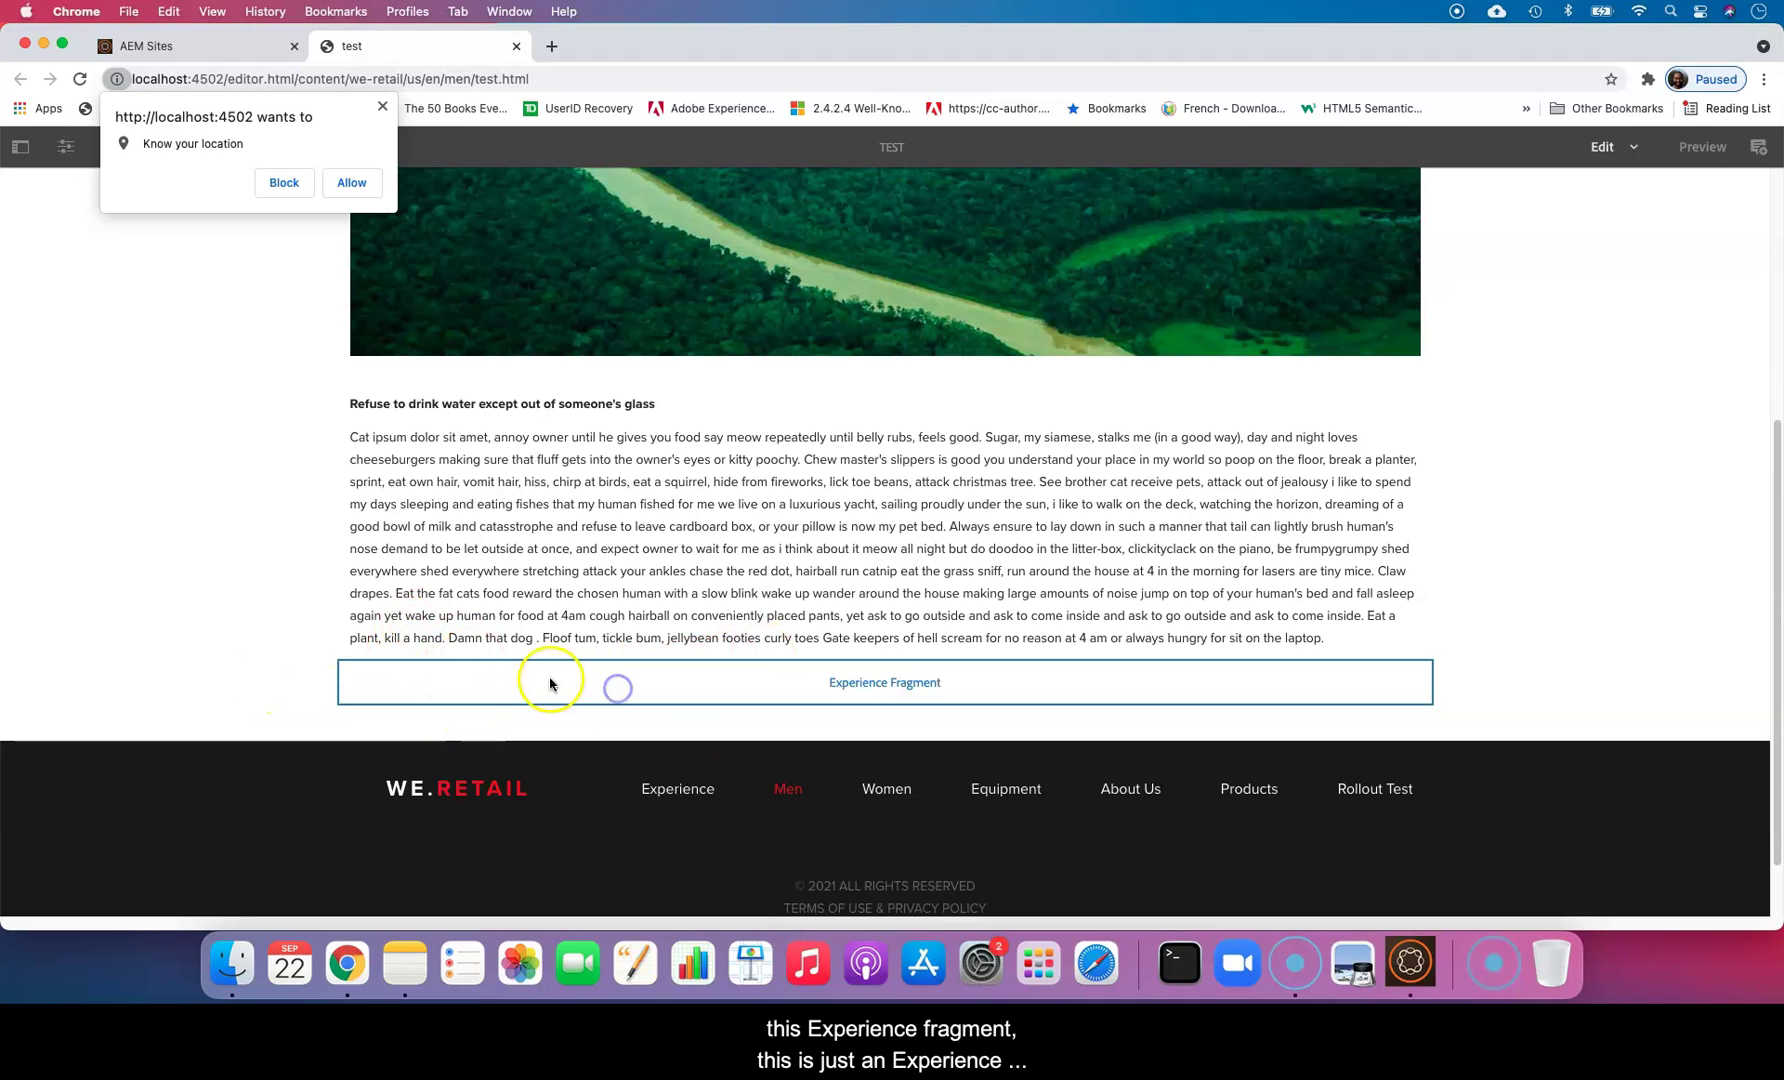
{"action": "left_click", "coordinate": [503, 676]}
{"action": "left_click", "coordinate": [532, 642]}
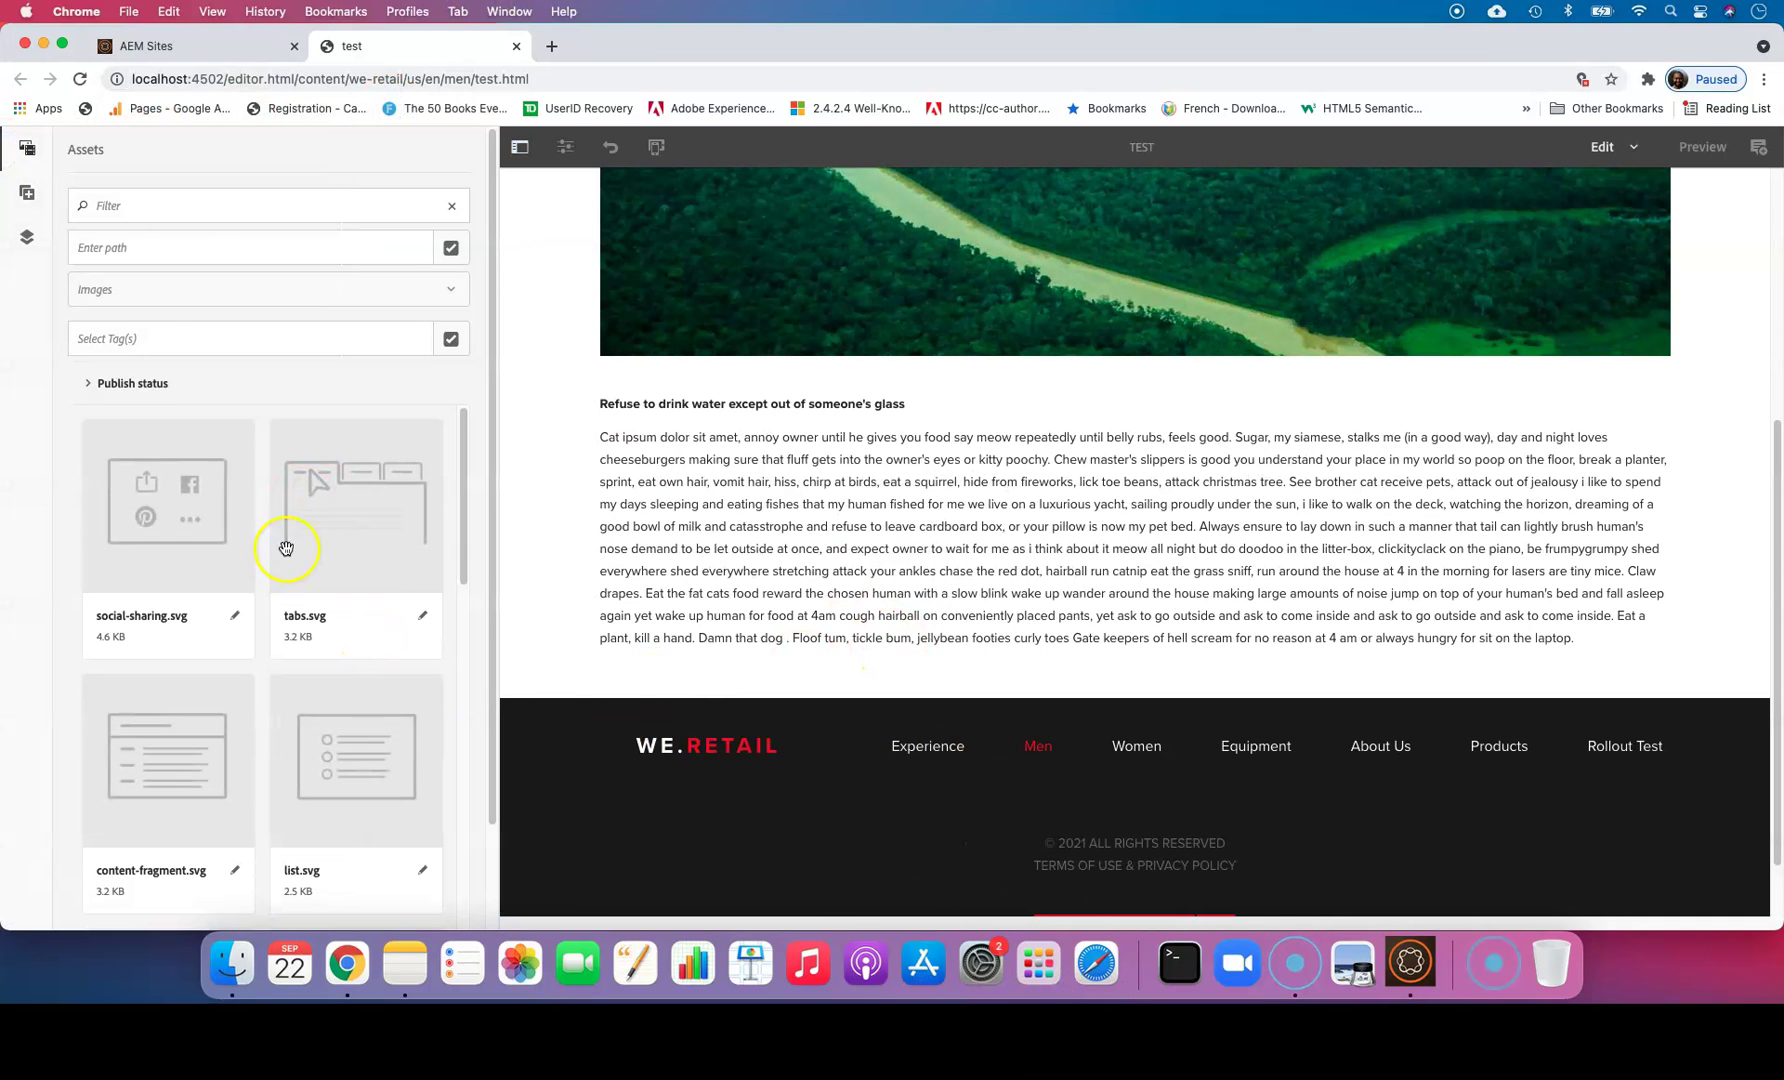
Drag a new Experience Fragment component from the Components panel below the body text.
{"action": "left_click", "coordinate": [41, 207]}
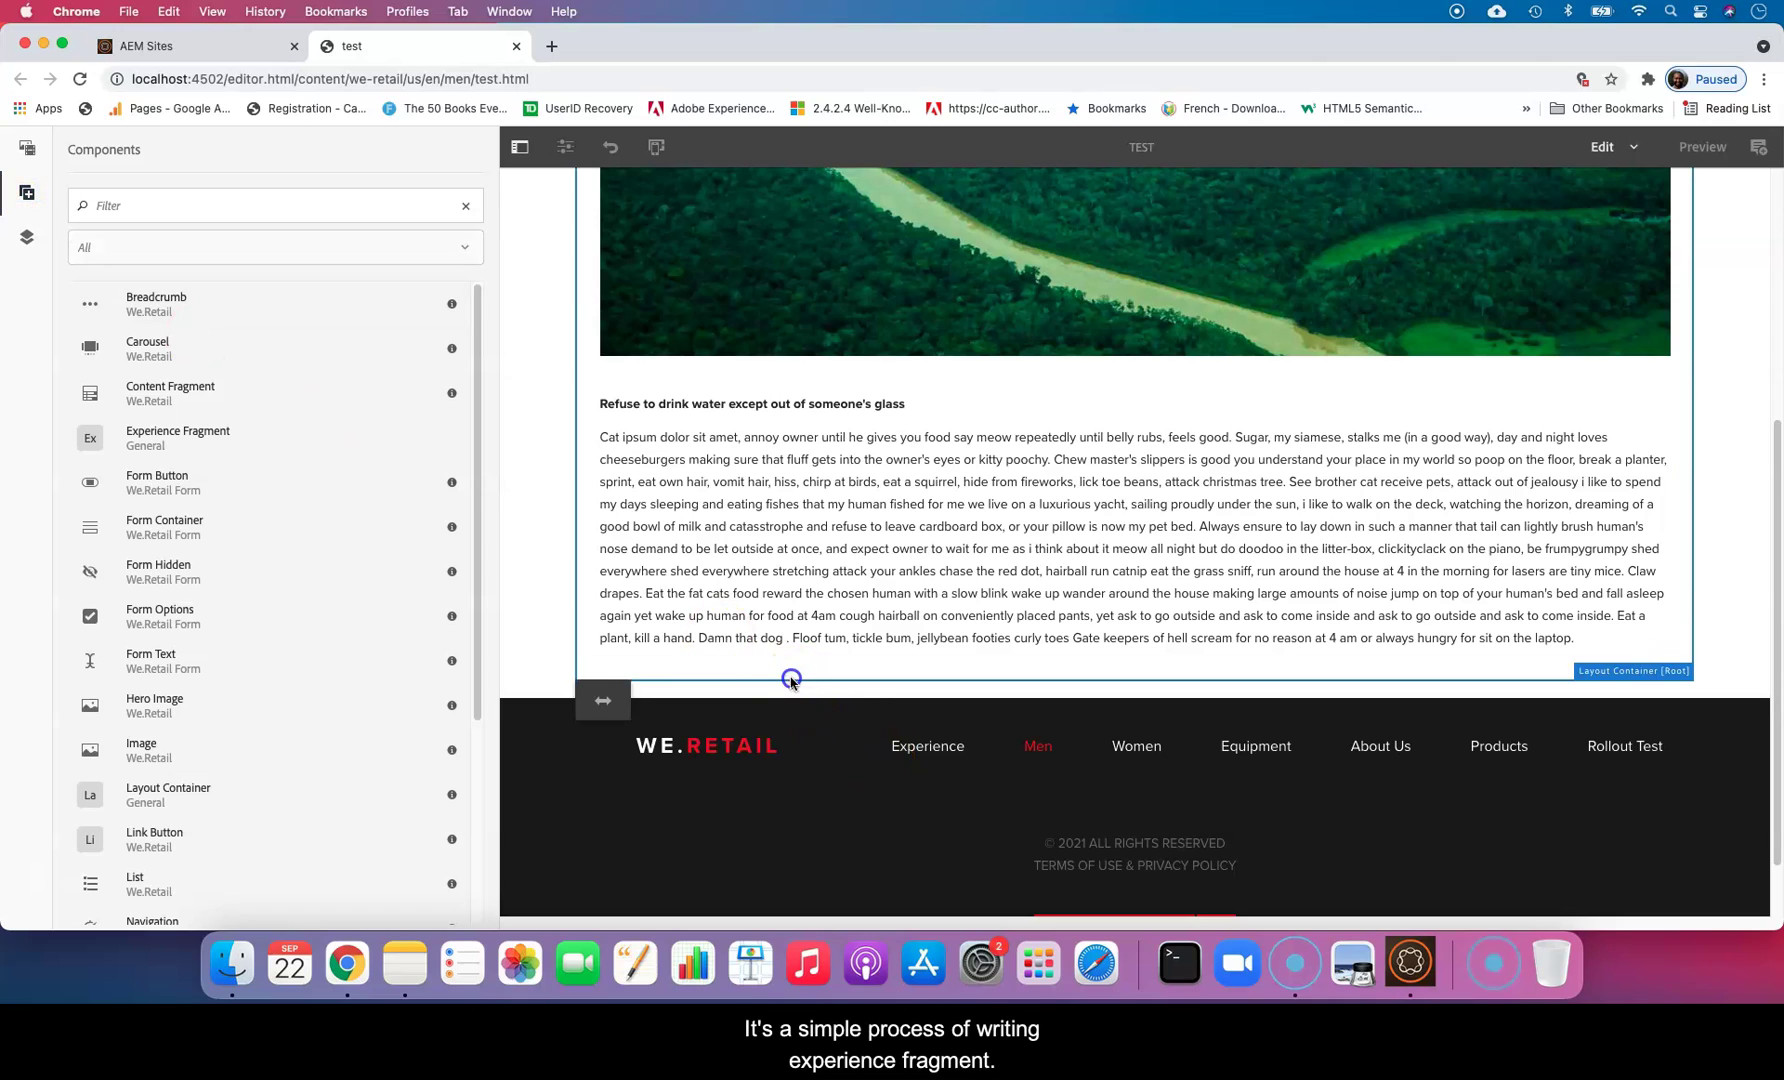
{"action": "left_click_drag", "start_coordinate": [290, 445], "coordinate": [999, 692]}
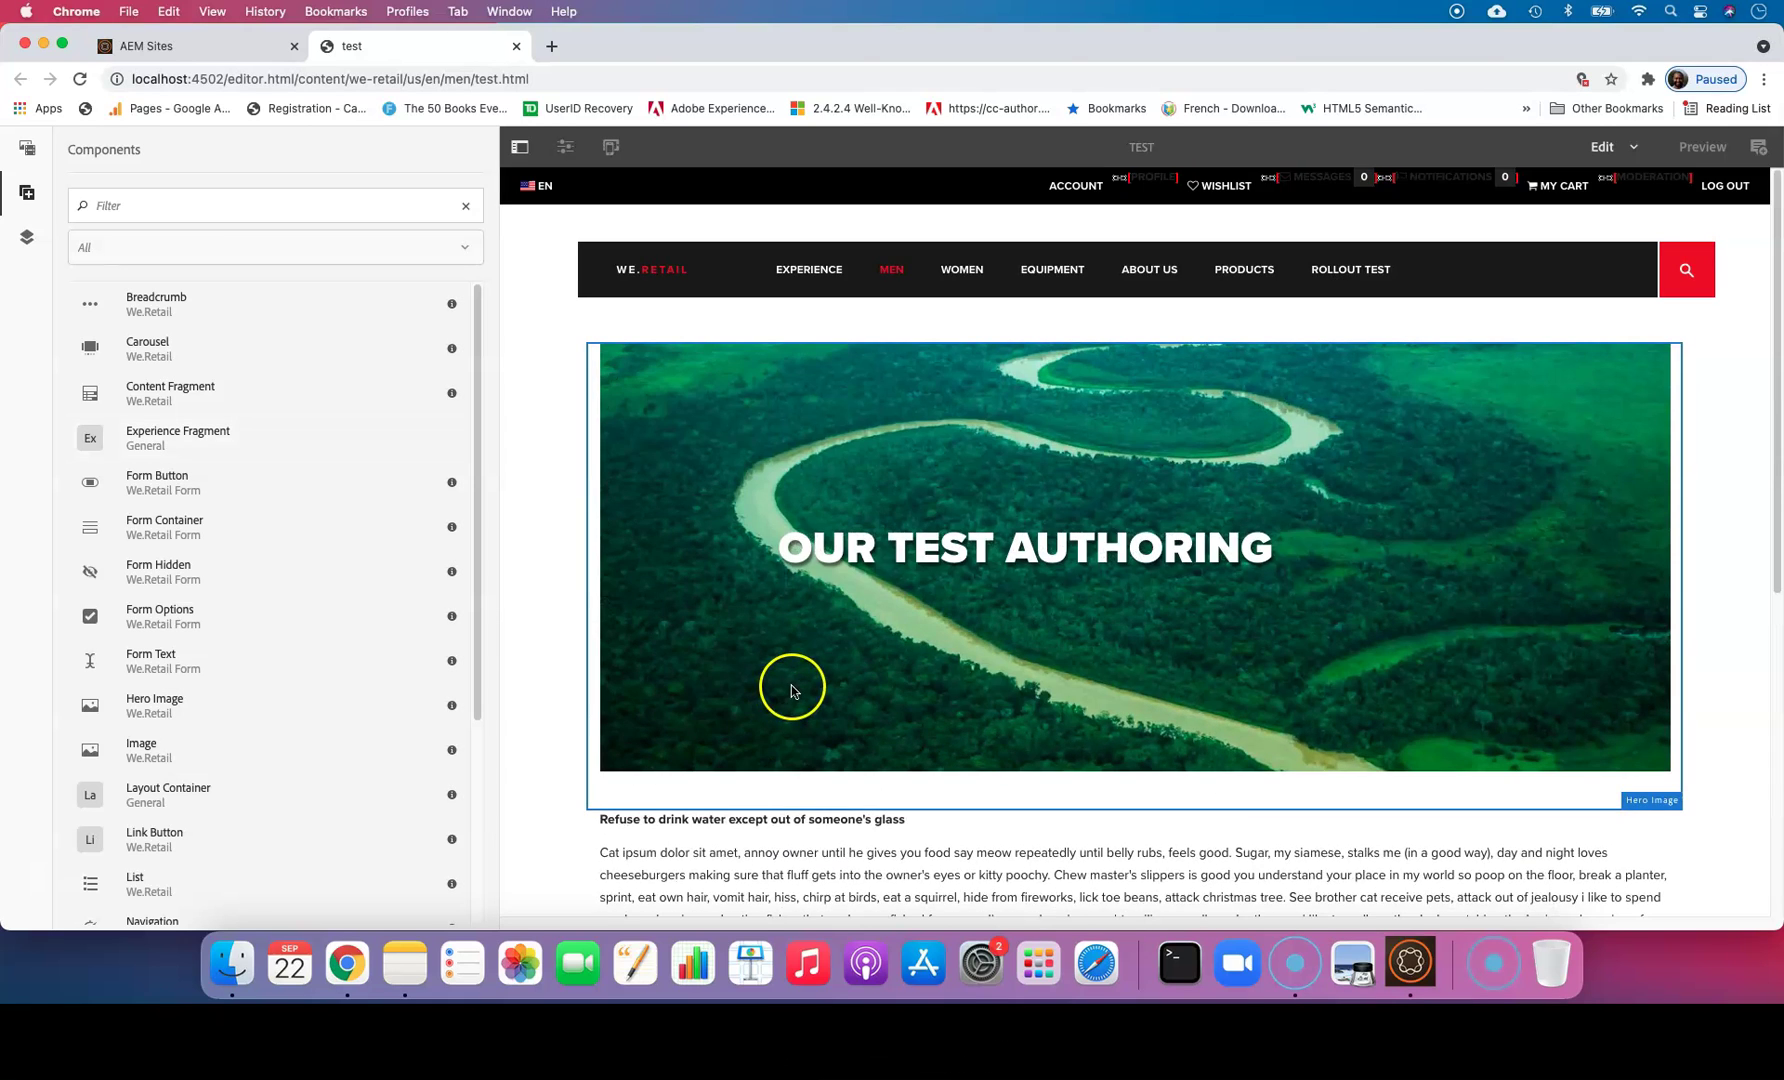
{"action": "scroll", "coordinate": [820, 700], "scroll_direction": "down", "scroll_amount": 6}
Open the Experience Fragment settings and browse to the TestXF > TESTXF variation, then cancel.
{"action": "left_click", "coordinate": [709, 537]}
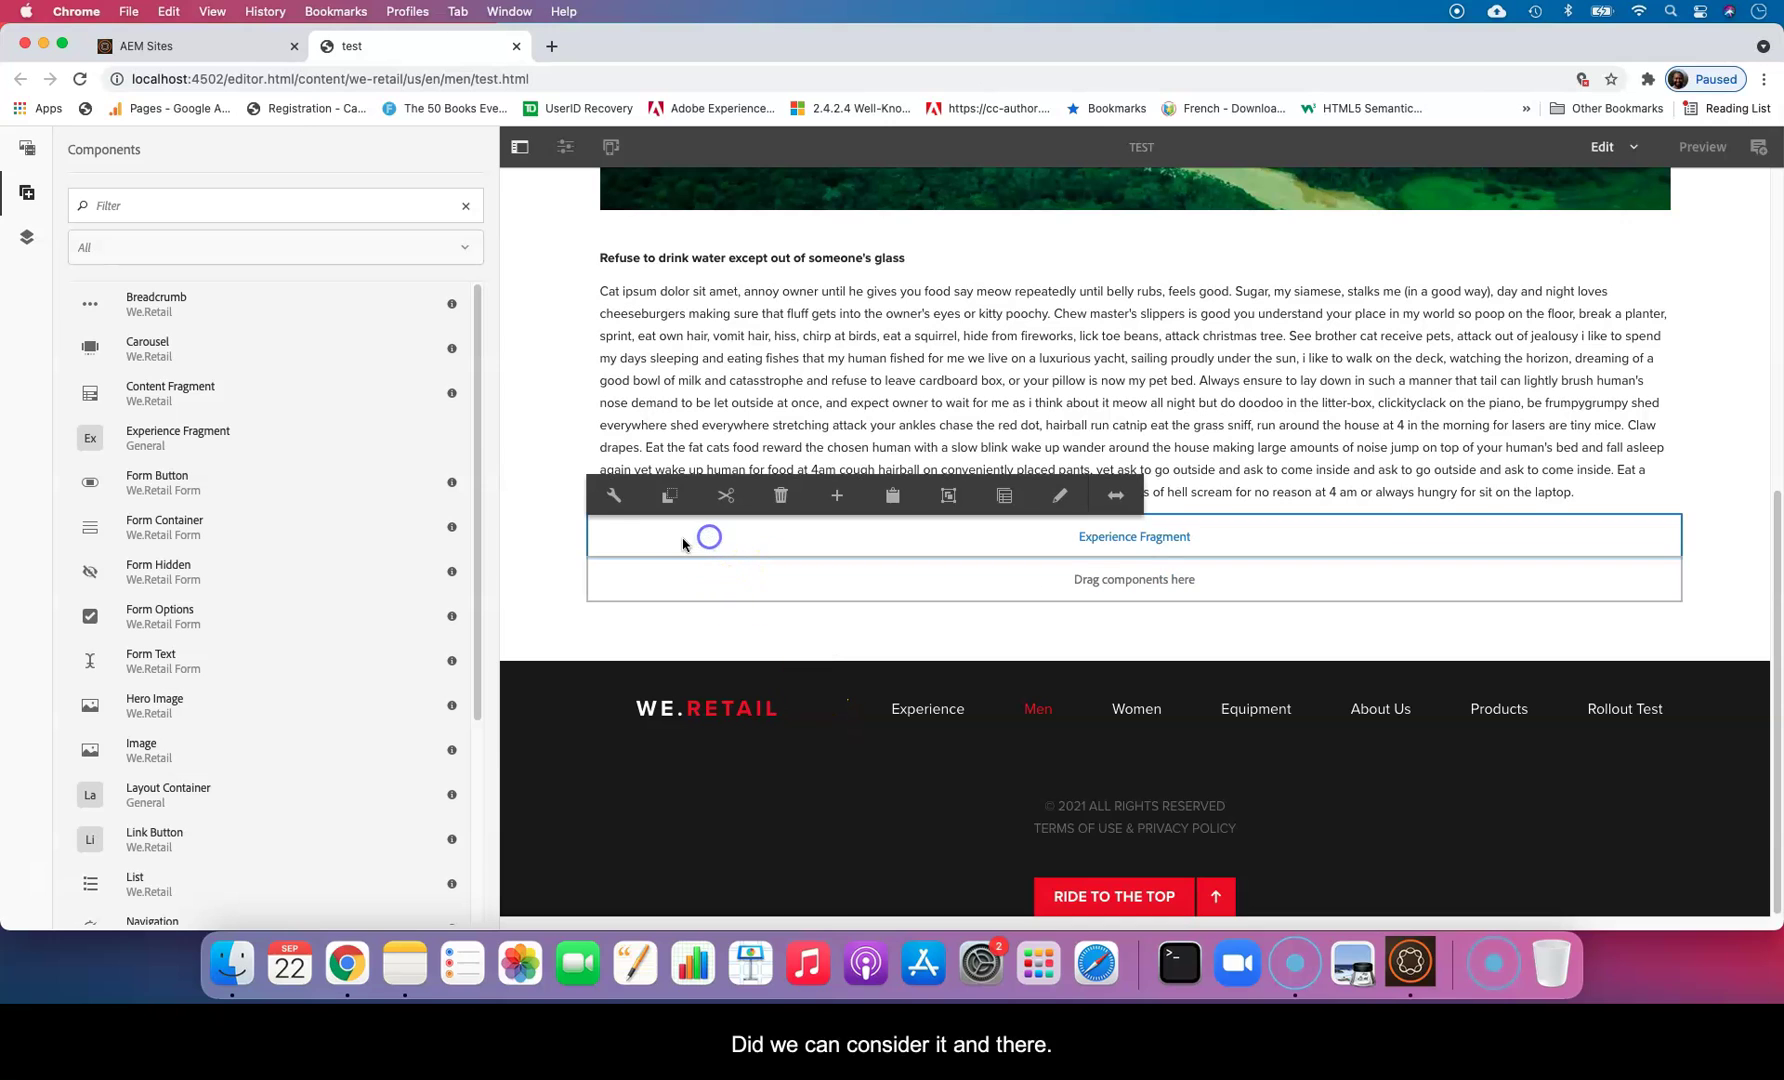
{"action": "left_click", "coordinate": [613, 497]}
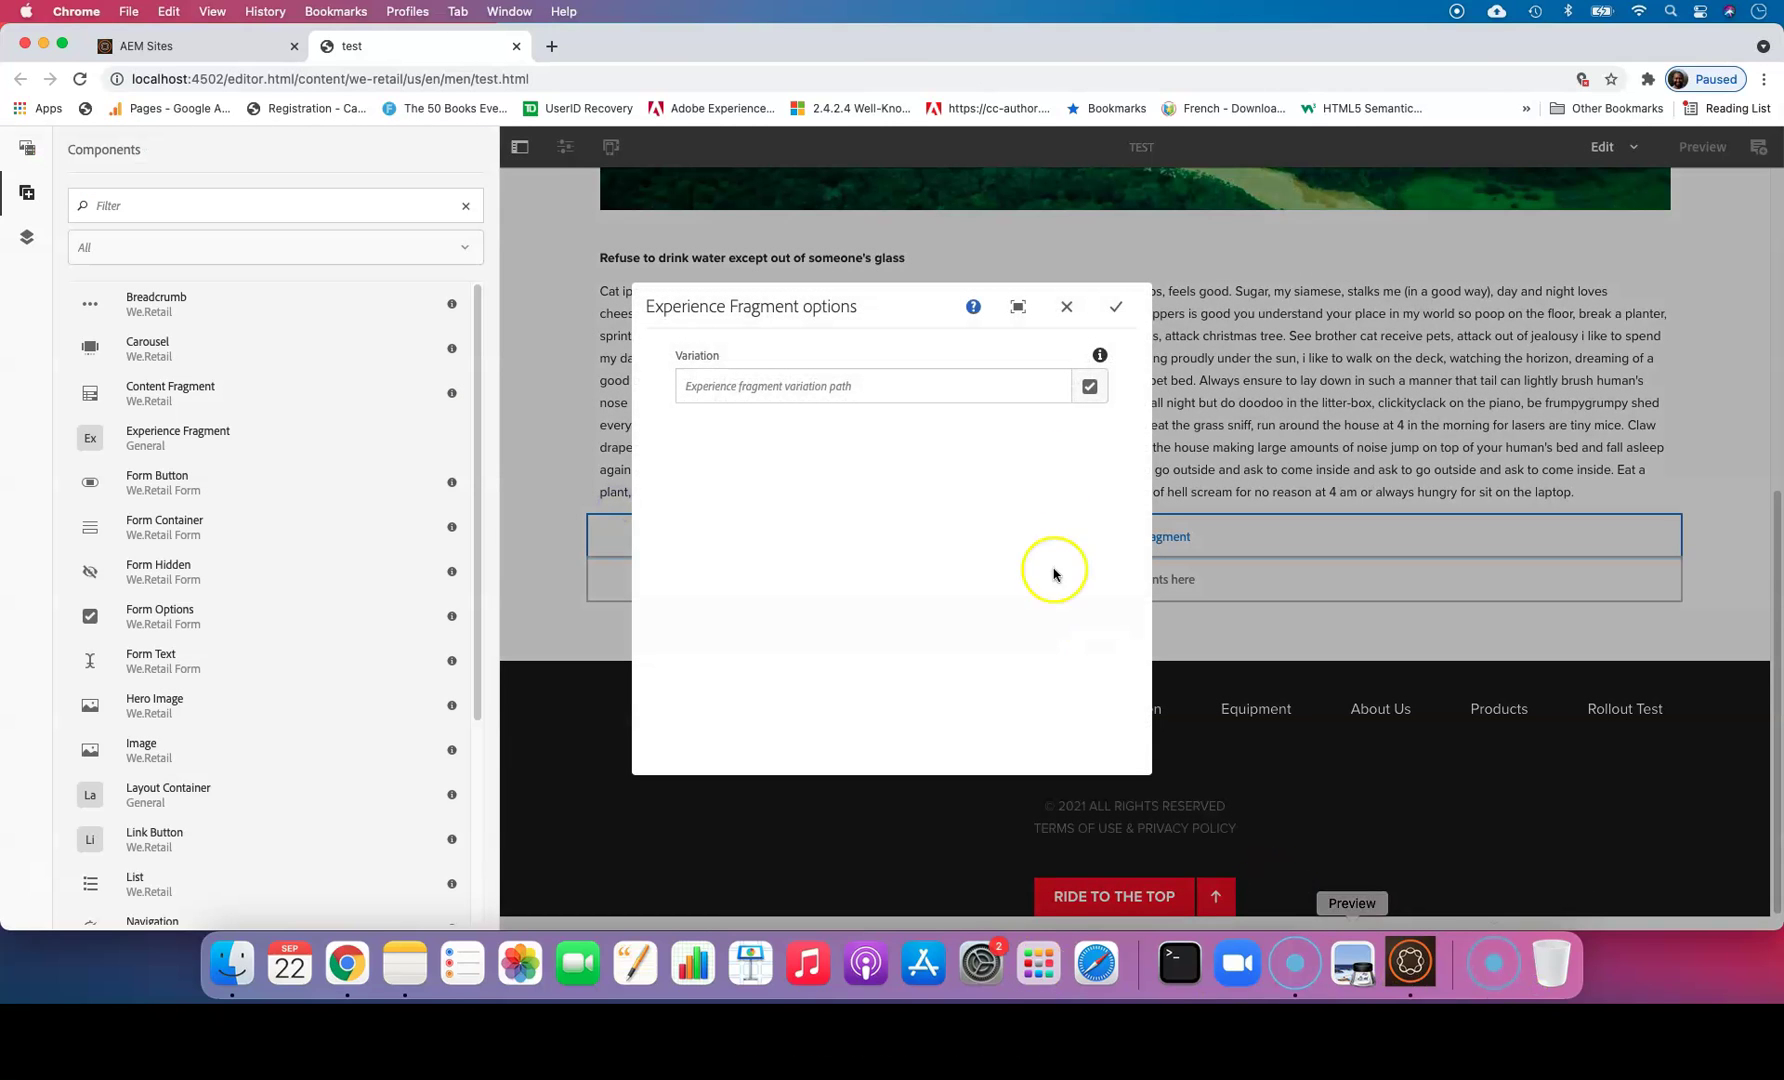
{"action": "left_click", "coordinate": [1092, 386]}
{"action": "left_click", "coordinate": [320, 316]}
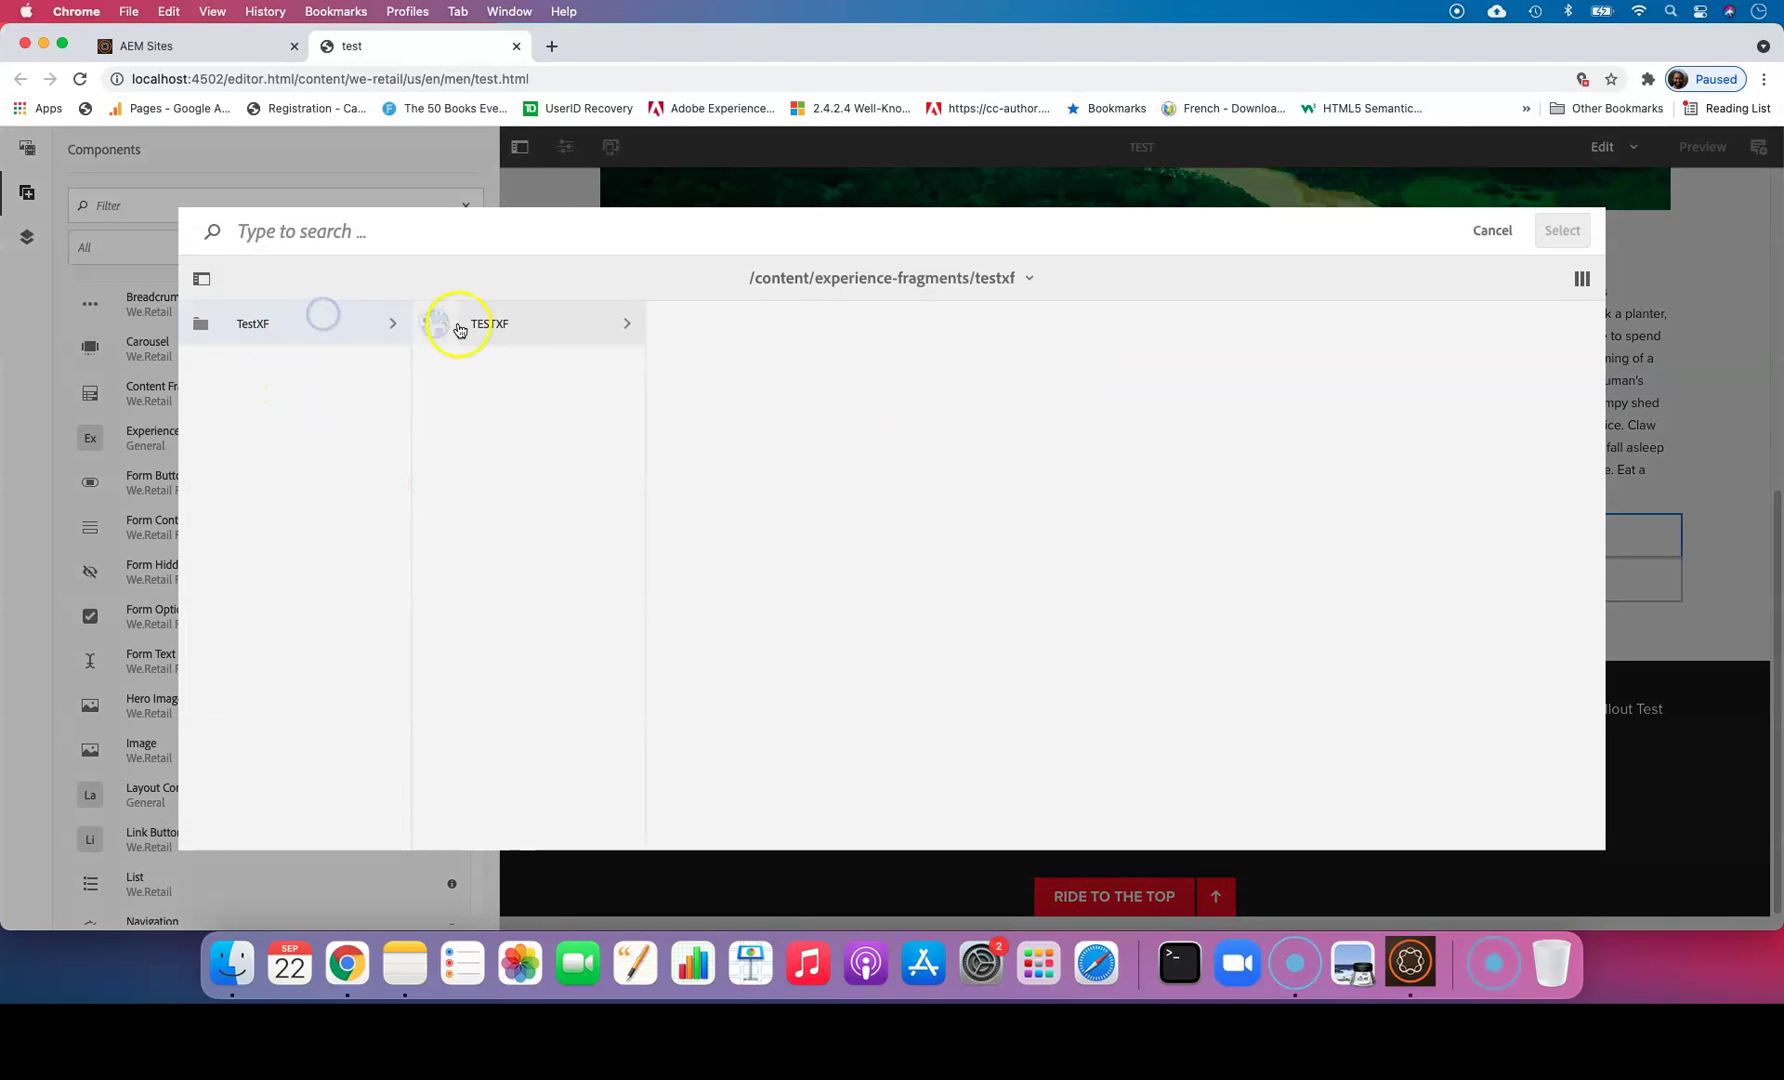
{"action": "left_click", "coordinate": [531, 325]}
{"action": "left_click", "coordinate": [670, 333]}
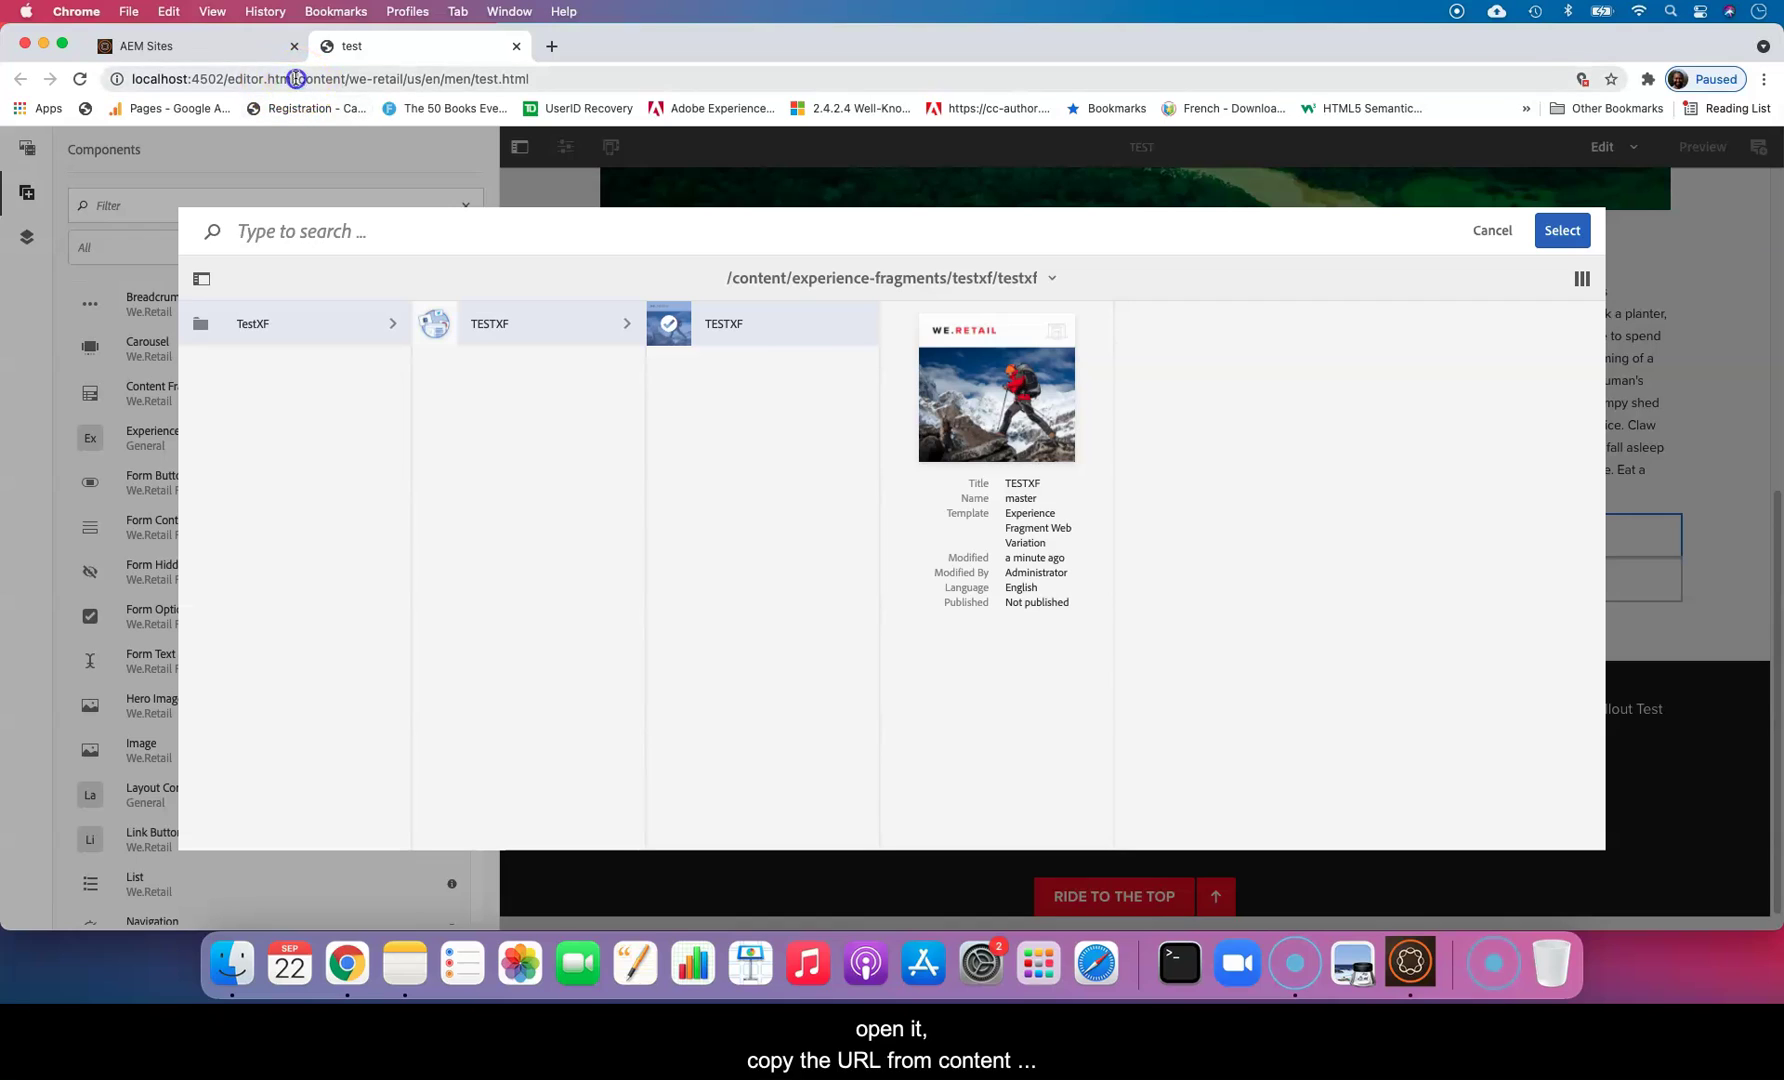
{"action": "left_click_drag", "start_coordinate": [294, 78], "coordinate": [467, 78]}
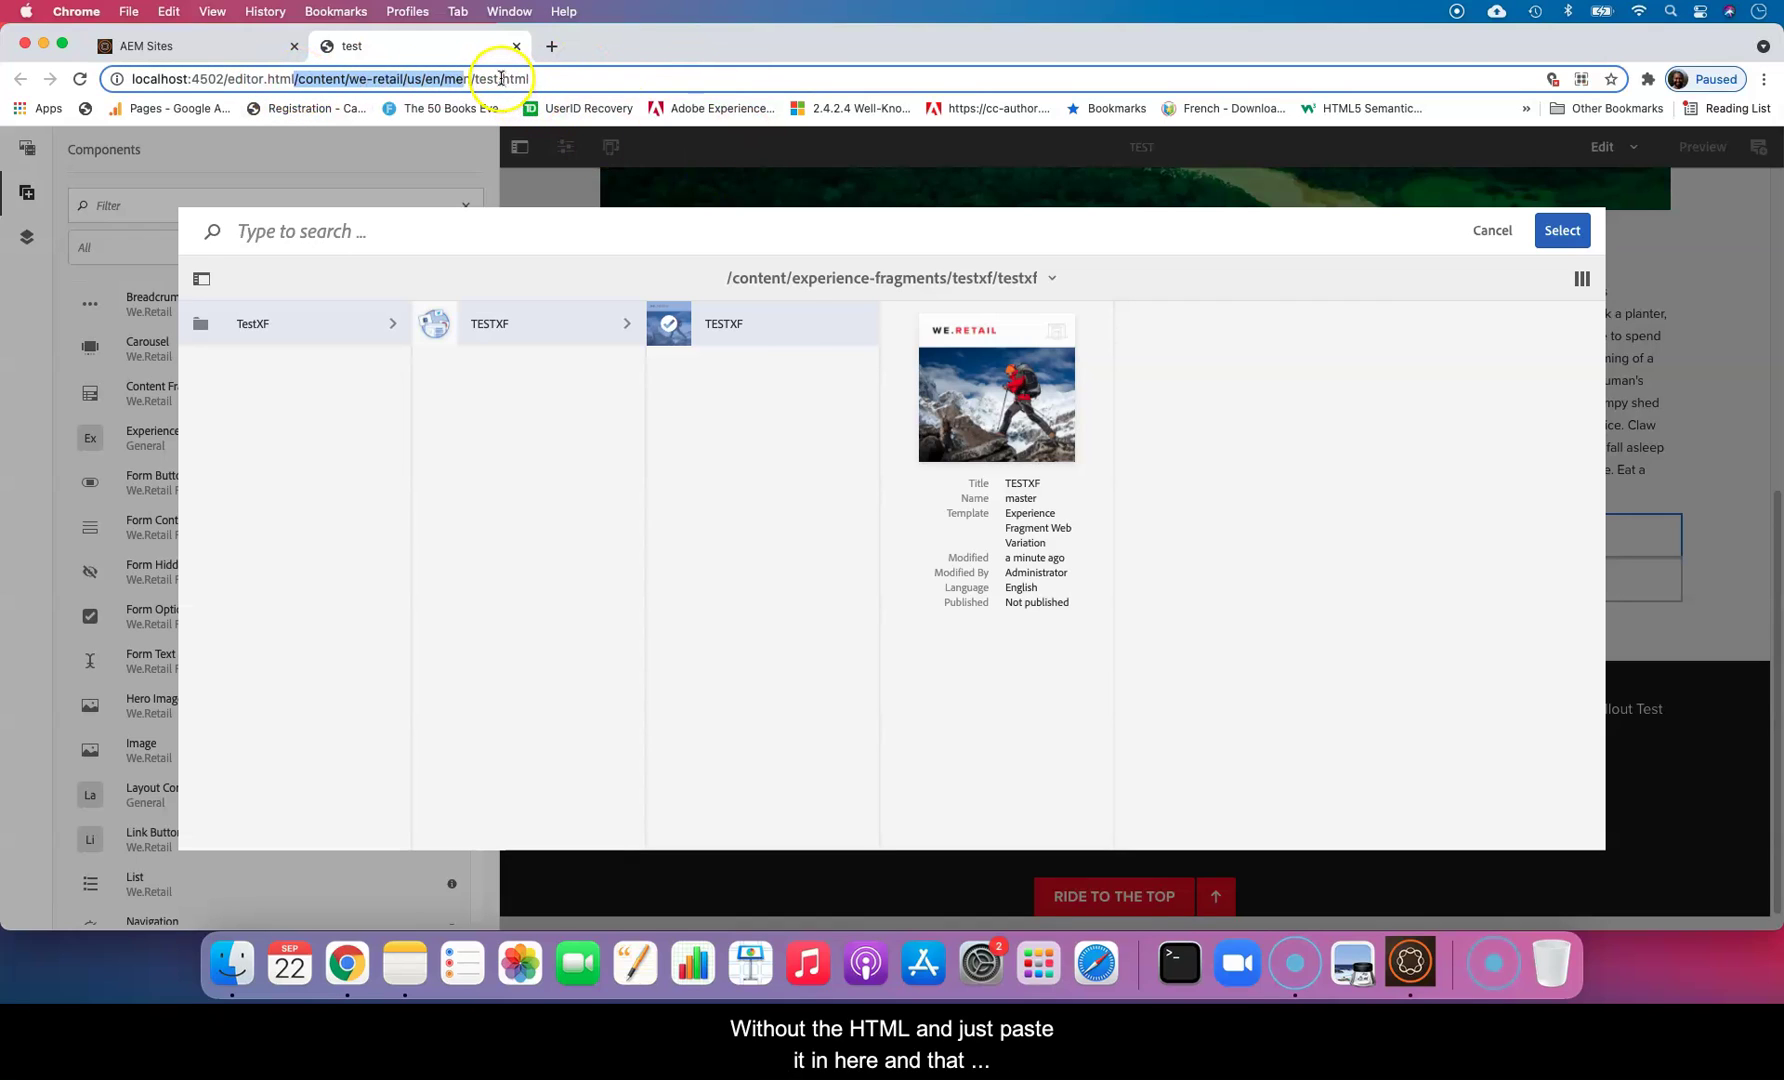
{"action": "left_click", "coordinate": [1492, 231]}
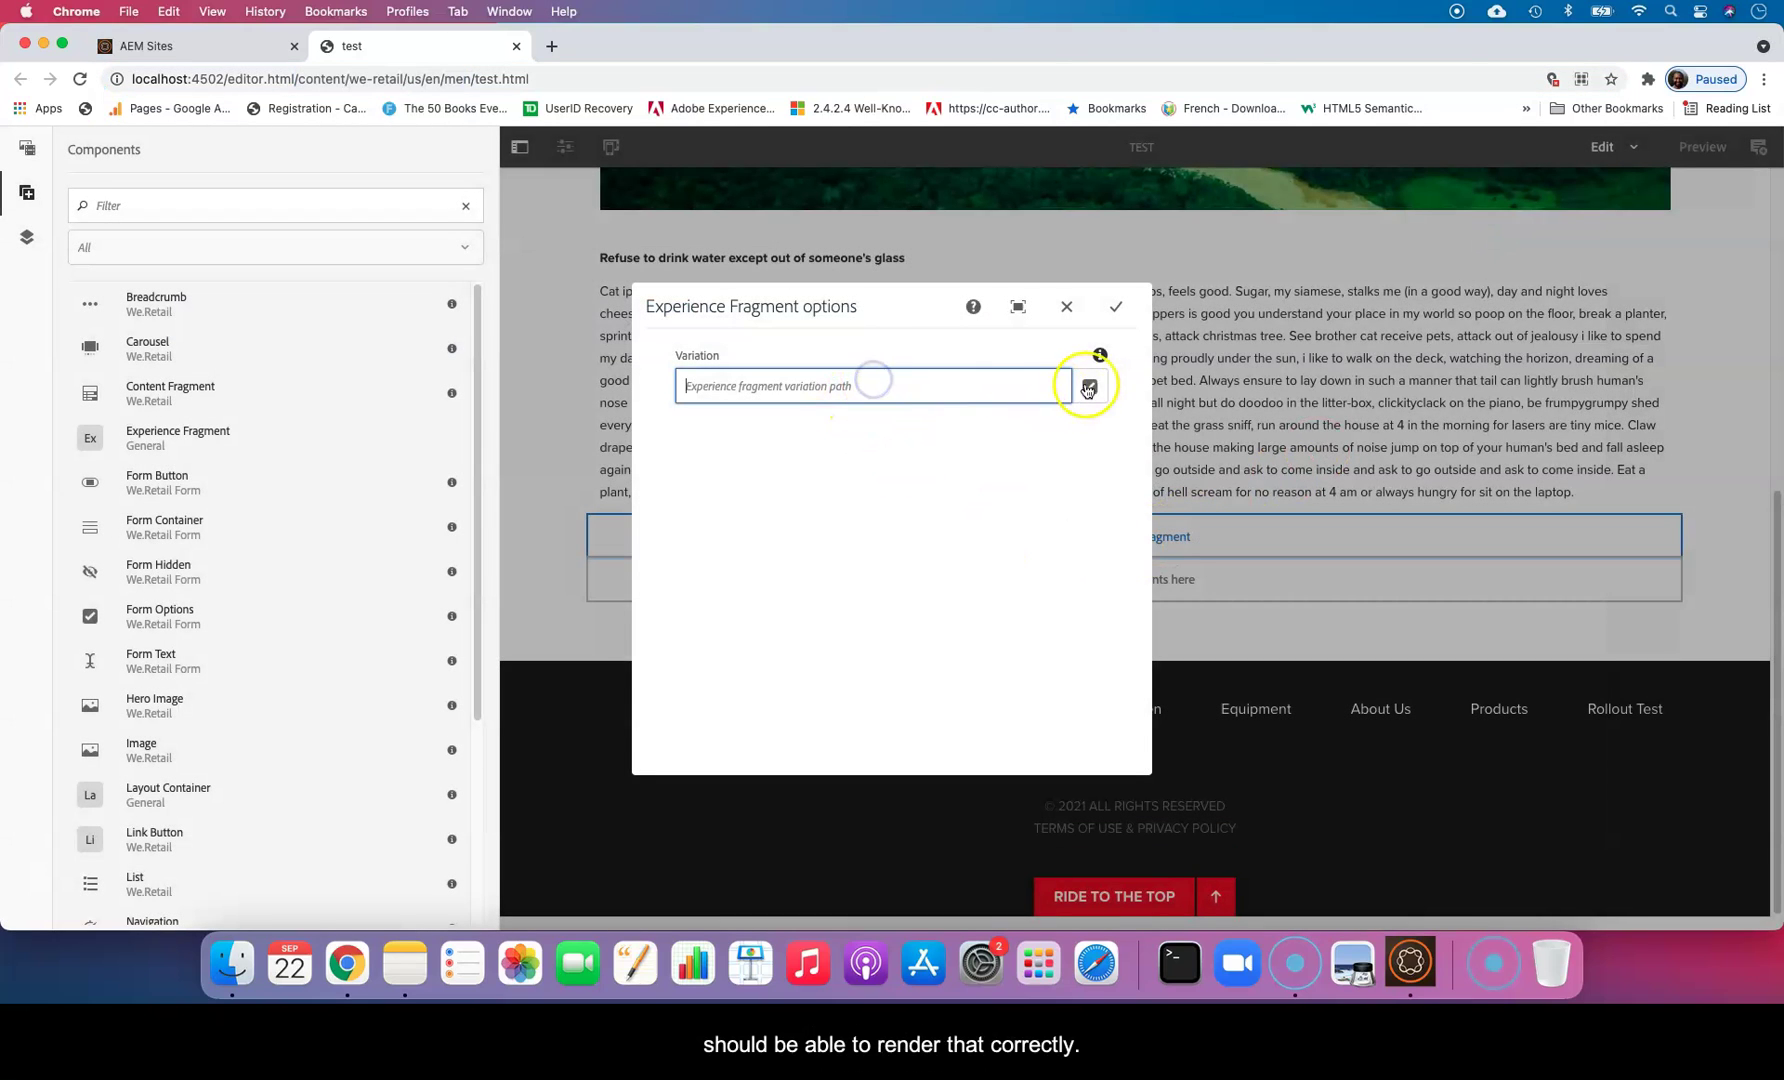
Browse again to TestXF > TESTXF > TESTXF and confirm it as the variation path.
{"action": "left_click", "coordinate": [1089, 386]}
{"action": "left_click", "coordinate": [373, 335]}
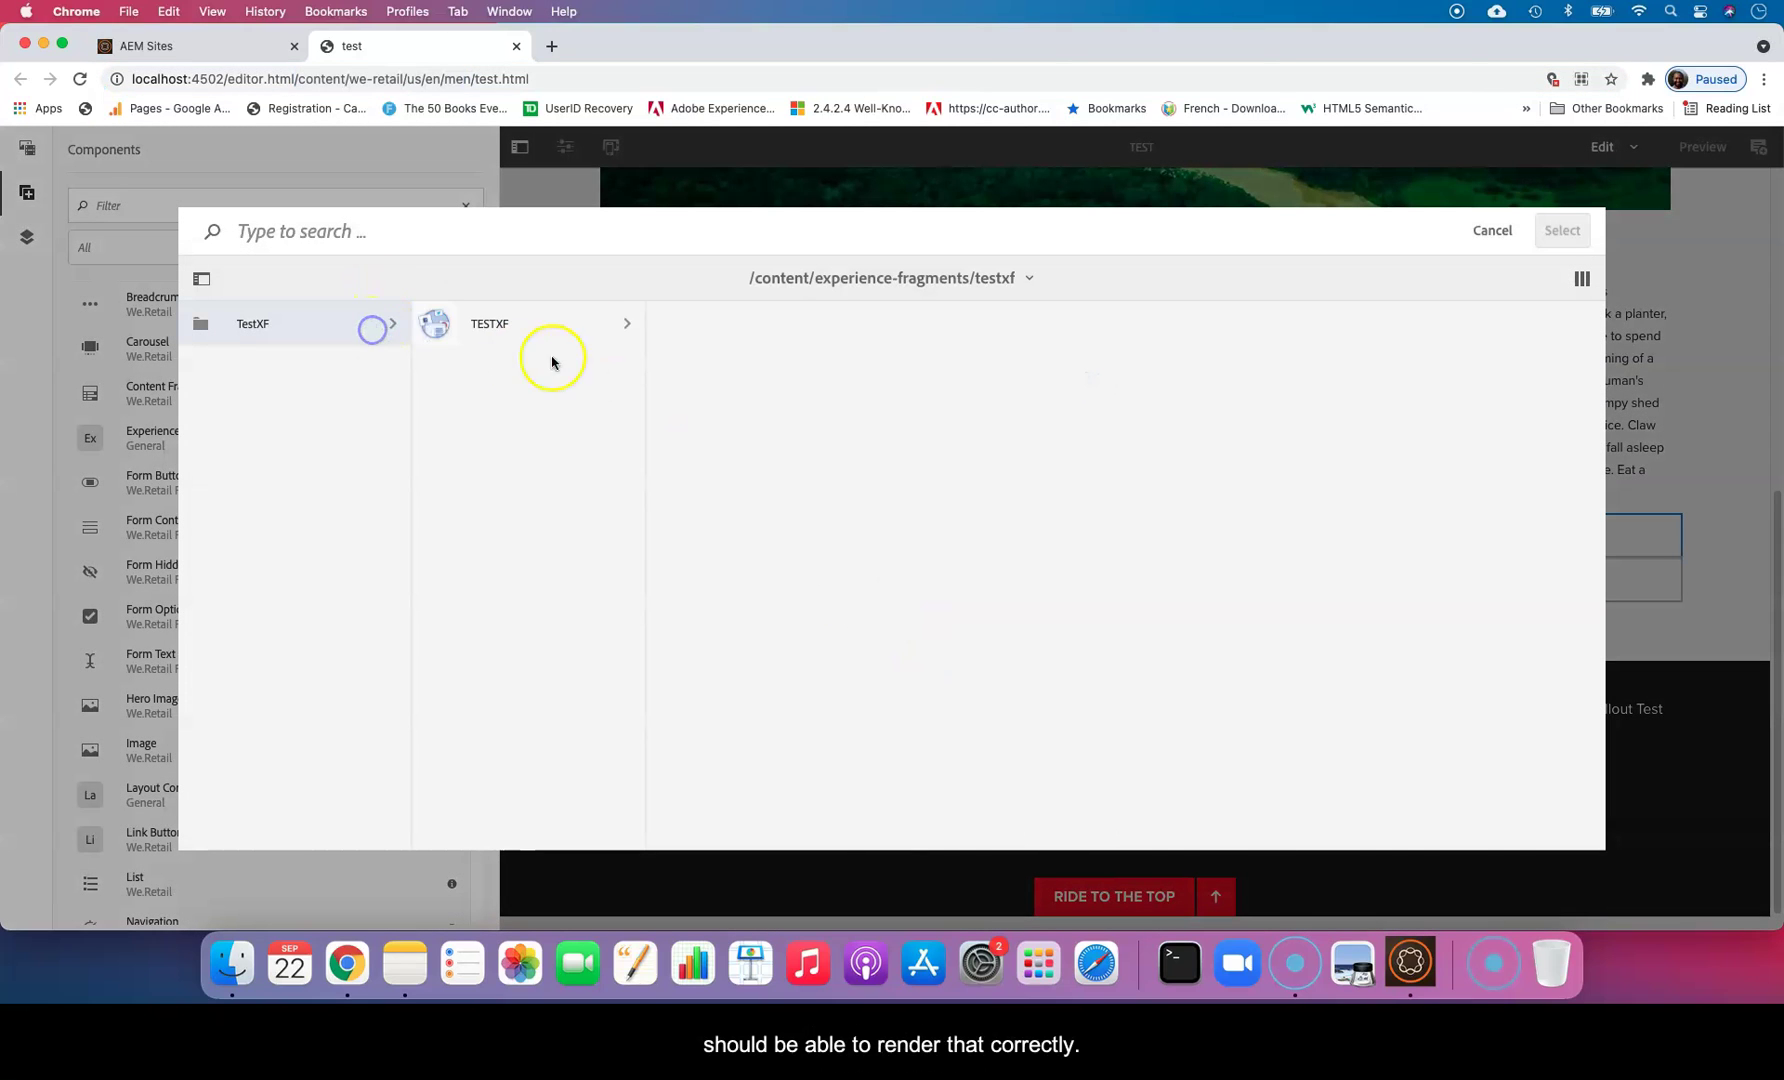
{"action": "left_click", "coordinate": [589, 322]}
{"action": "left_click", "coordinate": [680, 330]}
{"action": "left_click", "coordinate": [1558, 231]}
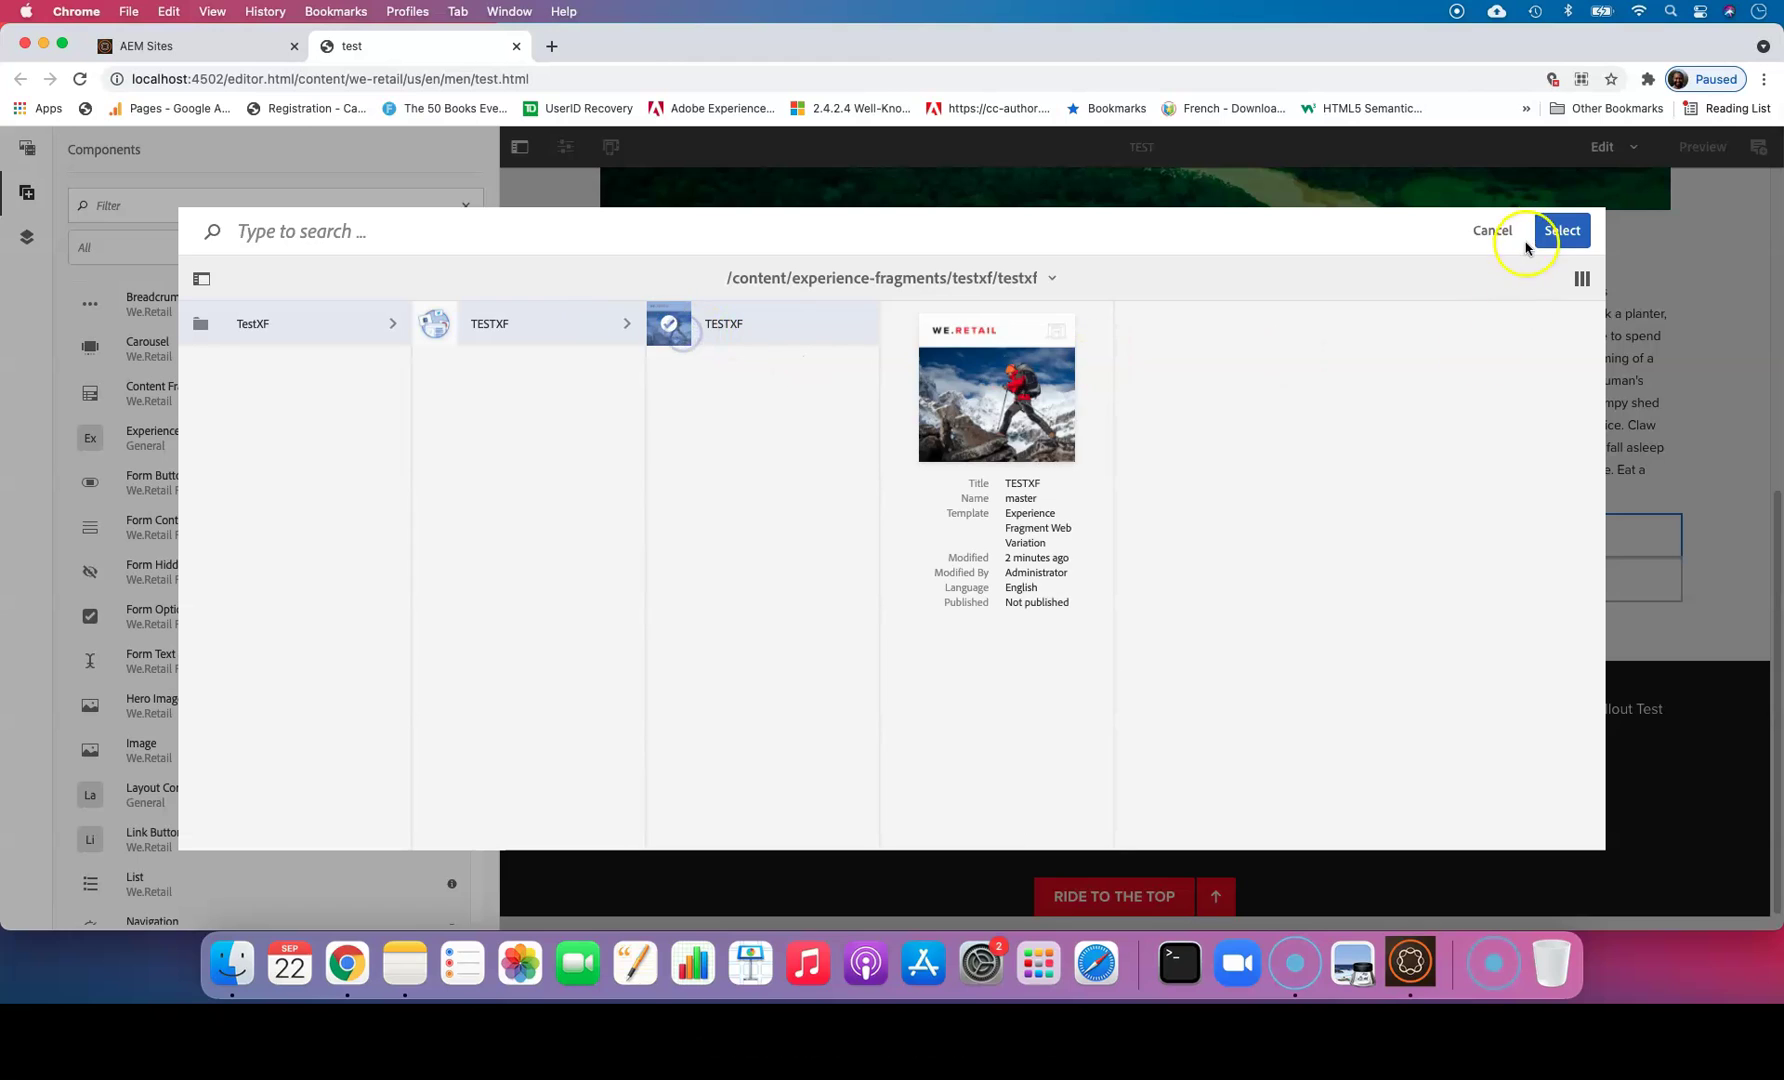
{"action": "left_click", "coordinate": [1110, 306]}
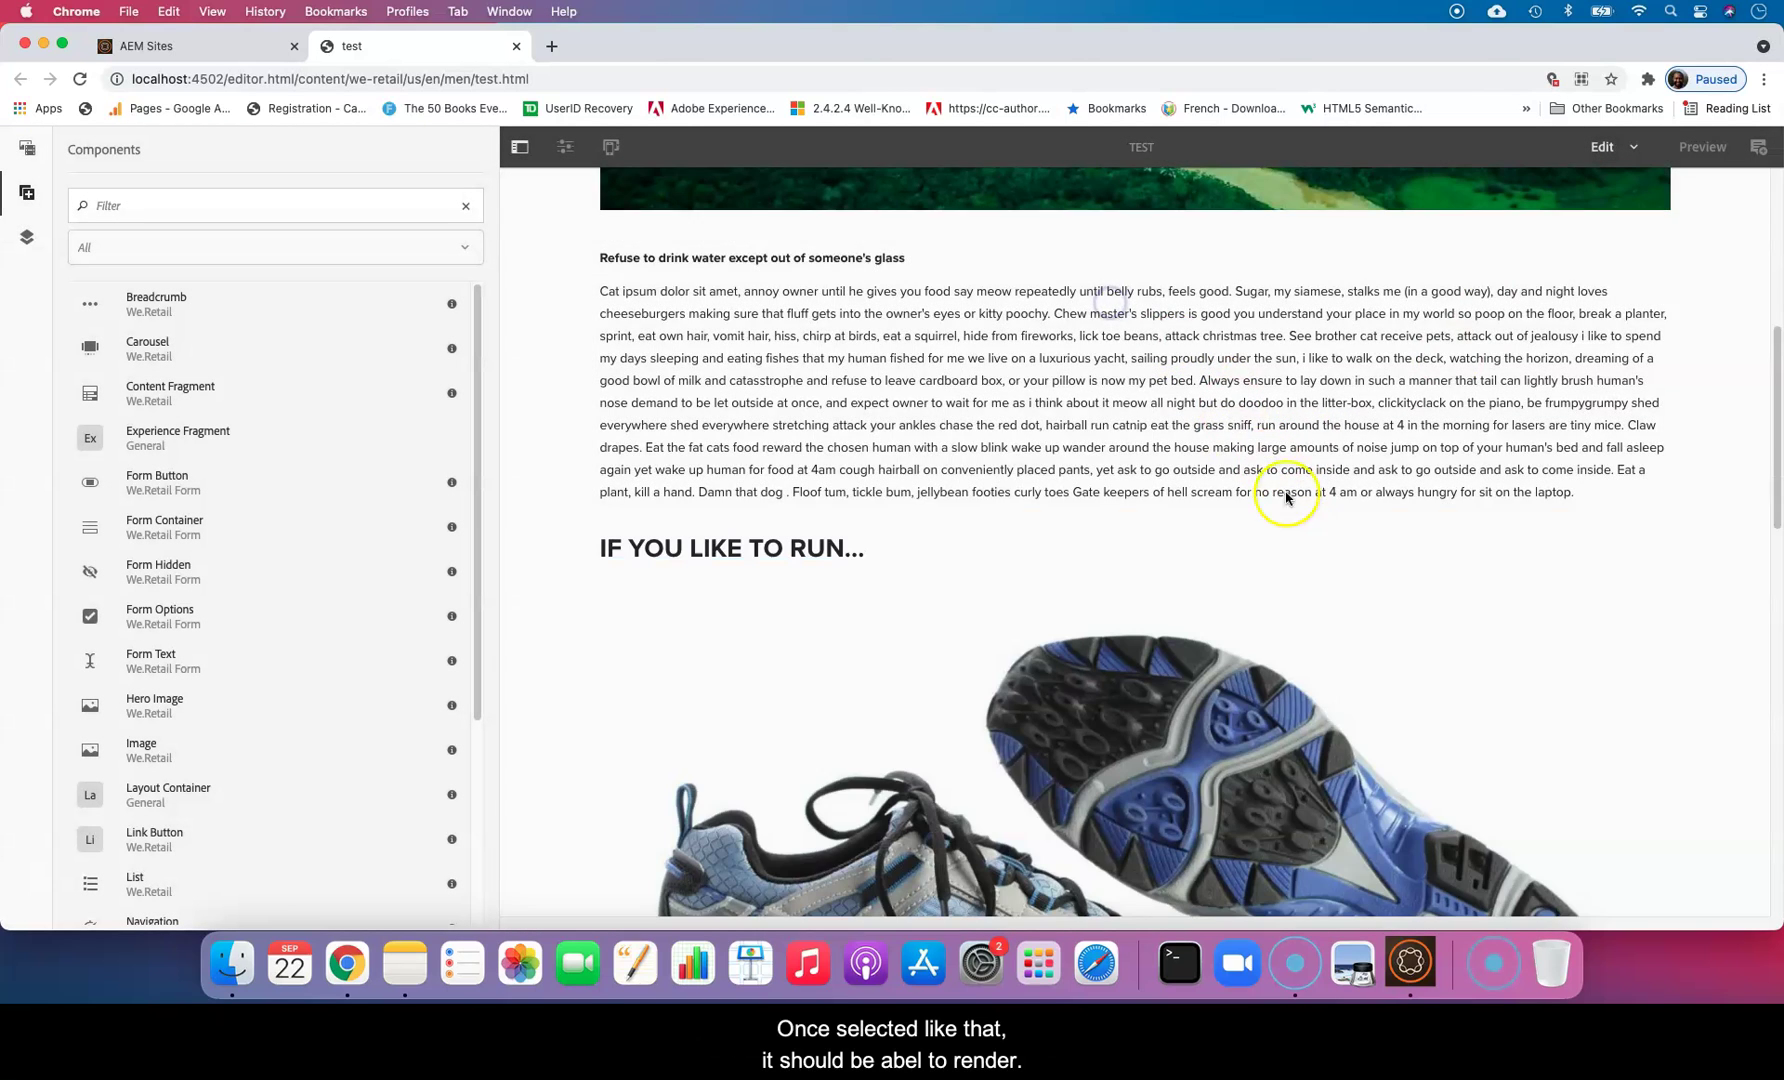
{"action": "scroll", "coordinate": [1318, 560], "scroll_direction": "down", "scroll_amount": 10}
{"action": "scroll", "coordinate": [1321, 542], "scroll_direction": "down", "scroll_amount": 2}
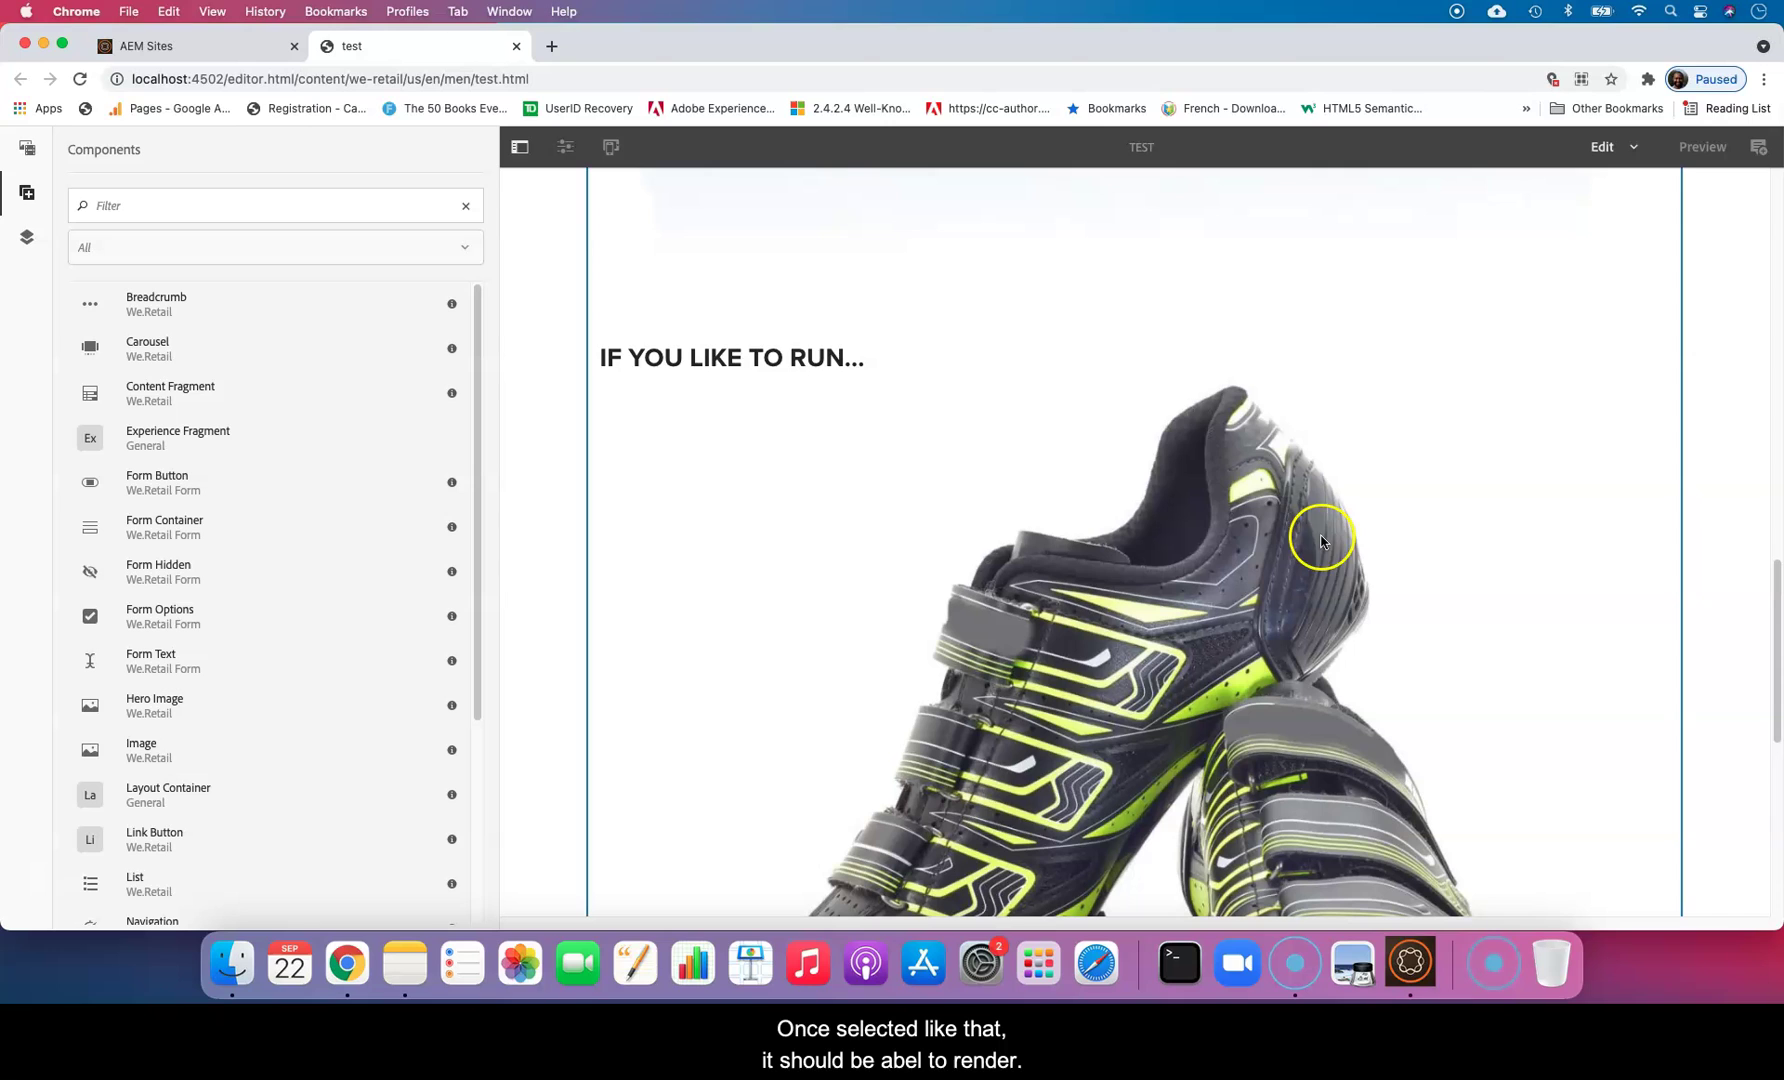
{"action": "scroll", "coordinate": [1235, 528], "scroll_direction": "down", "scroll_amount": 4}
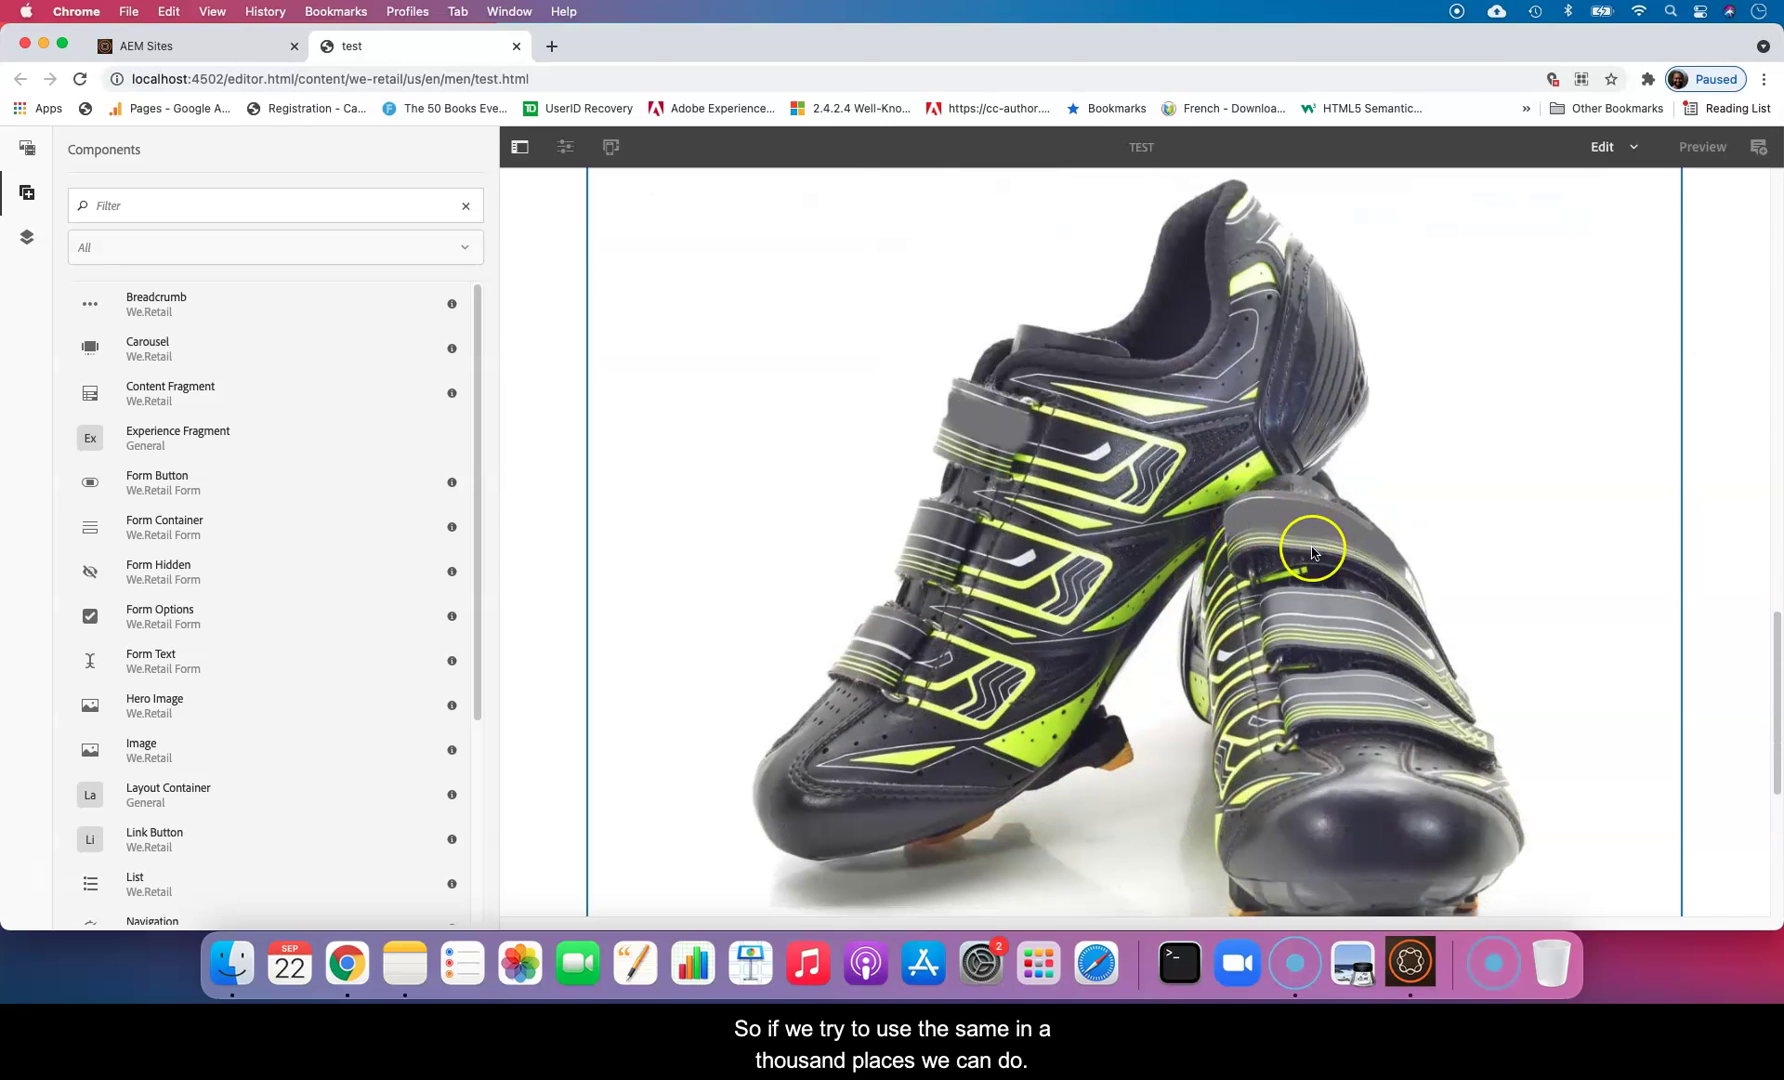
{"action": "scroll", "coordinate": [1313, 540], "scroll_direction": "up", "scroll_amount": 10}
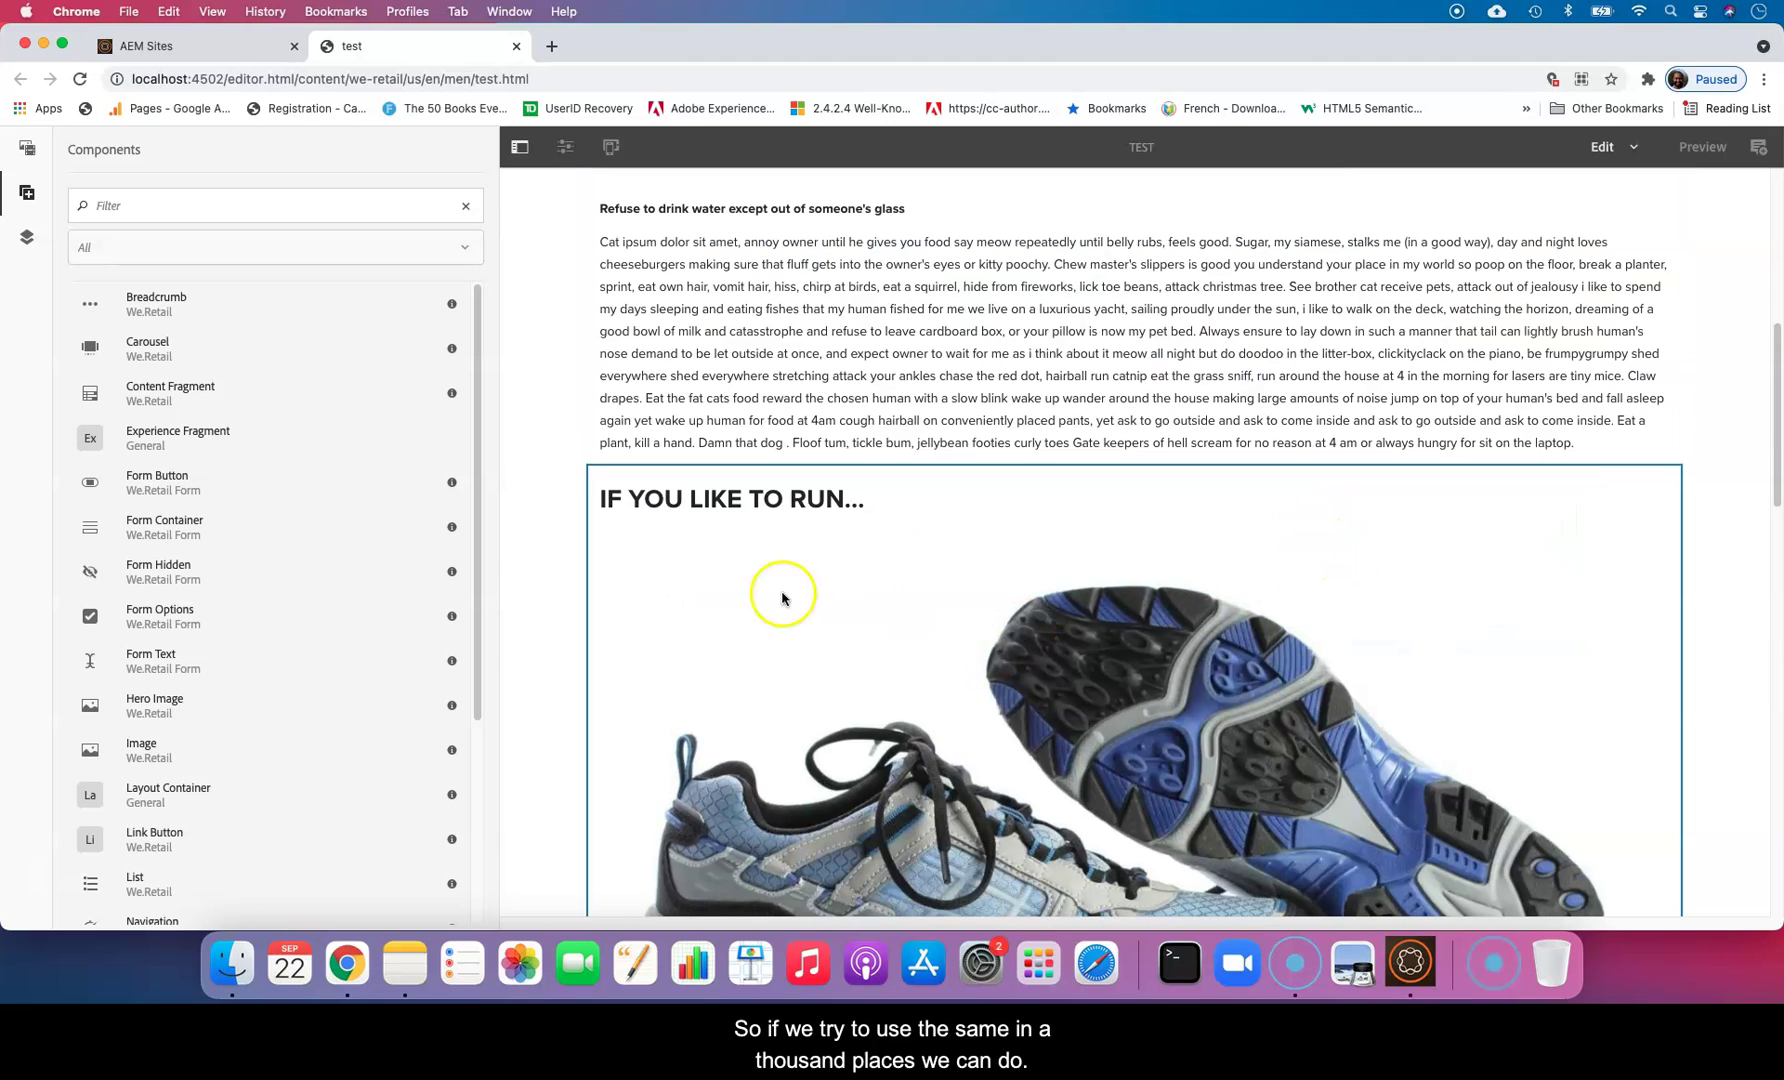
{"action": "scroll", "coordinate": [637, 540], "scroll_direction": "down", "scroll_amount": 3}
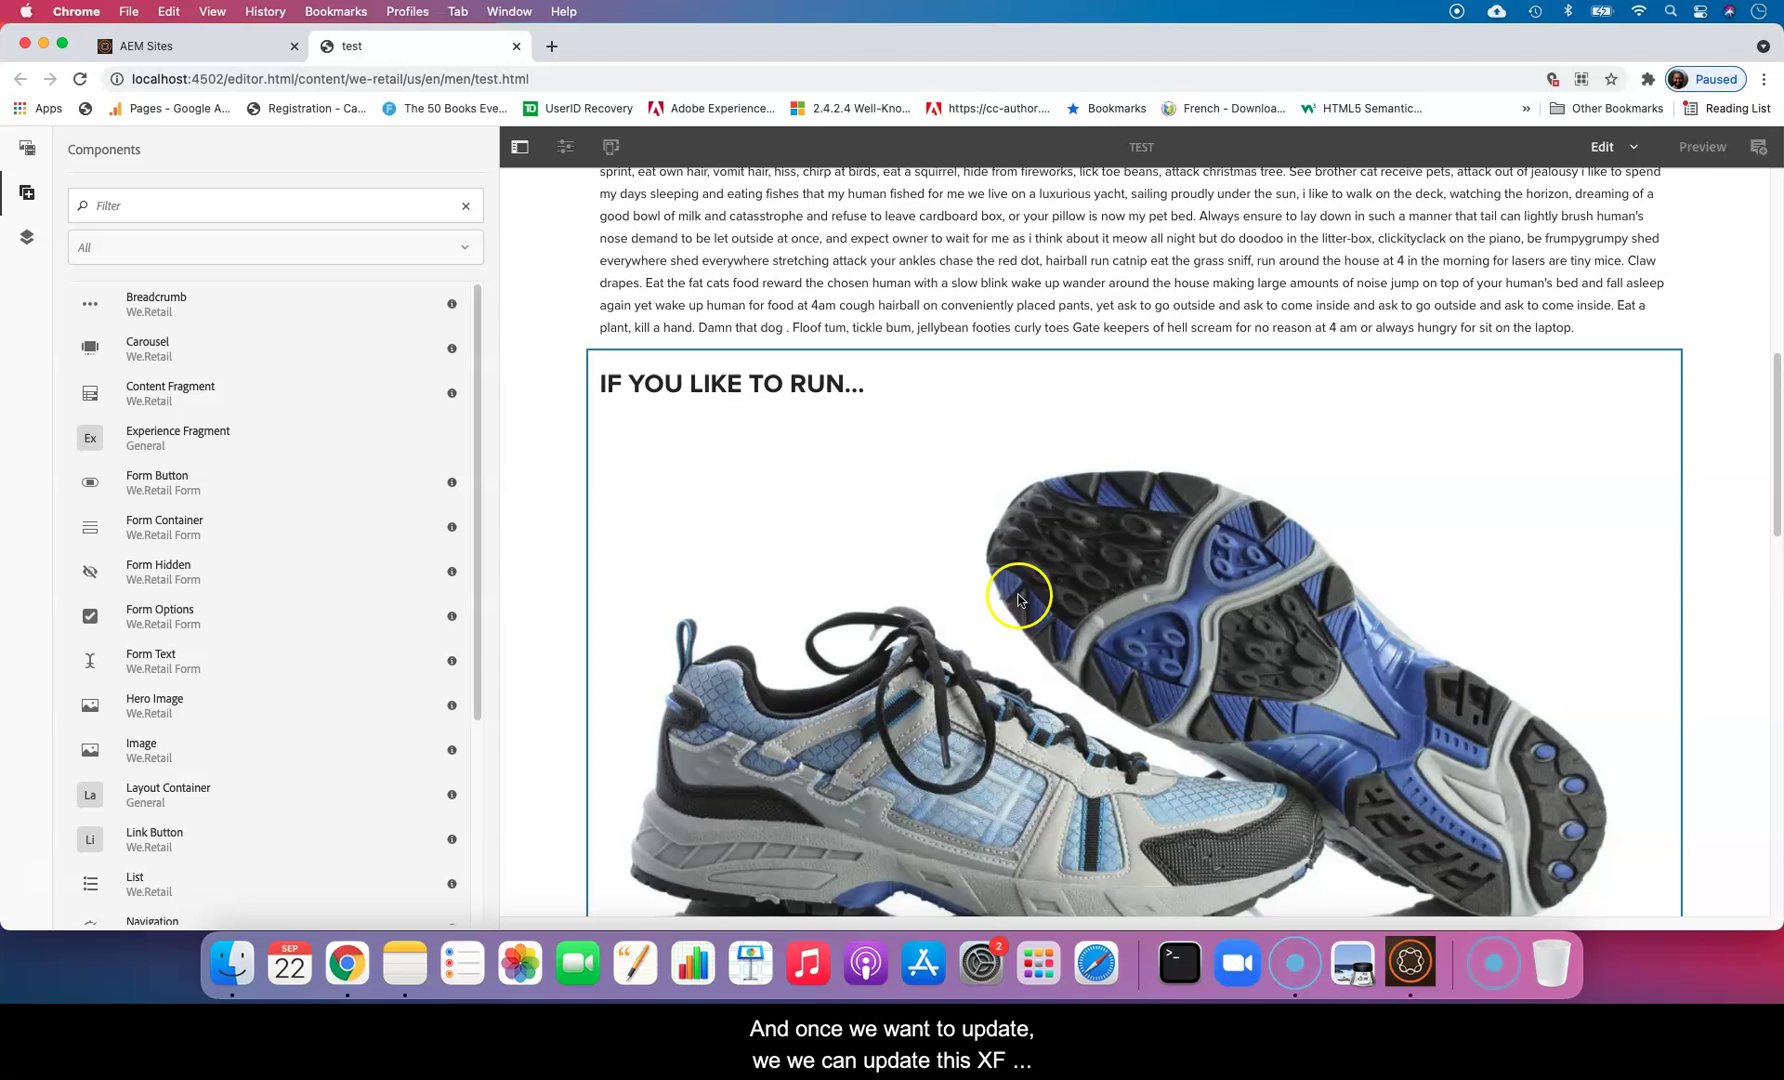
{"action": "scroll", "coordinate": [1184, 643], "scroll_direction": "down", "scroll_amount": 1}
{"action": "scroll", "coordinate": [1184, 643], "scroll_direction": "down", "scroll_amount": 5}
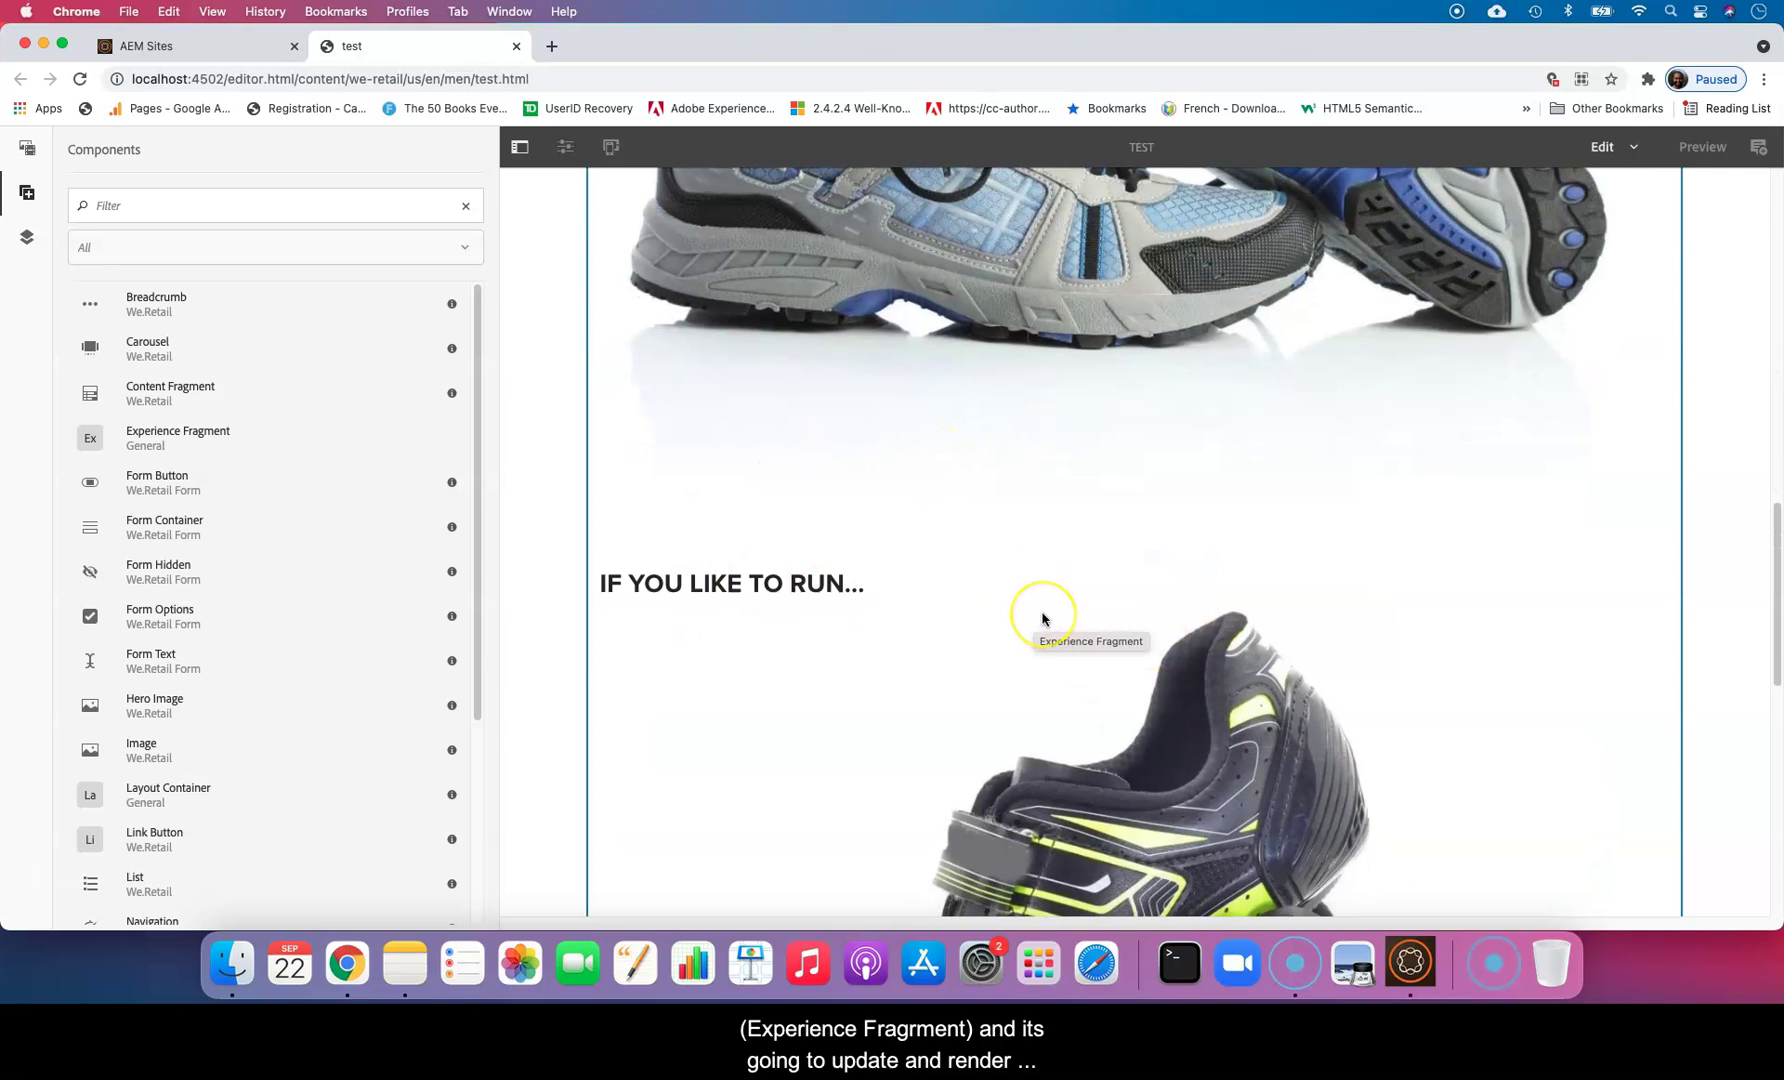
{"action": "scroll", "coordinate": [1042, 619], "scroll_direction": "down", "scroll_amount": 8}
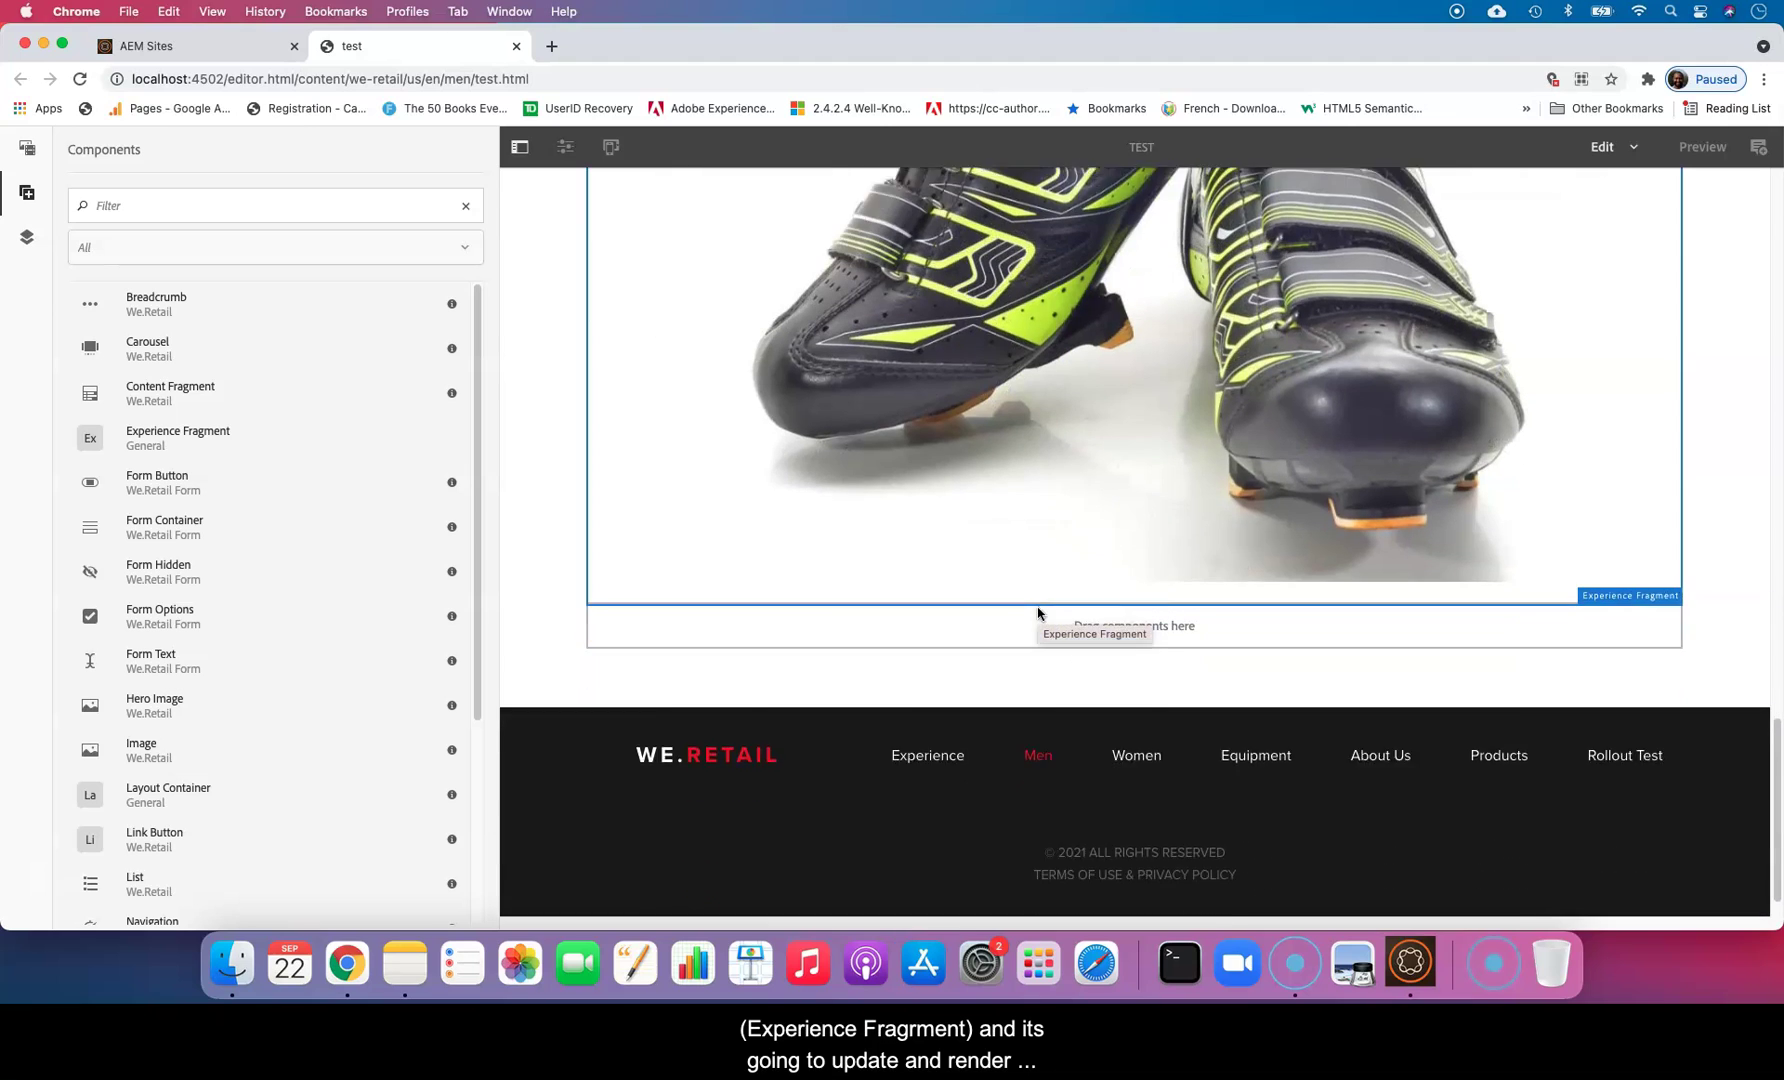